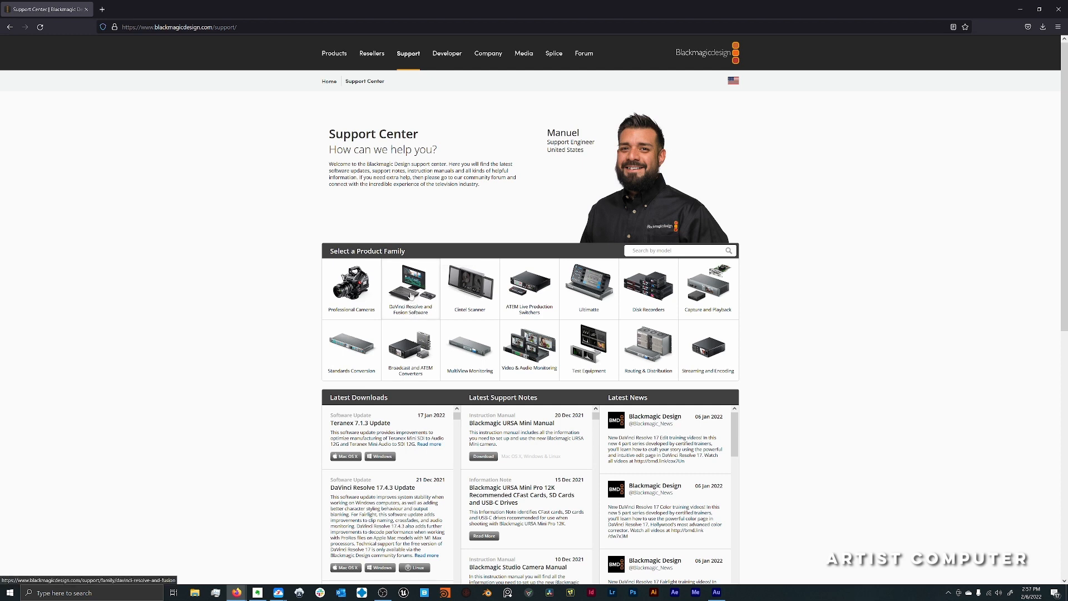
- Show the support downloads for the DaVinci Resolve and Fusion Software product family
{"action": "left_click", "coordinate": [411, 295]}
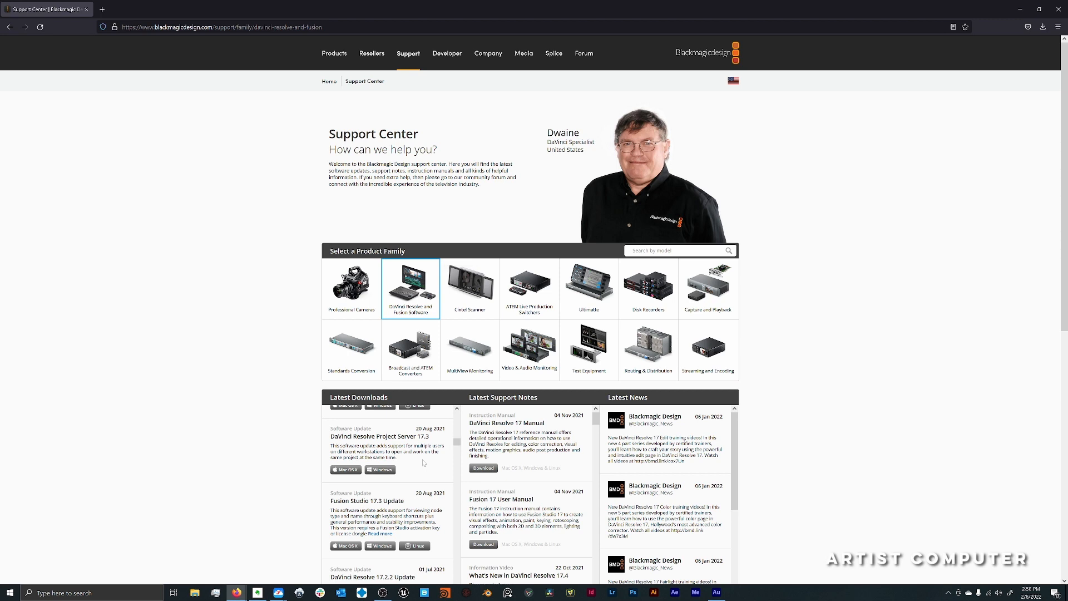
- In DaVinci Resolve, add a Mocha Pro node to the composition, feed it from MediaIn1 and launch the mocha UI
{"action": "key", "text": "shift+space"}
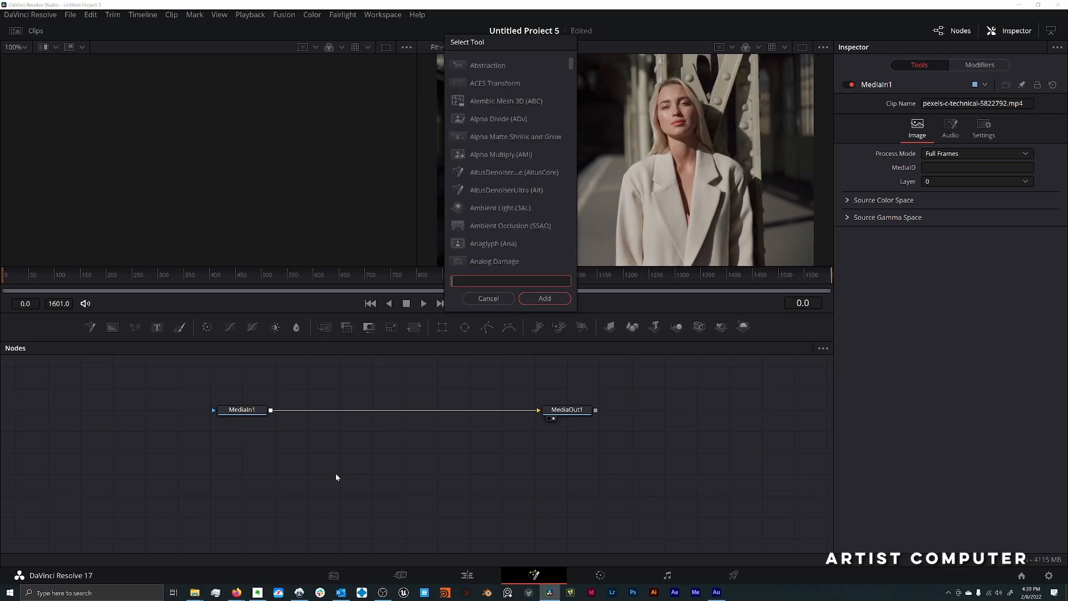
{"action": "type", "text": "mocha"}
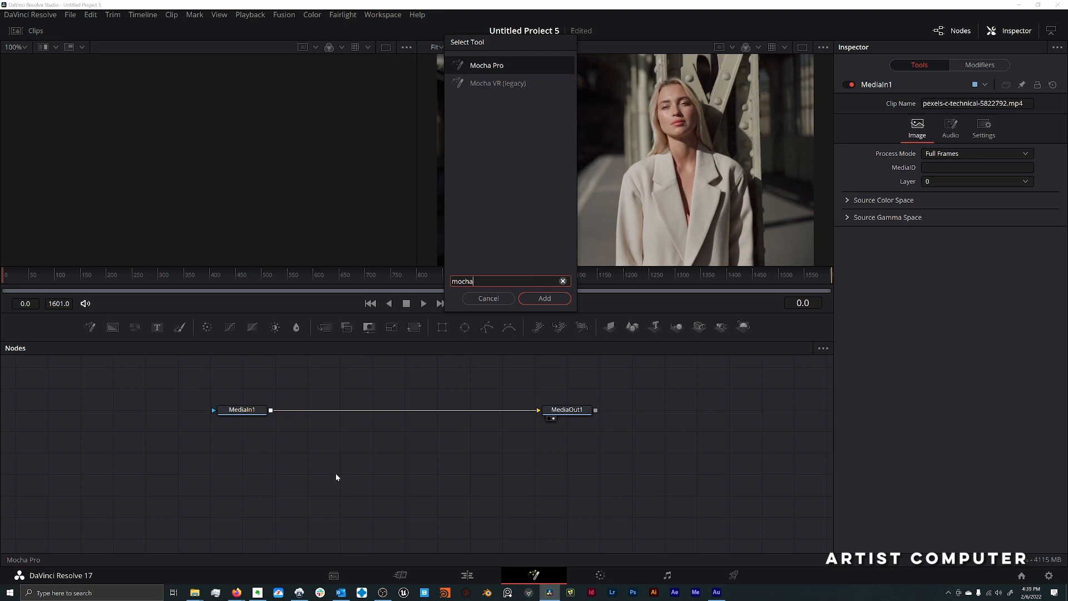
{"action": "key", "text": "Return"}
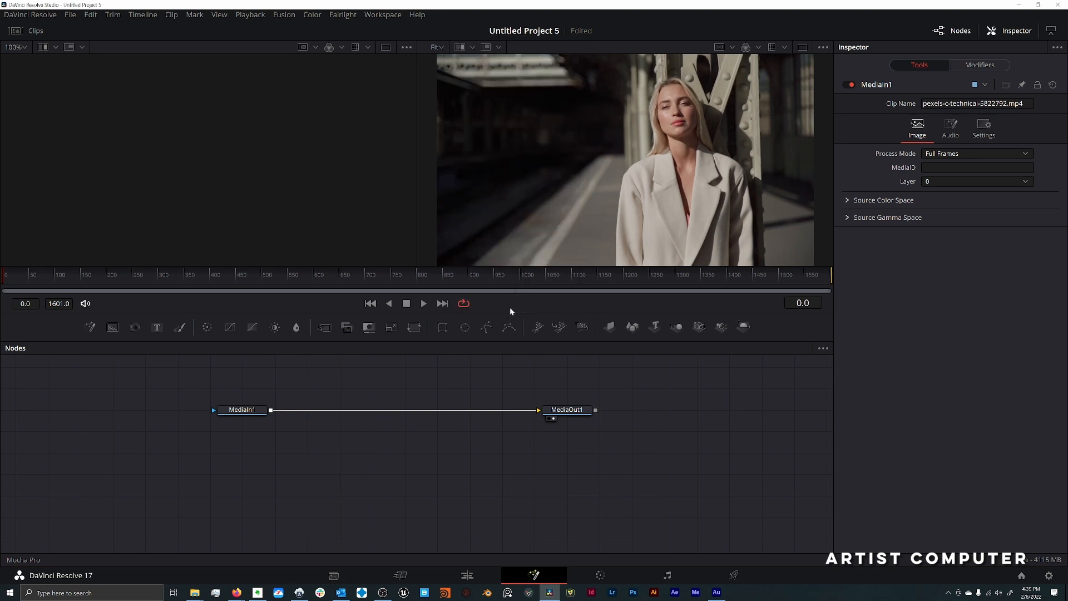
{"action": "left_click_drag", "start_coordinate": [272, 409], "coordinate": [304, 465]}
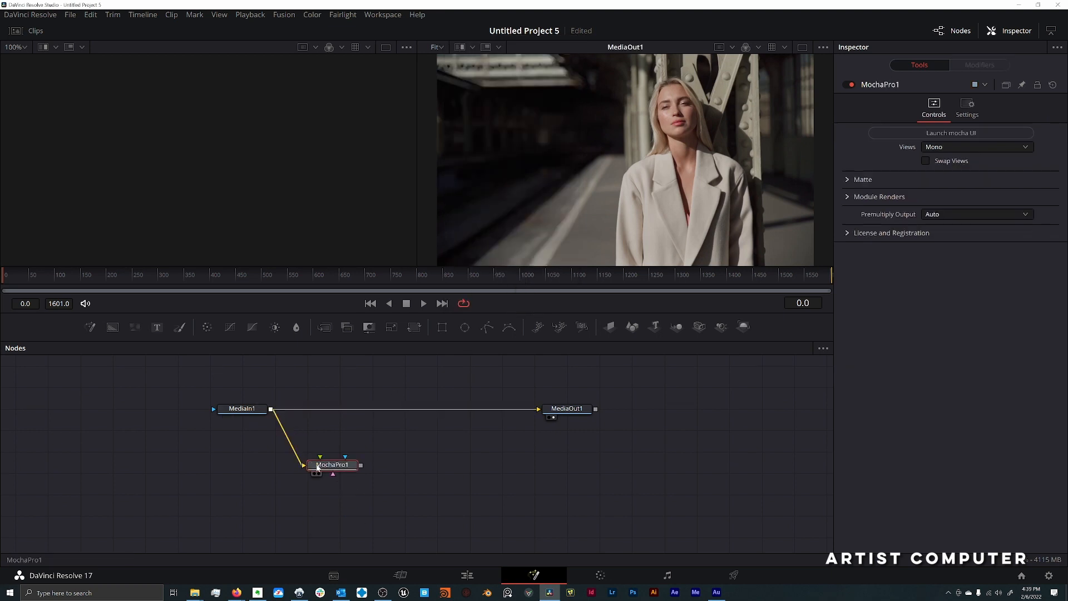
{"action": "left_click", "coordinate": [966, 134]}
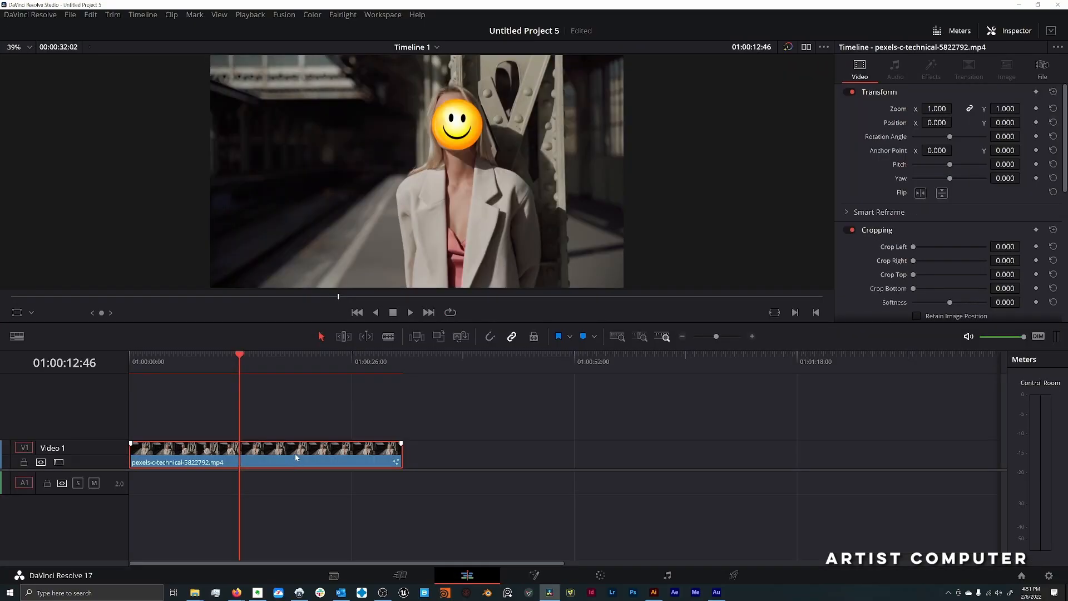
- Duplicate the pexels-c-technical-5822792.mp4 clip onto Video 2 and render the copy in place with the Backup drive as destination
{"action": "left_click_drag", "start_coordinate": [296, 460], "coordinate": [295, 432]}
{"action": "right_click", "coordinate": [299, 428]}
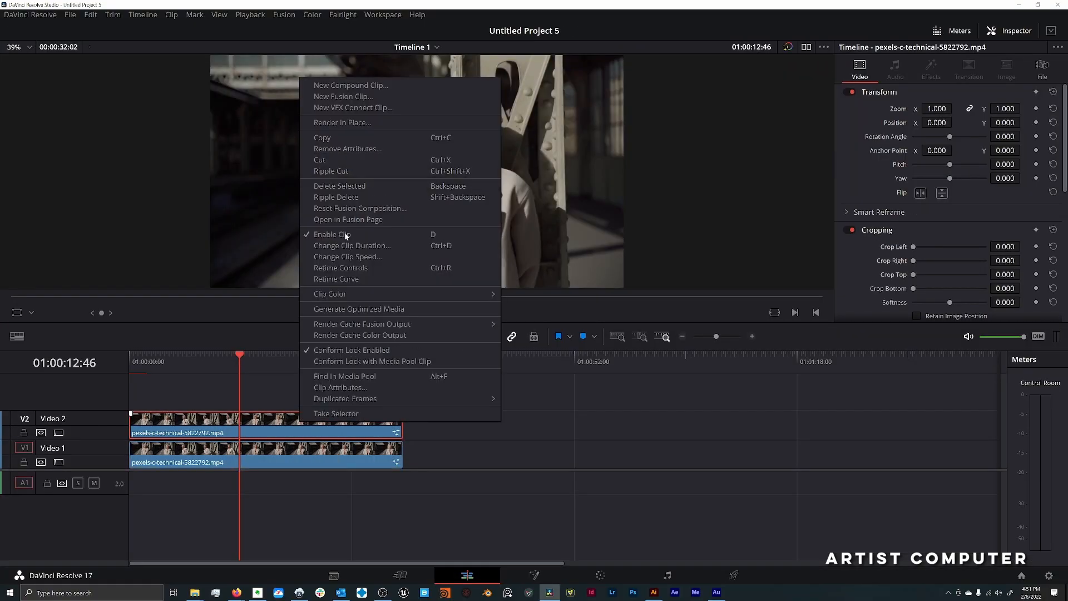
{"action": "left_click", "coordinate": [354, 124]}
{"action": "left_click", "coordinate": [597, 352]}
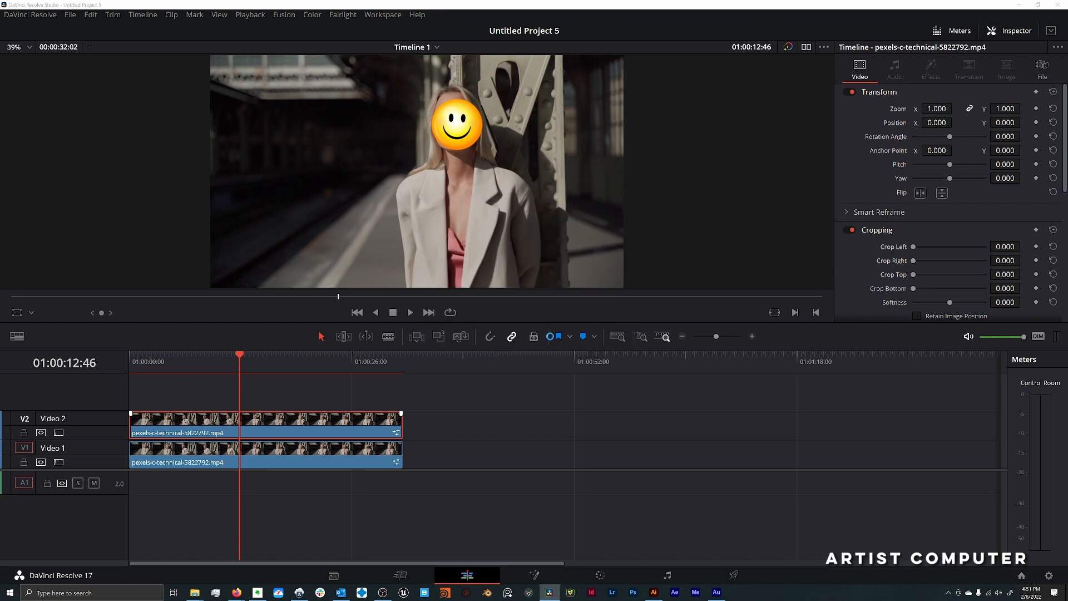
{"action": "scroll", "coordinate": [44, 184], "scroll_direction": "down", "scroll_amount": 1}
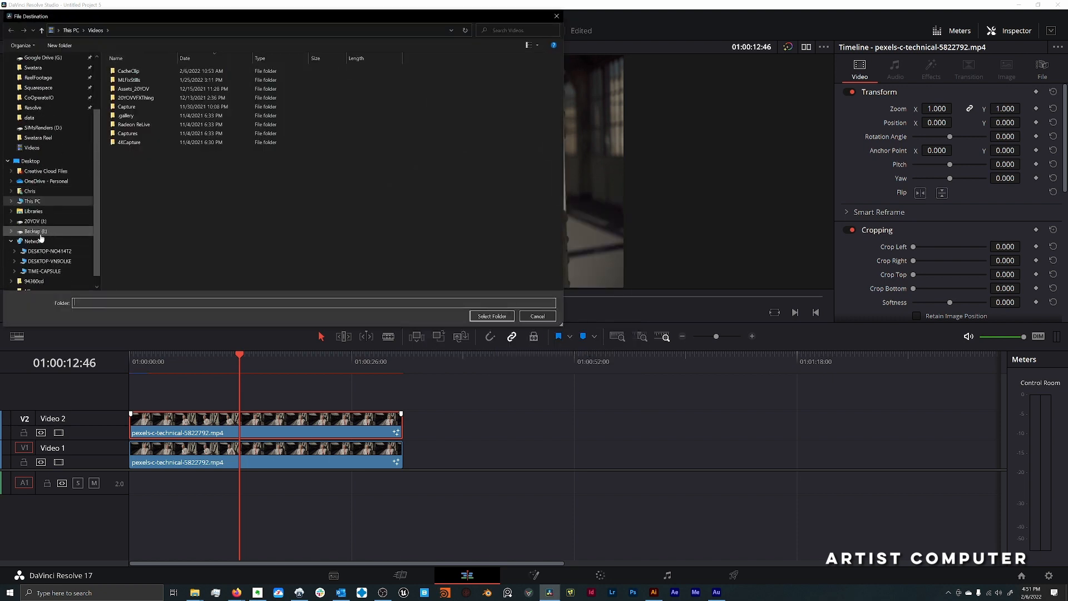
{"action": "left_click", "coordinate": [34, 231]}
{"action": "left_click", "coordinate": [482, 316]}
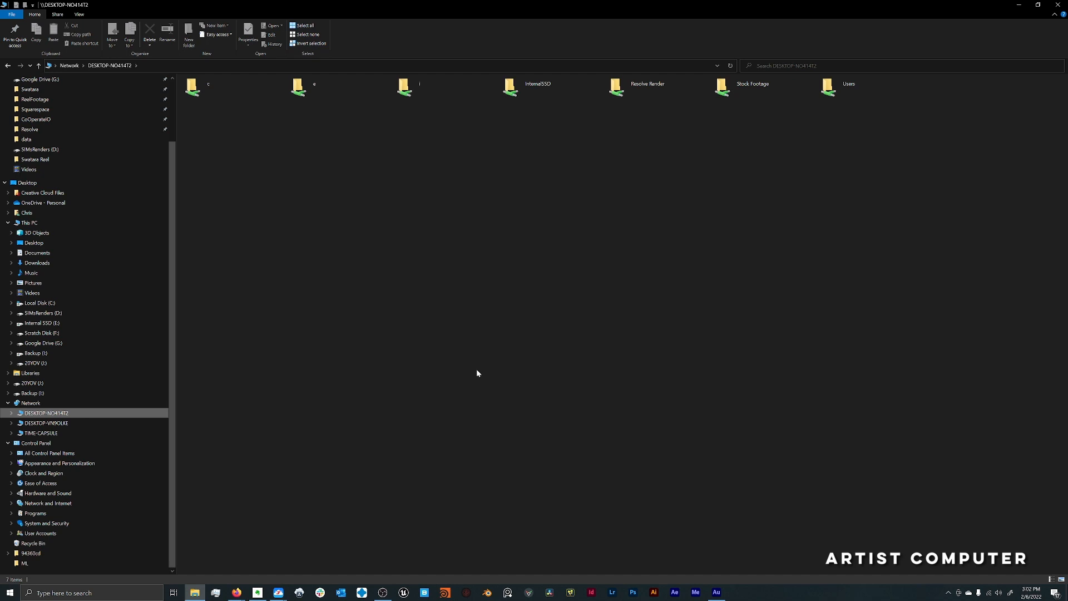
- Find Windows Defender Firewall through a system search for "firewall" and unlock its list of allowed apps for editing
{"action": "key", "text": "super+s"}
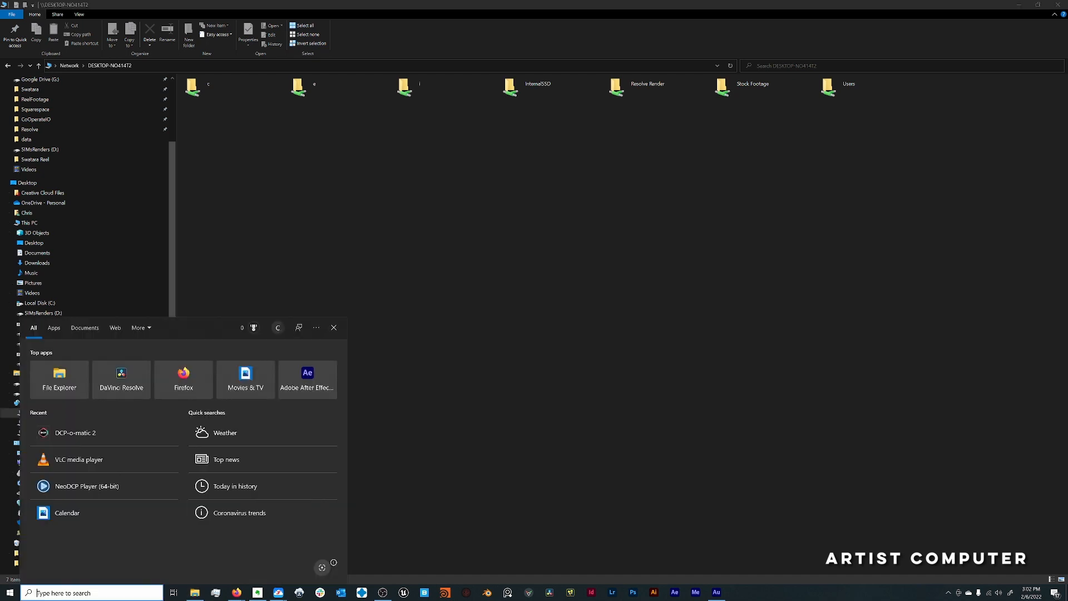
{"action": "type", "text": "fir"}
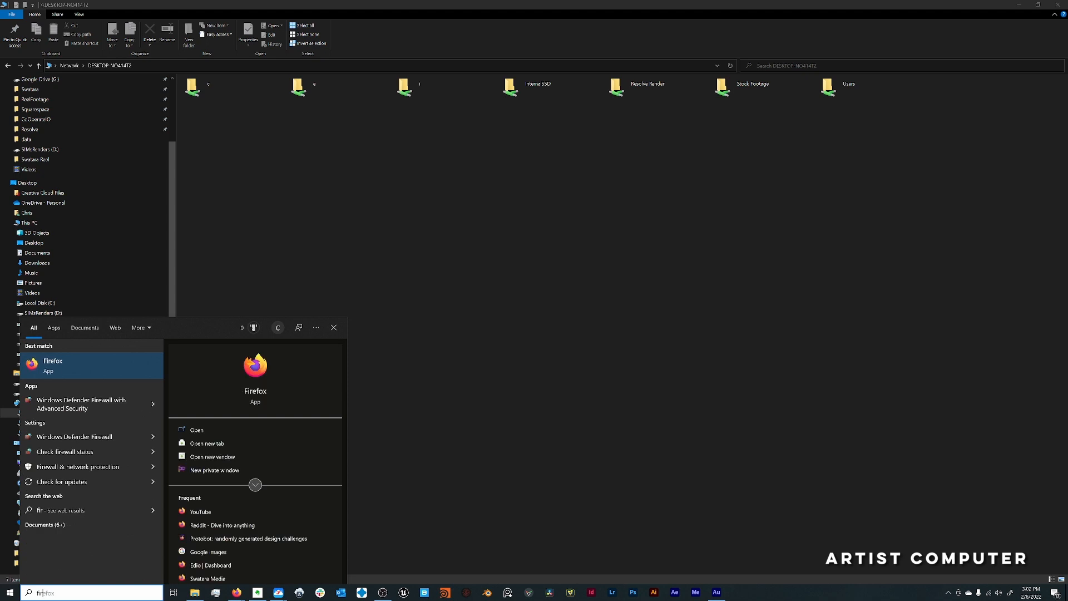
{"action": "type", "text": "ewall"}
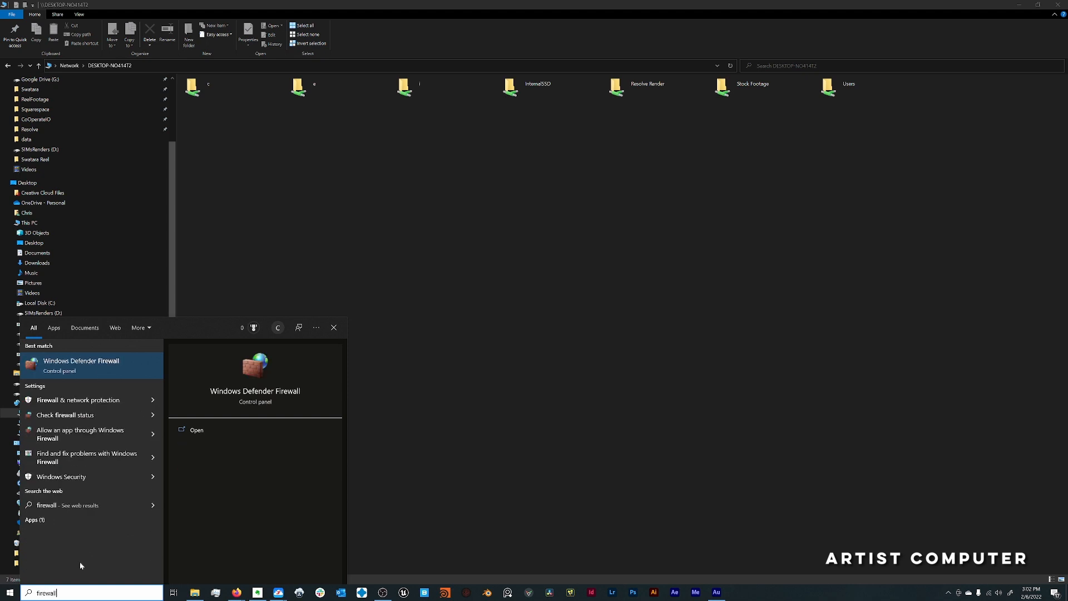
{"action": "left_click", "coordinate": [85, 372]}
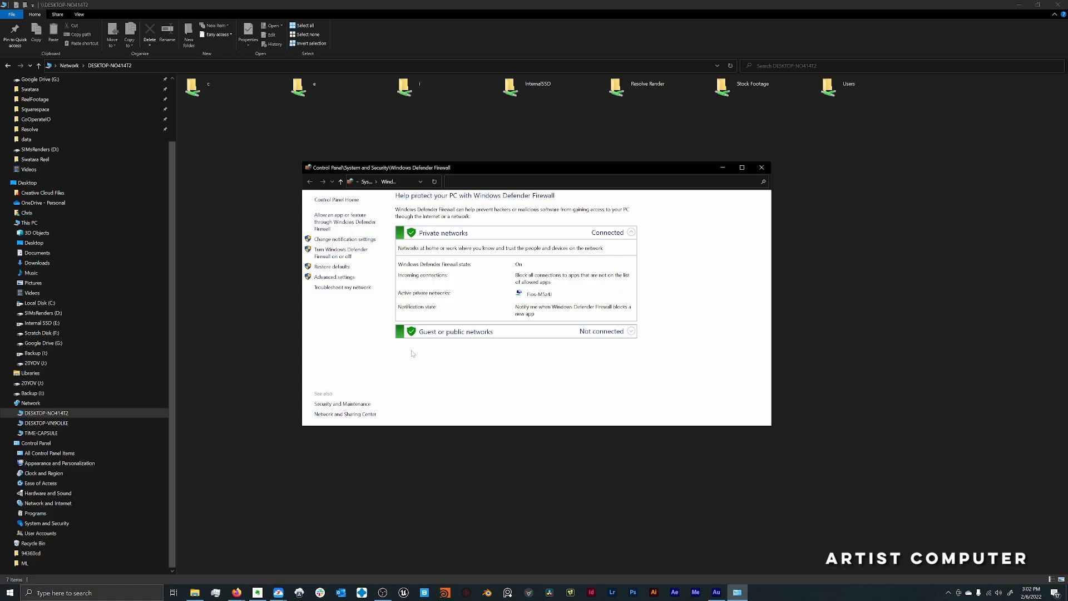
{"action": "left_click", "coordinate": [343, 225]}
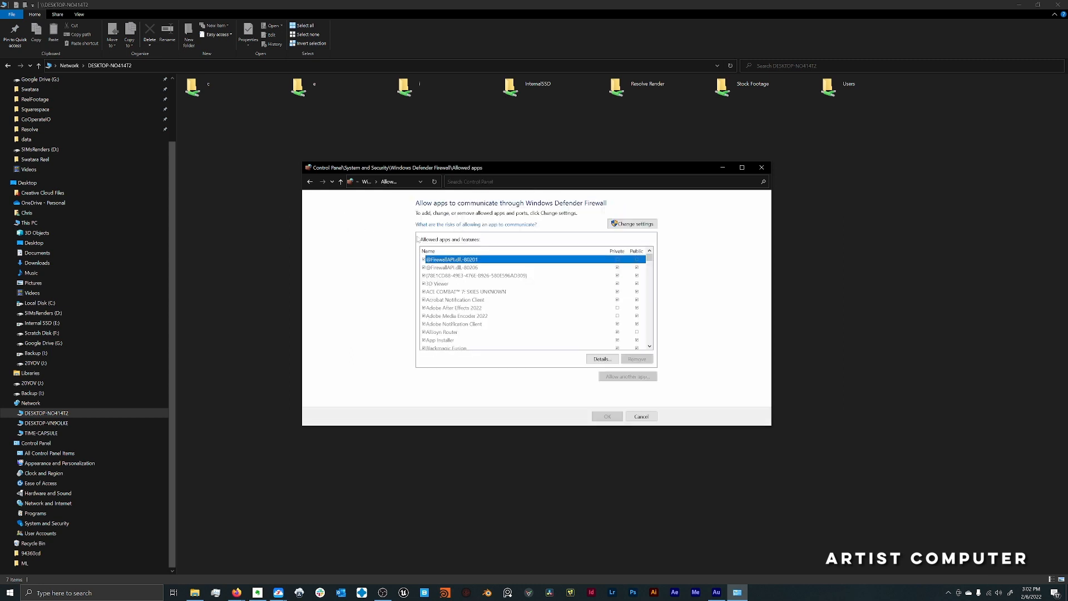
{"action": "left_click", "coordinate": [641, 226]}
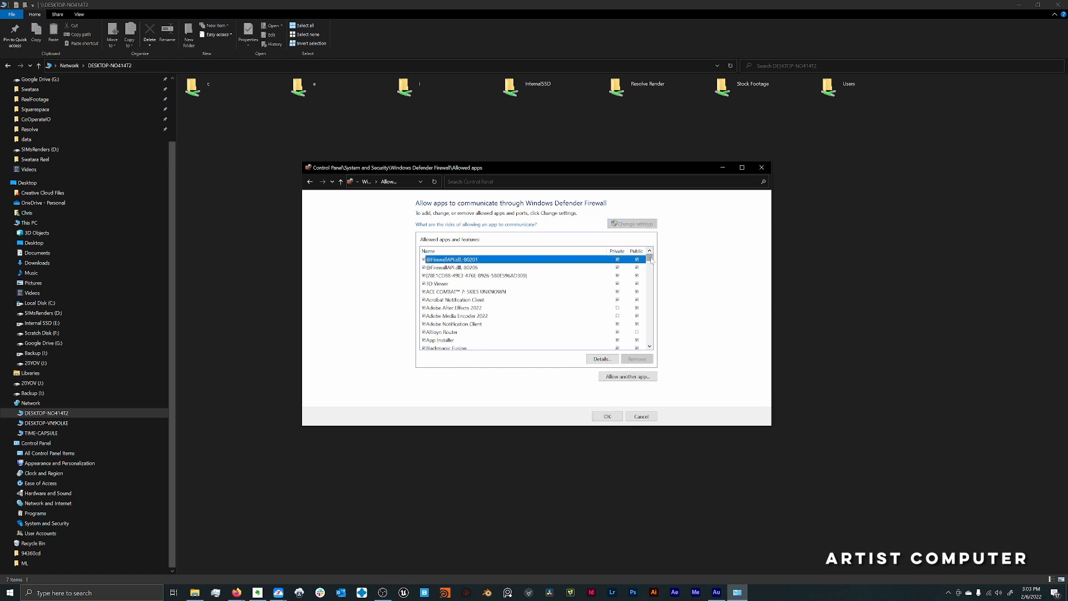
- Allow psql - the PostgreSQL interactive terminal through the firewall on private networks, save the change and close the firewall window
{"action": "left_click_drag", "start_coordinate": [652, 260], "coordinate": [652, 276]}
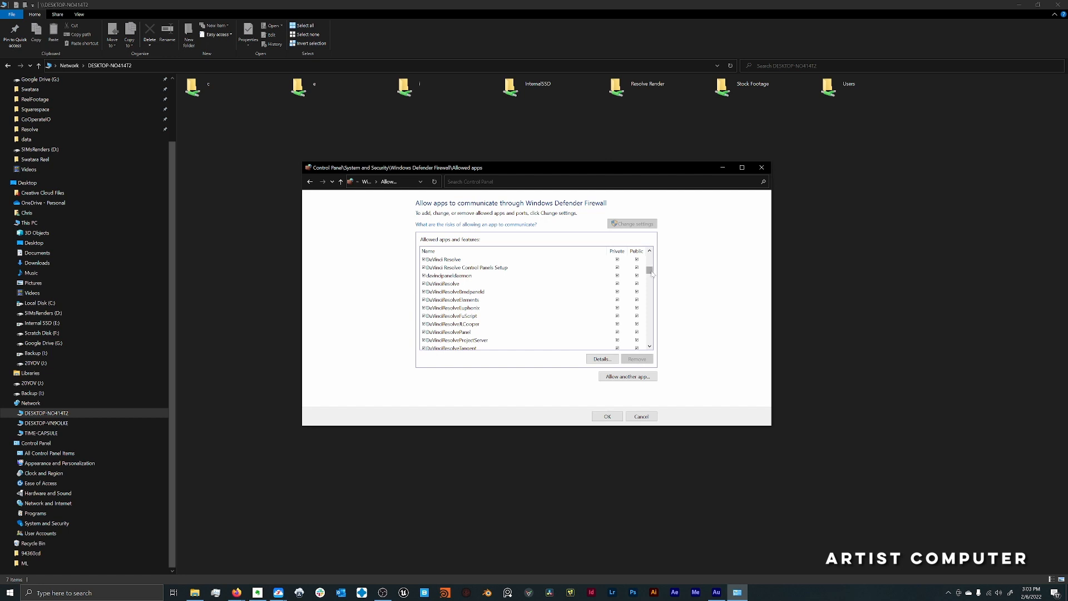
{"action": "left_click_drag", "start_coordinate": [653, 274], "coordinate": [652, 316]}
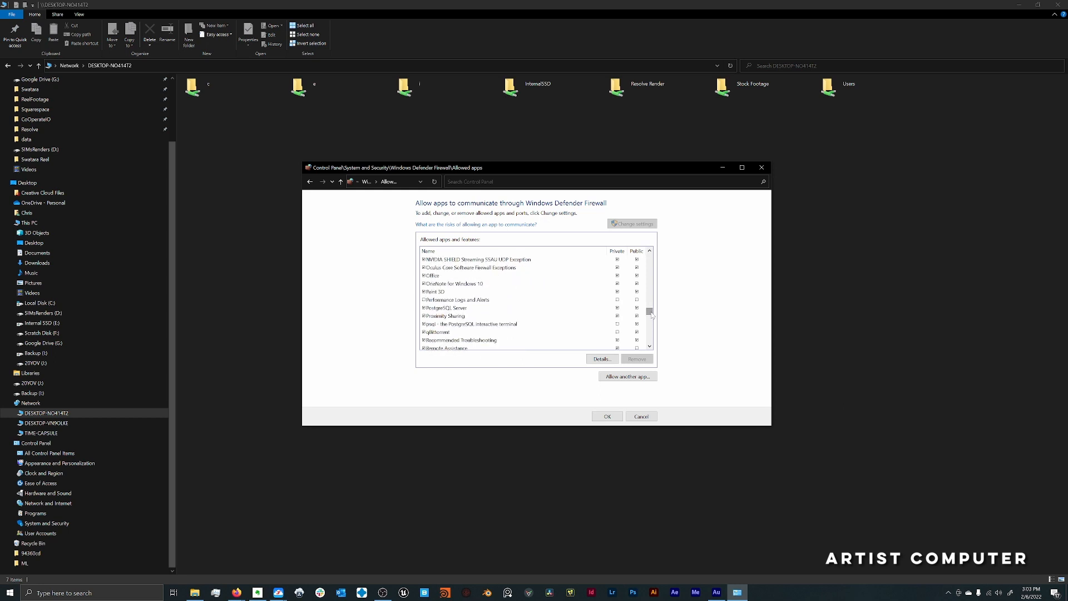
{"action": "left_click", "coordinate": [599, 310]}
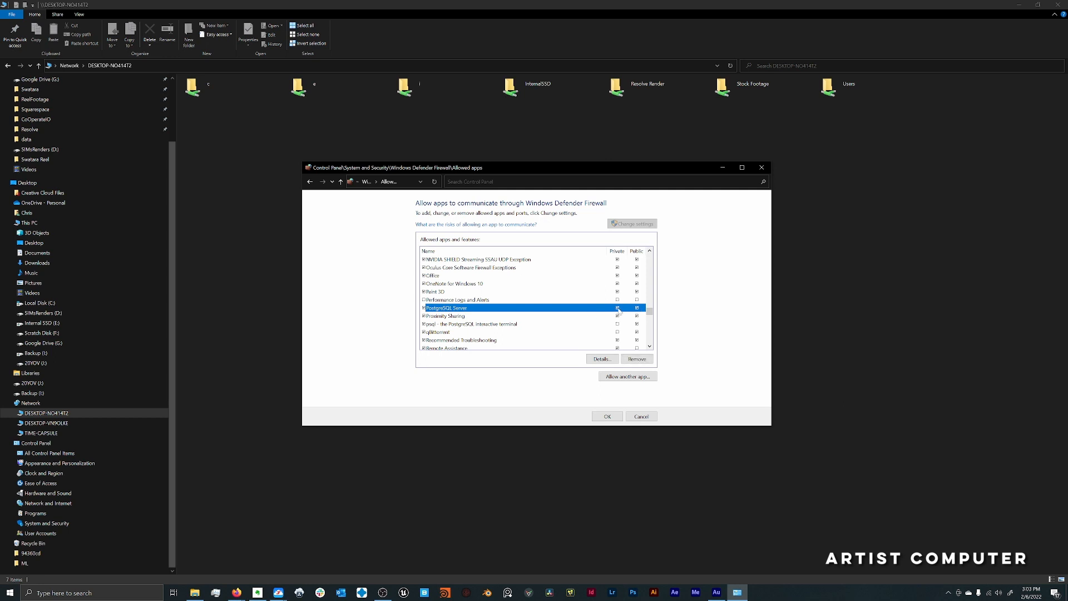
{"action": "left_click", "coordinate": [482, 326]}
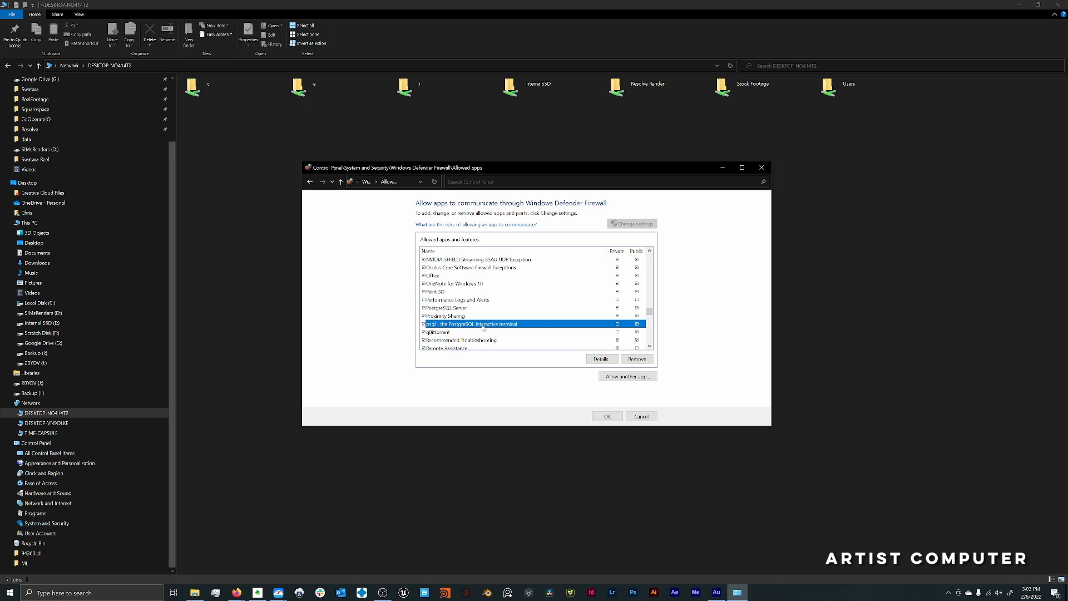
{"action": "left_click", "coordinate": [617, 324]}
{"action": "left_click", "coordinate": [618, 419]}
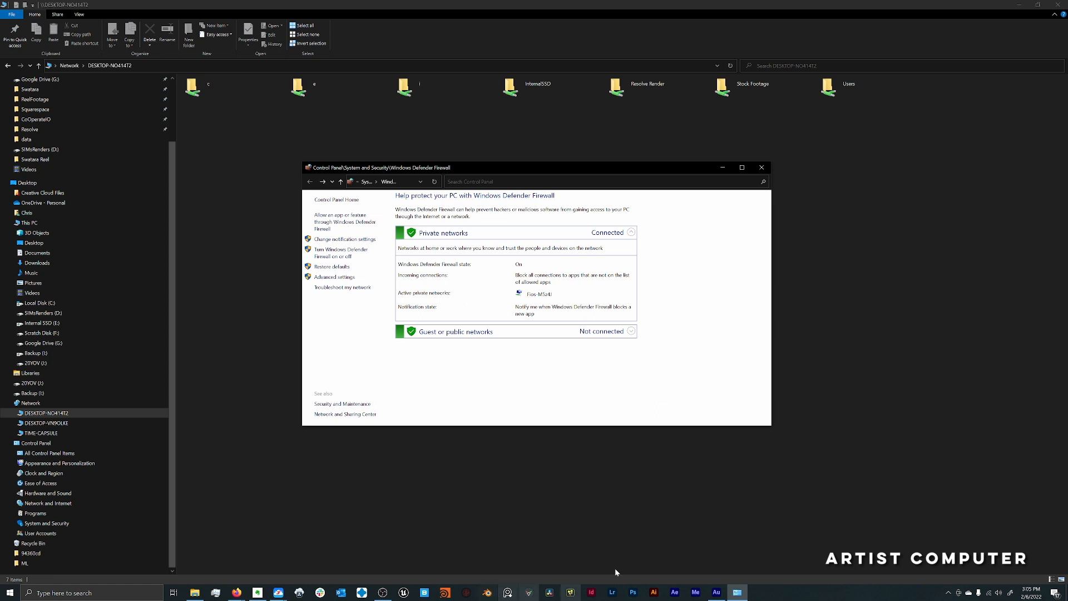
{"action": "left_click", "coordinate": [762, 167]}
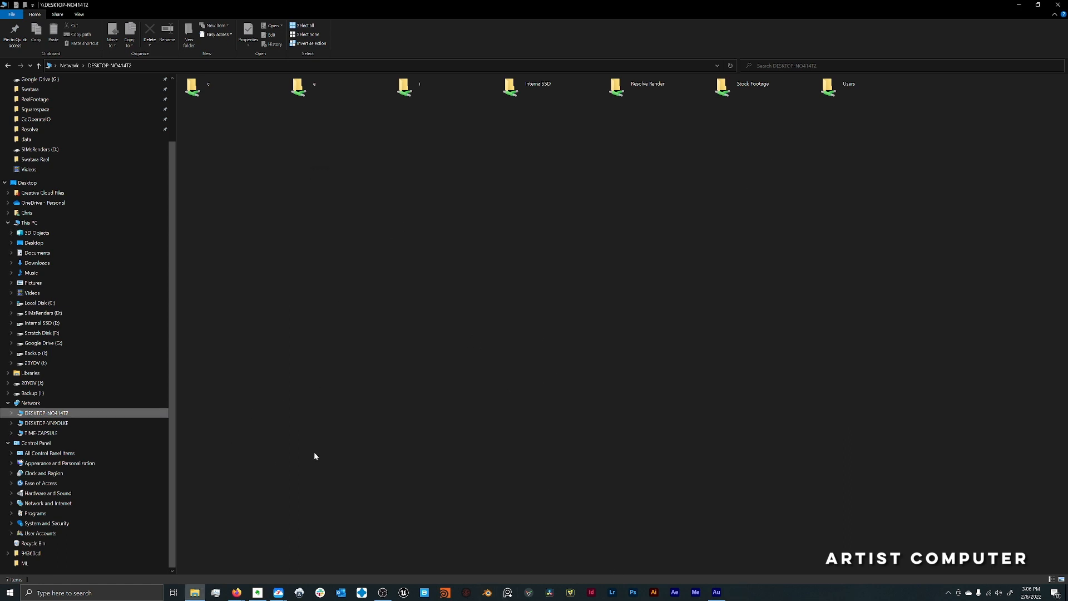
- Open the sharing properties of the Scratch folder on Scratch Disk (F:)
{"action": "left_click", "coordinate": [72, 332]}
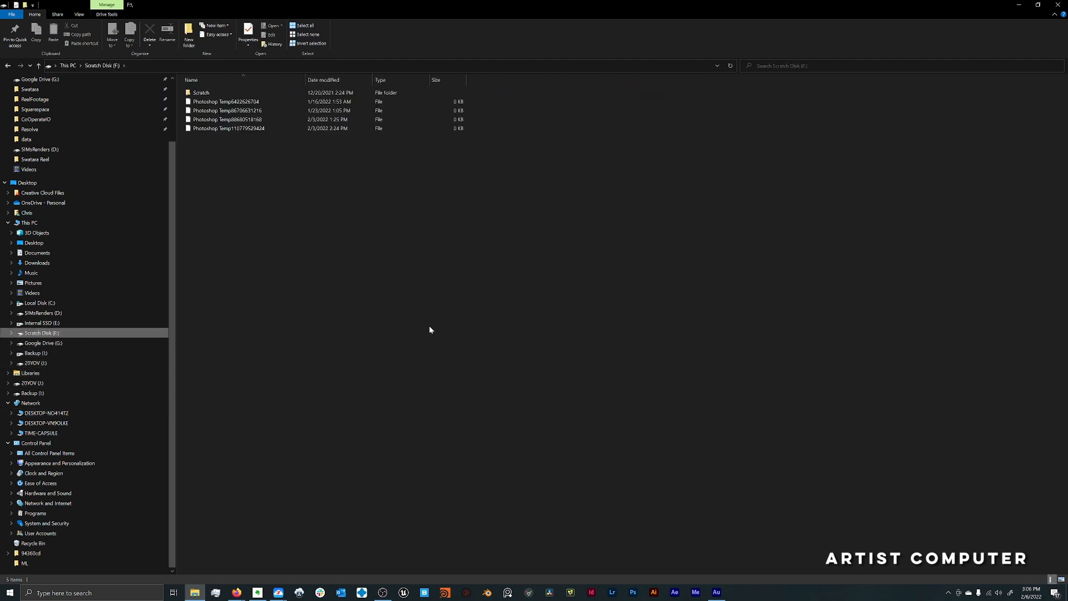
{"action": "left_click", "coordinate": [206, 95]}
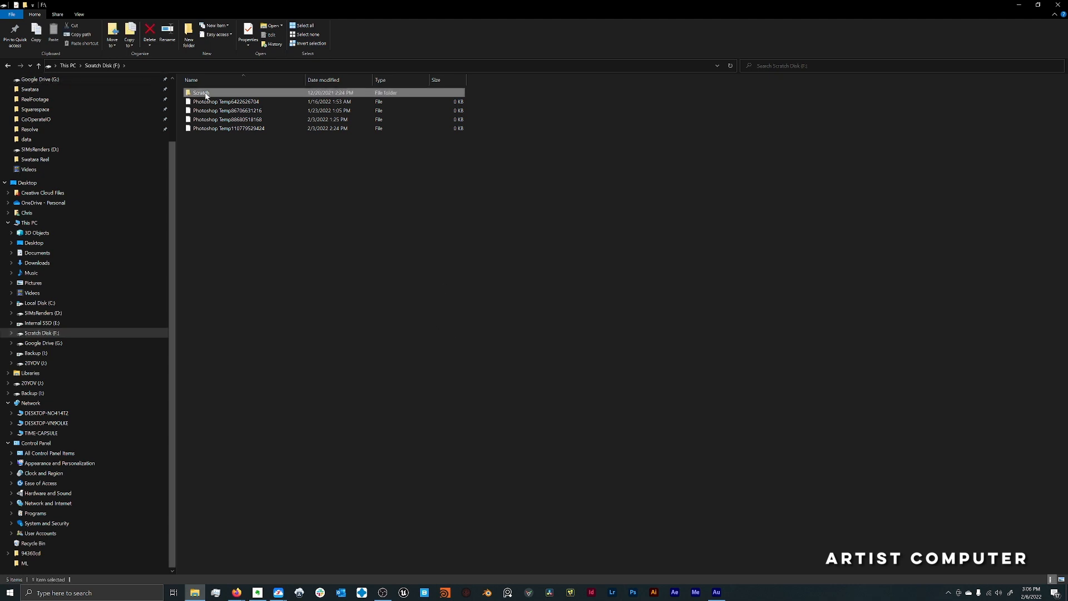
{"action": "right_click", "coordinate": [211, 99]}
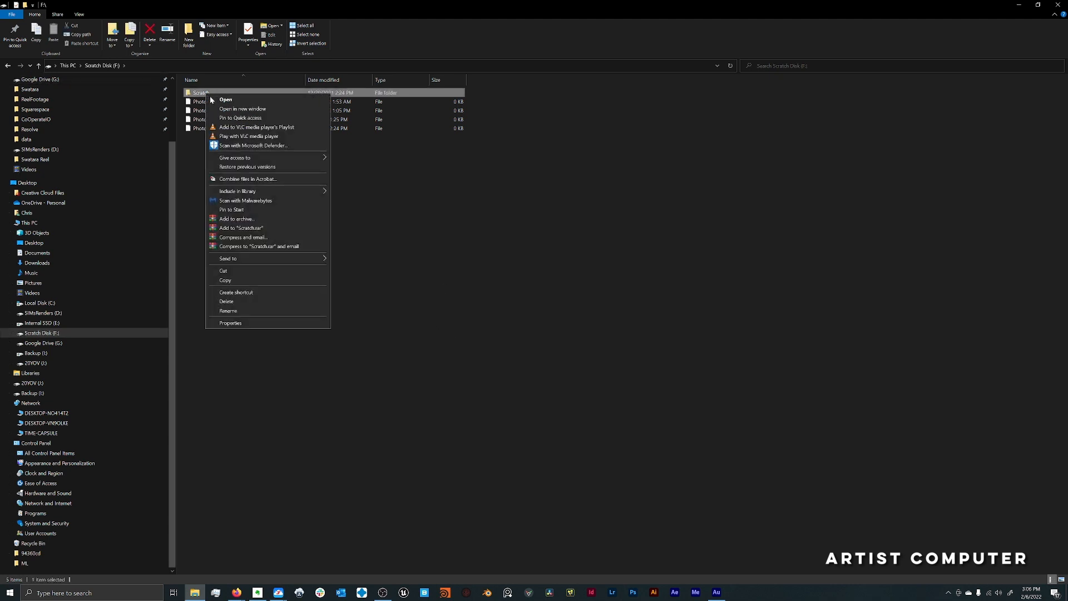
{"action": "left_click", "coordinate": [284, 322]}
{"action": "left_click_drag", "start_coordinate": [277, 105], "coordinate": [336, 268]}
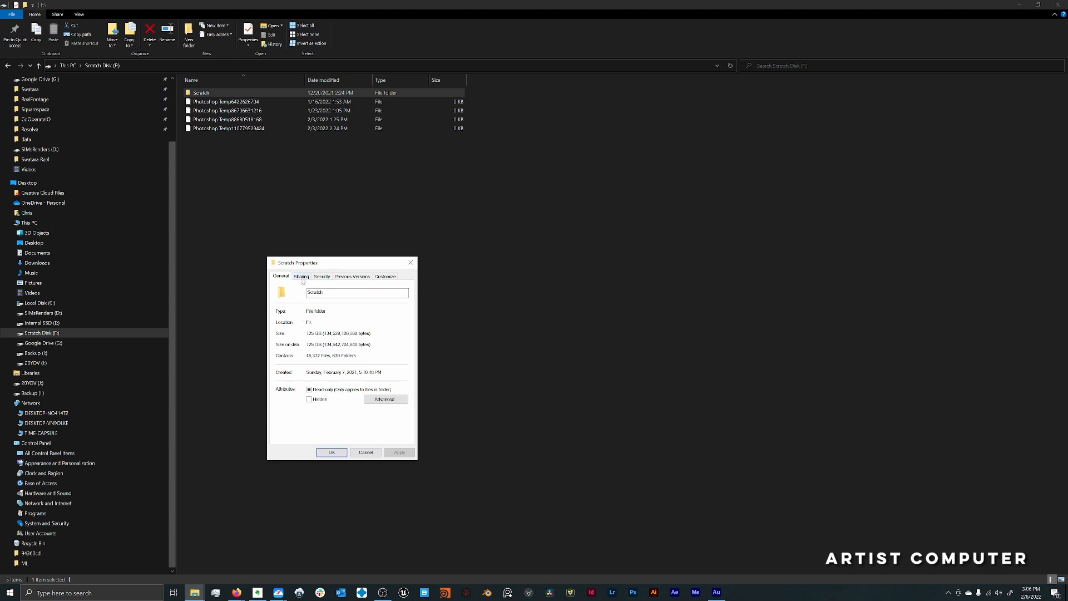
{"action": "left_click", "coordinate": [302, 278]}
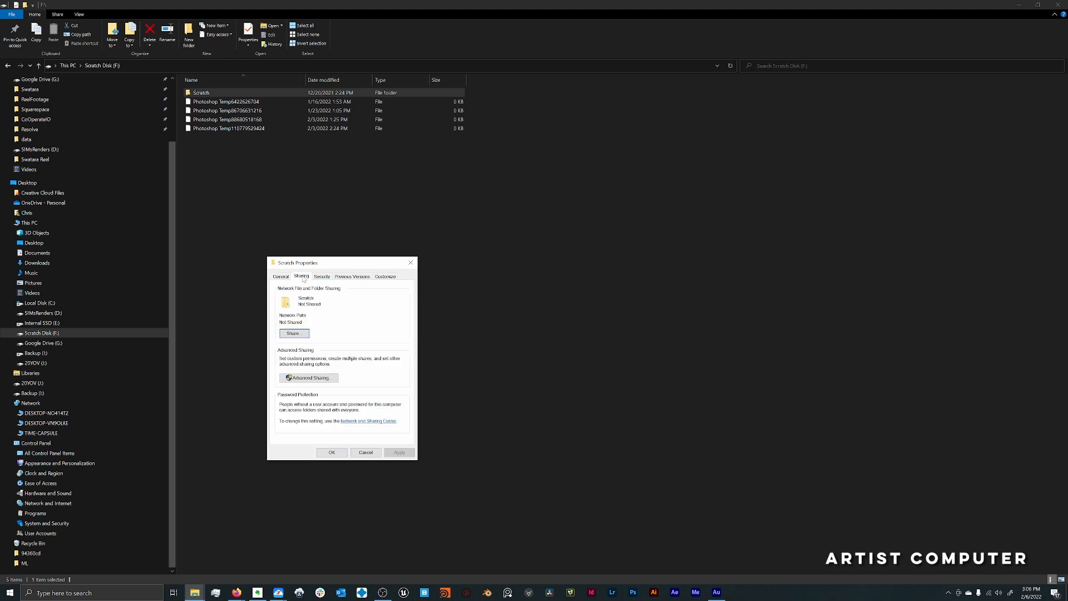
- Share the Scratch folder over the network with Everyone at the Read/Write permission level
{"action": "left_click", "coordinate": [293, 334]}
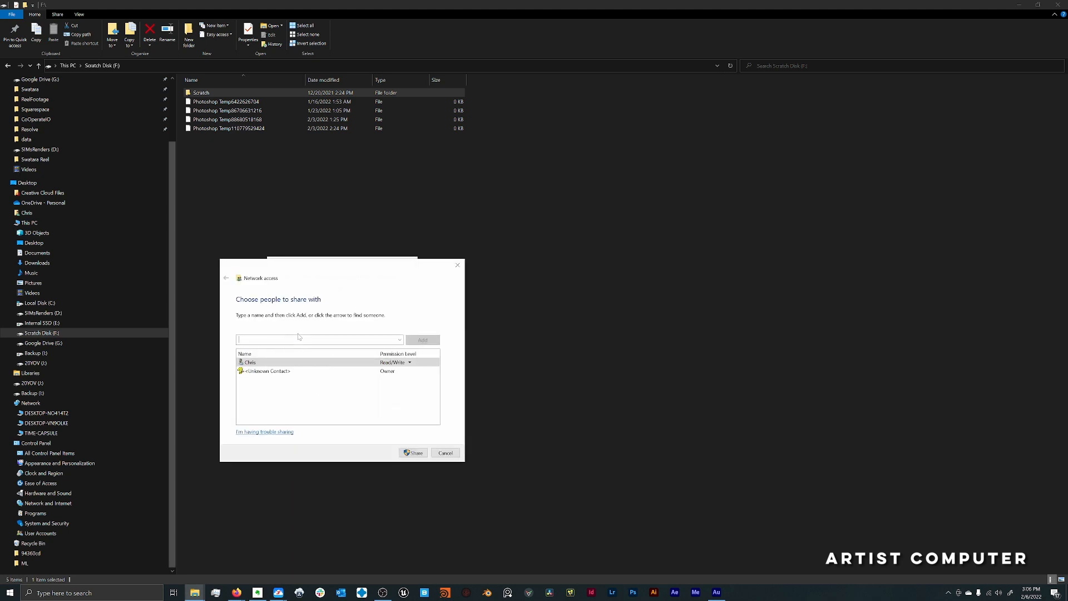
{"action": "type", "text": "Everyone"}
{"action": "left_click", "coordinate": [420, 342]}
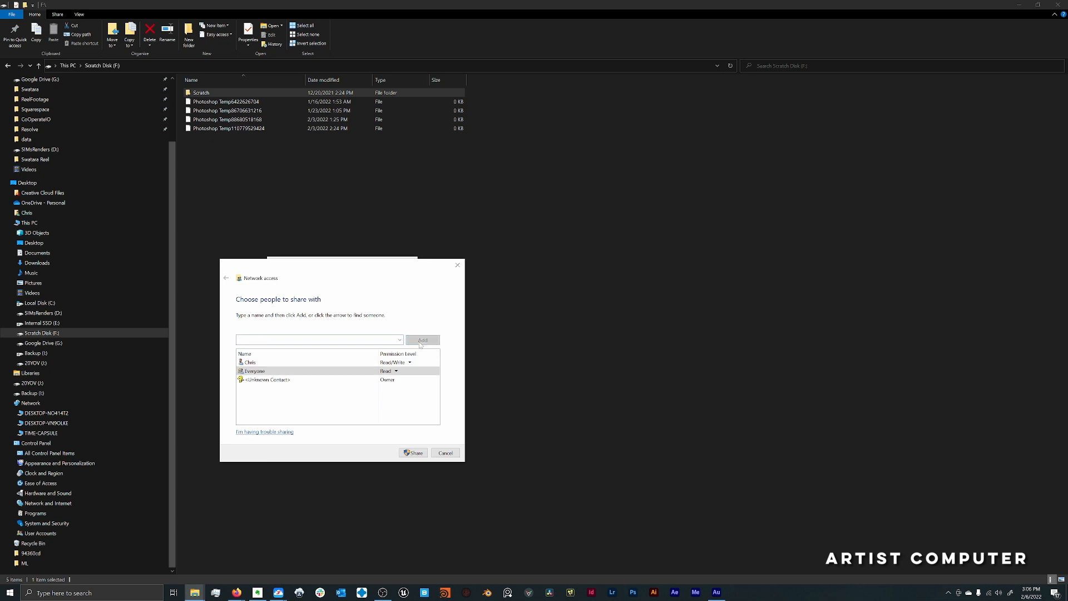
{"action": "left_click", "coordinate": [396, 372]}
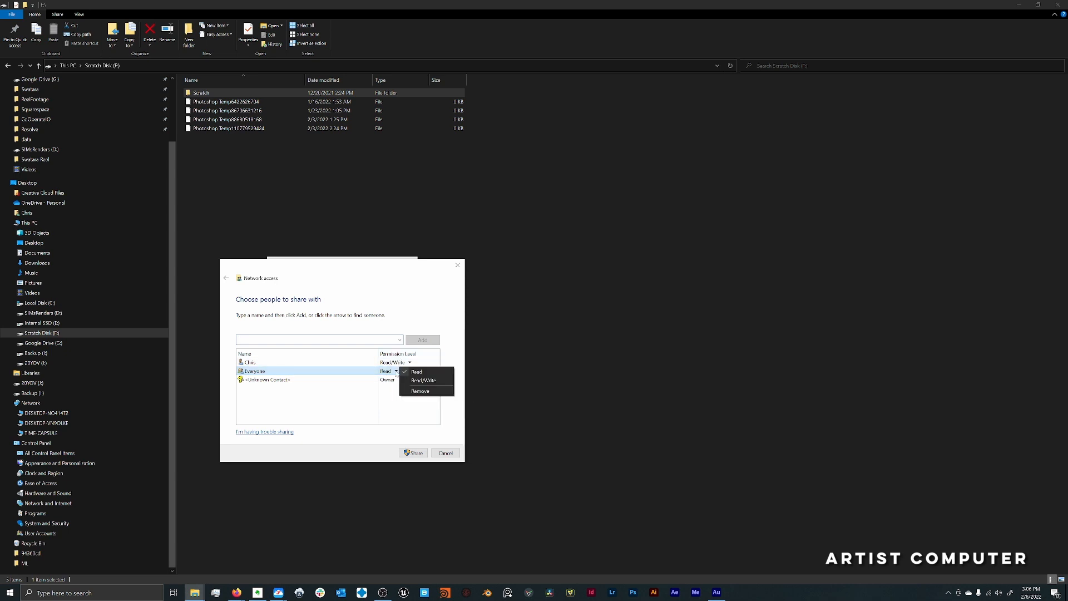
{"action": "left_click", "coordinate": [424, 381]}
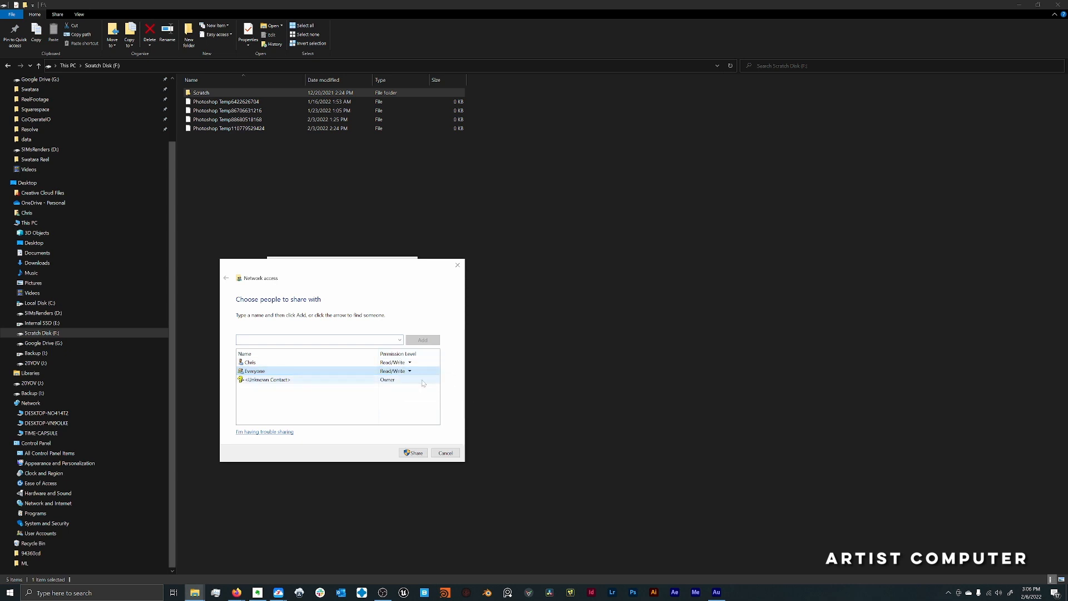
{"action": "left_click", "coordinate": [414, 453]}
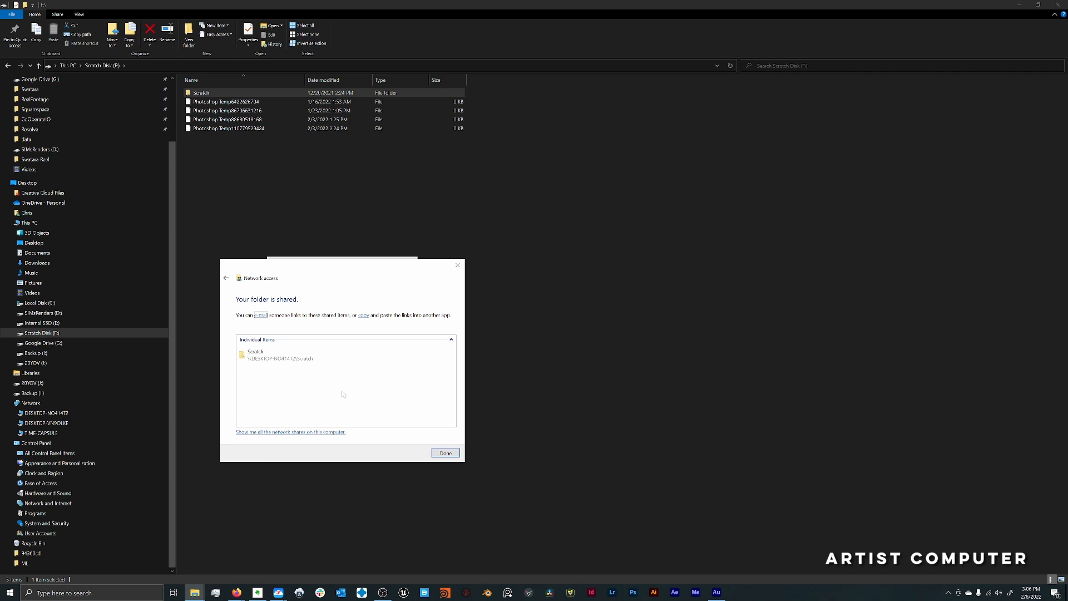
{"action": "left_click", "coordinate": [301, 361]}
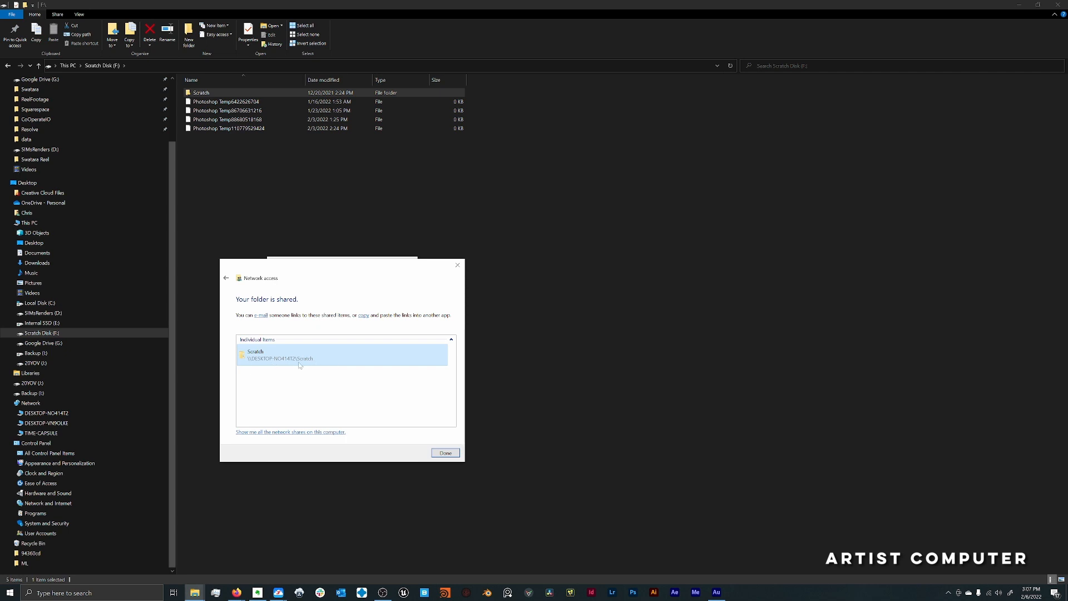
{"action": "left_click", "coordinate": [445, 453]}
- Copy the Scratch folder's network path from its sharing properties
{"action": "left_click_drag", "start_coordinate": [340, 322], "coordinate": [279, 323]}
{"action": "right_click", "coordinate": [295, 322]}
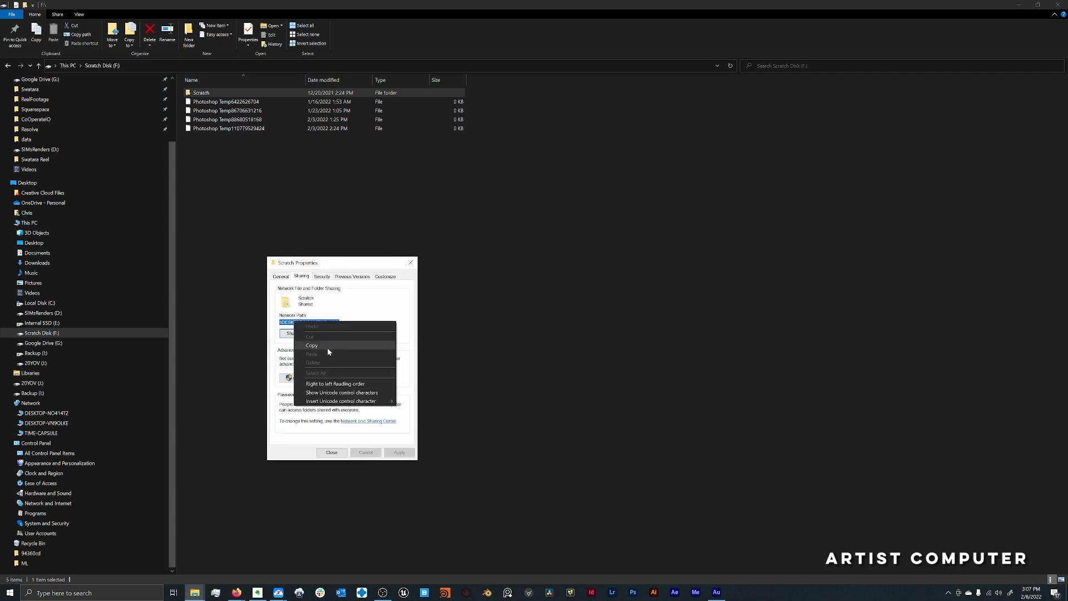
{"action": "left_click", "coordinate": [327, 346]}
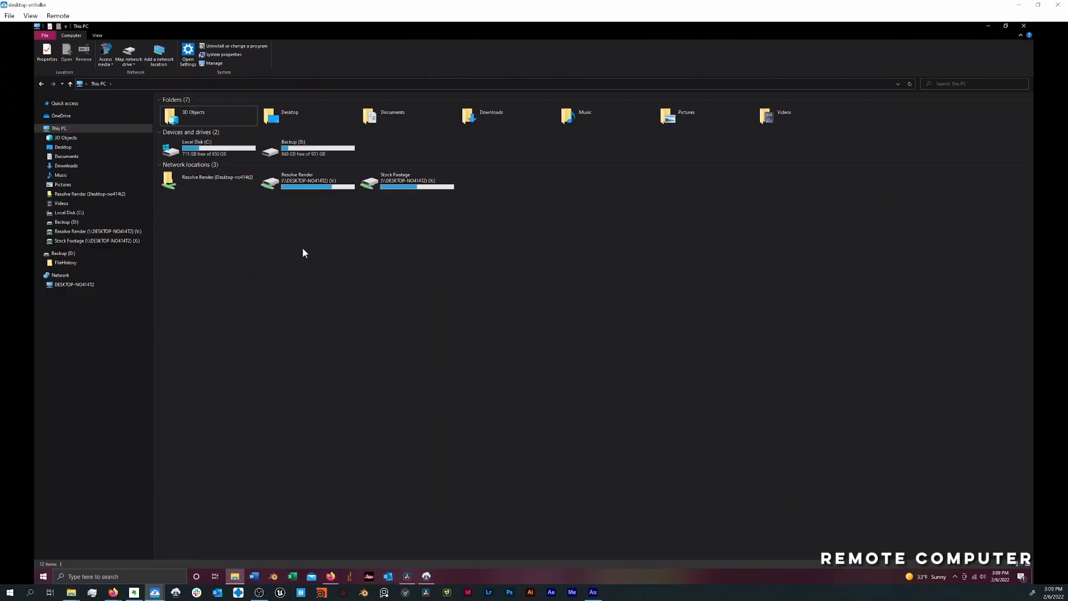
- Add the copied Scratch folder path as a network location on the remote computer and close the folder window that opens
{"action": "left_click", "coordinate": [63, 129]}
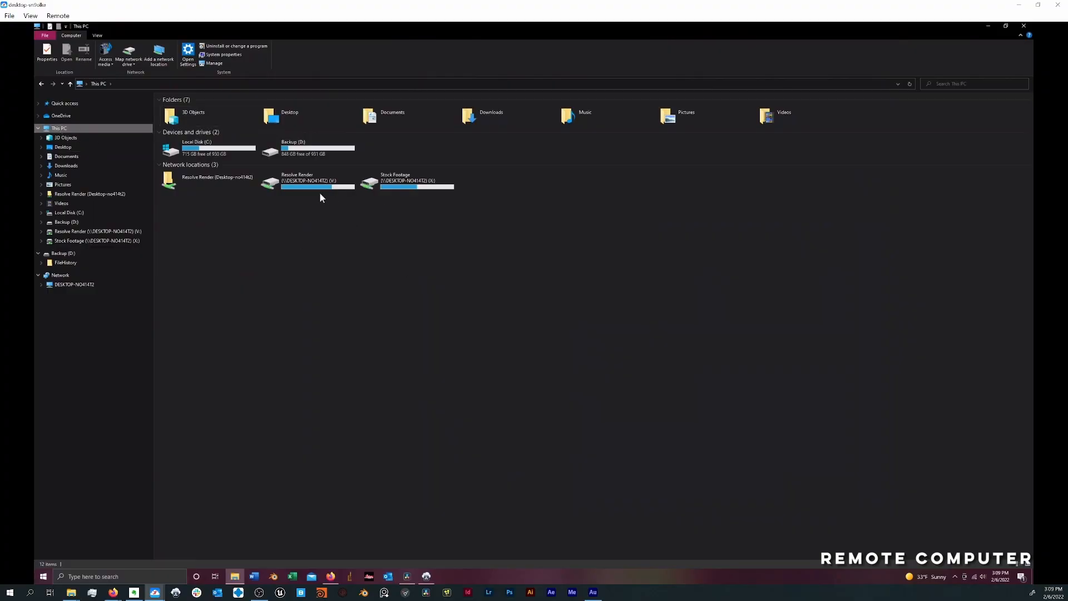
{"action": "right_click", "coordinate": [350, 253]}
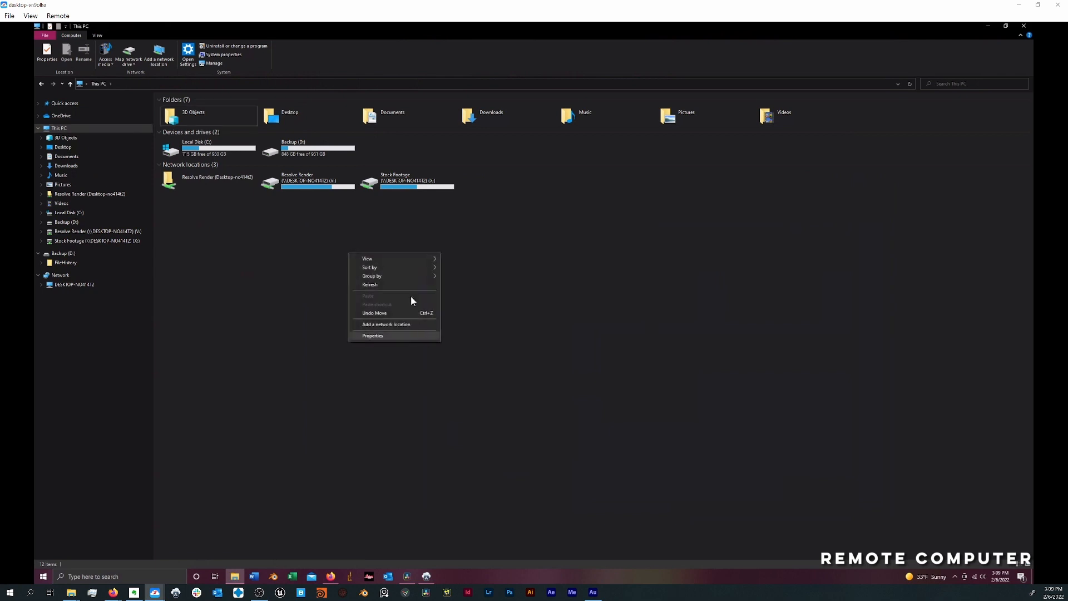
{"action": "left_click", "coordinate": [399, 324]}
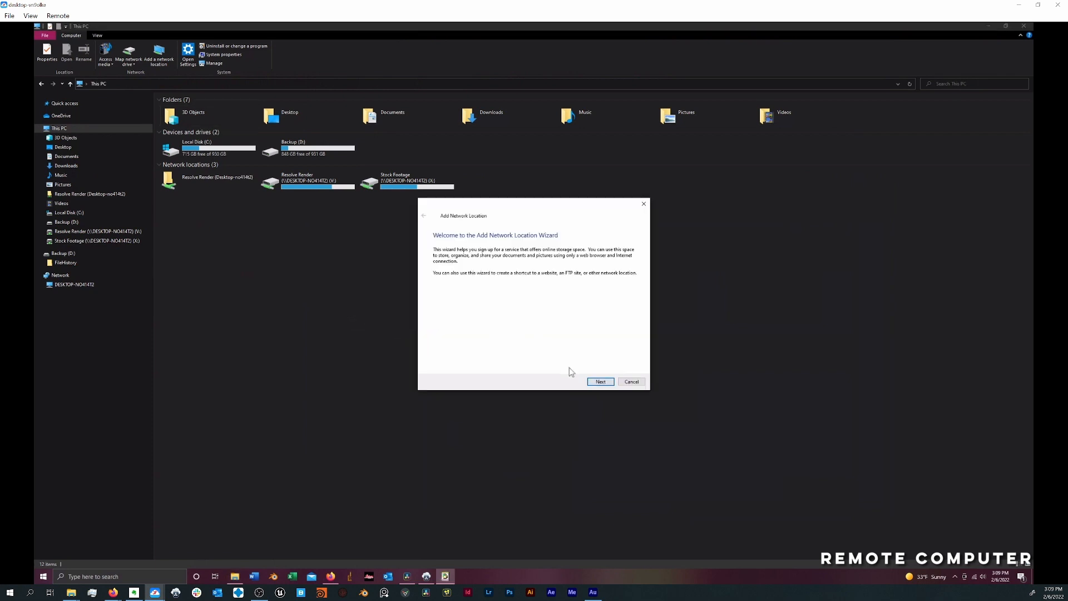
{"action": "left_click", "coordinate": [600, 383]}
{"action": "left_click", "coordinate": [600, 383]}
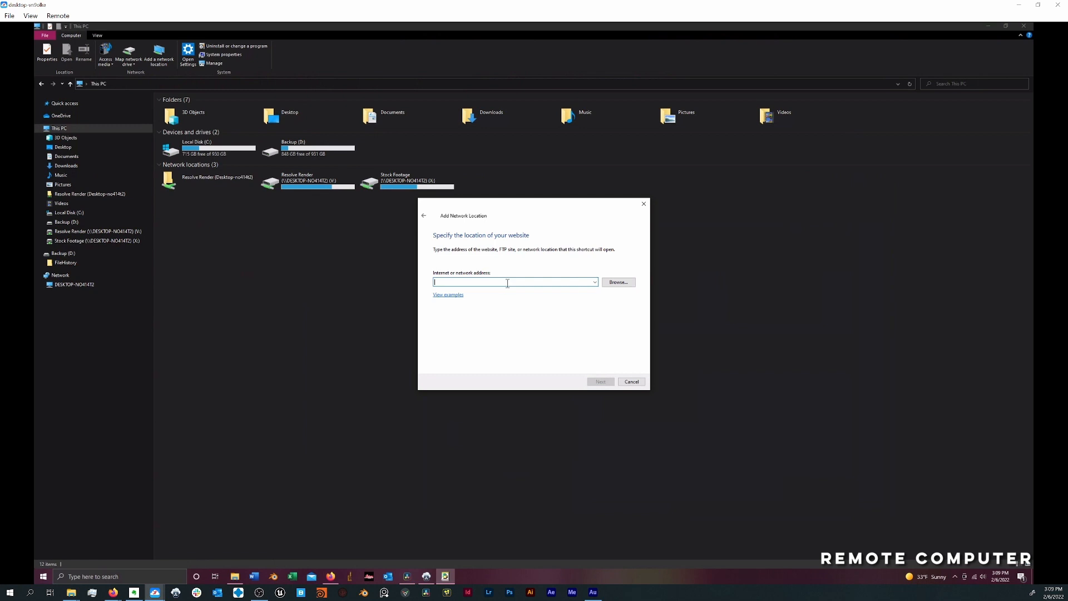
{"action": "key", "text": "ctrl+v"}
{"action": "left_click", "coordinate": [601, 381]}
{"action": "left_click", "coordinate": [605, 382]}
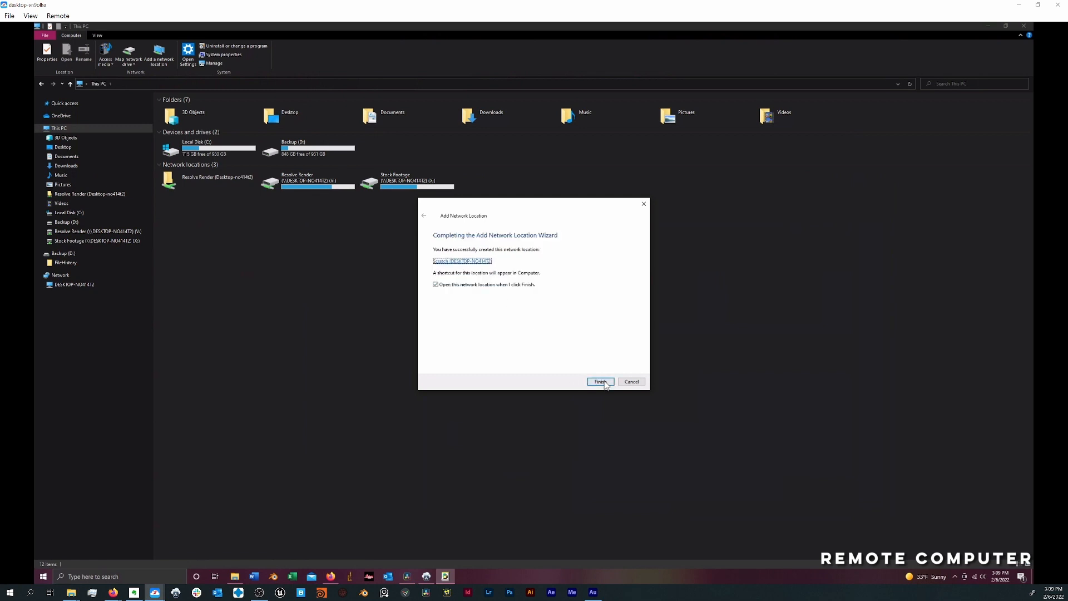
{"action": "left_click", "coordinate": [601, 382]}
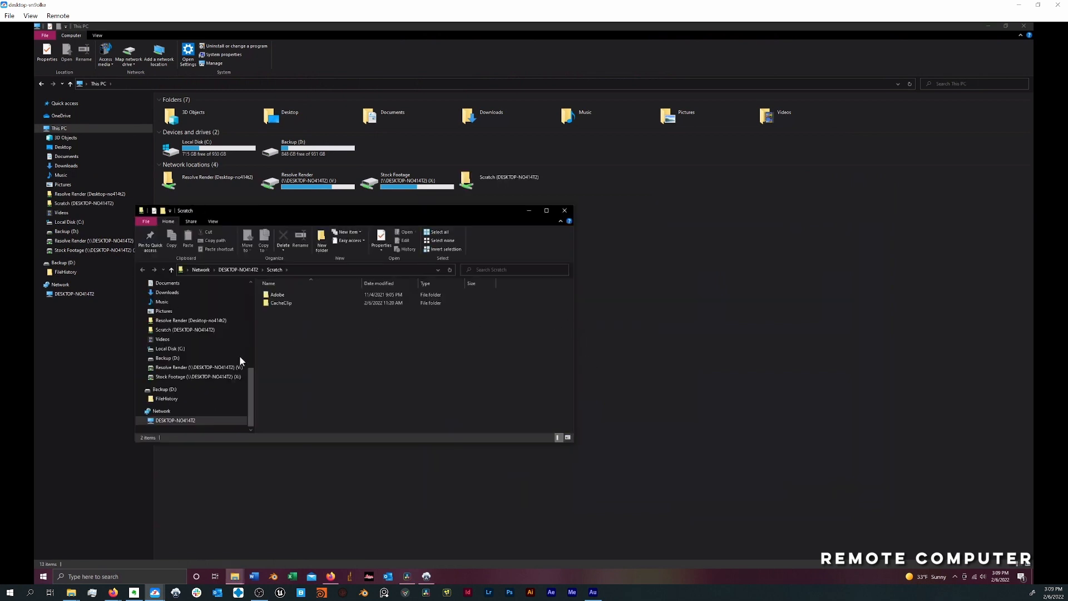
{"action": "left_click_drag", "start_coordinate": [354, 215], "coordinate": [460, 292]}
{"action": "left_click", "coordinate": [678, 311]}
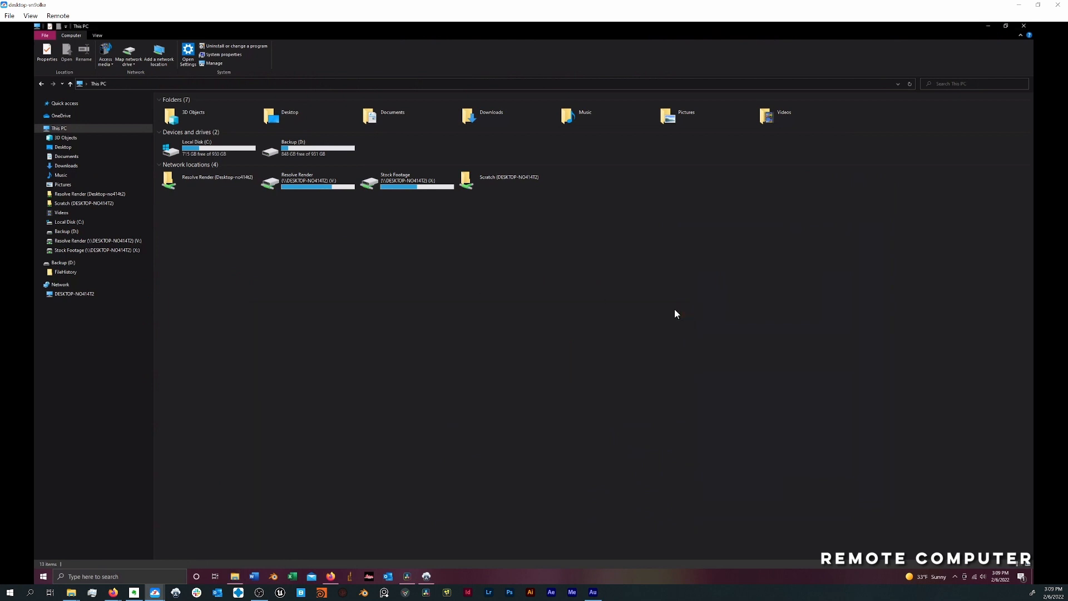
- Map the Scratch network path to drive R: with reconnection at sign-in on the remote computer, and close the drive window
{"action": "left_click", "coordinate": [508, 180]}
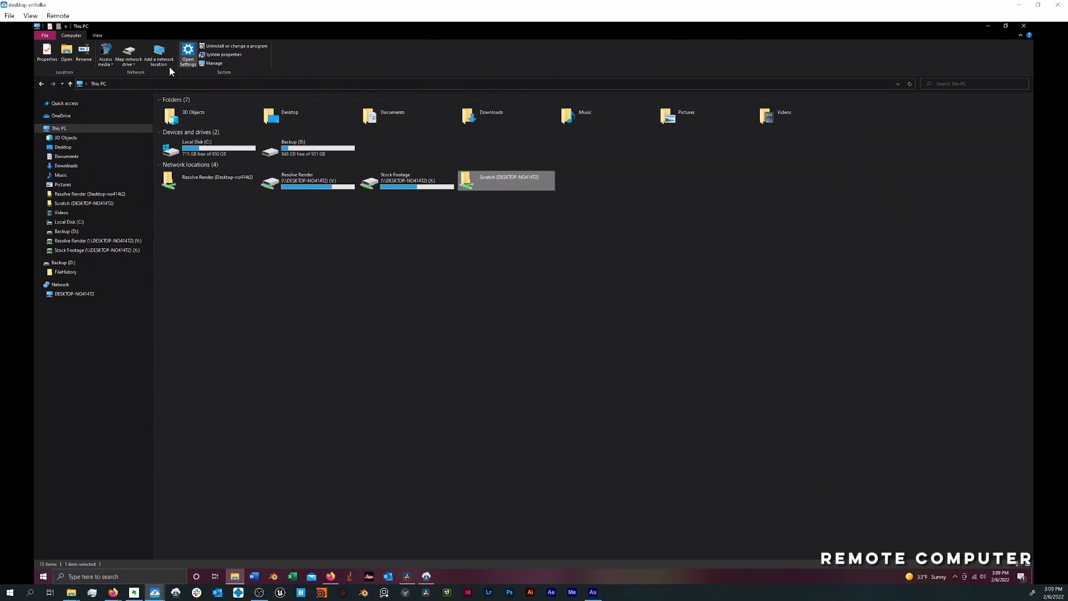
{"action": "left_click", "coordinate": [131, 51]}
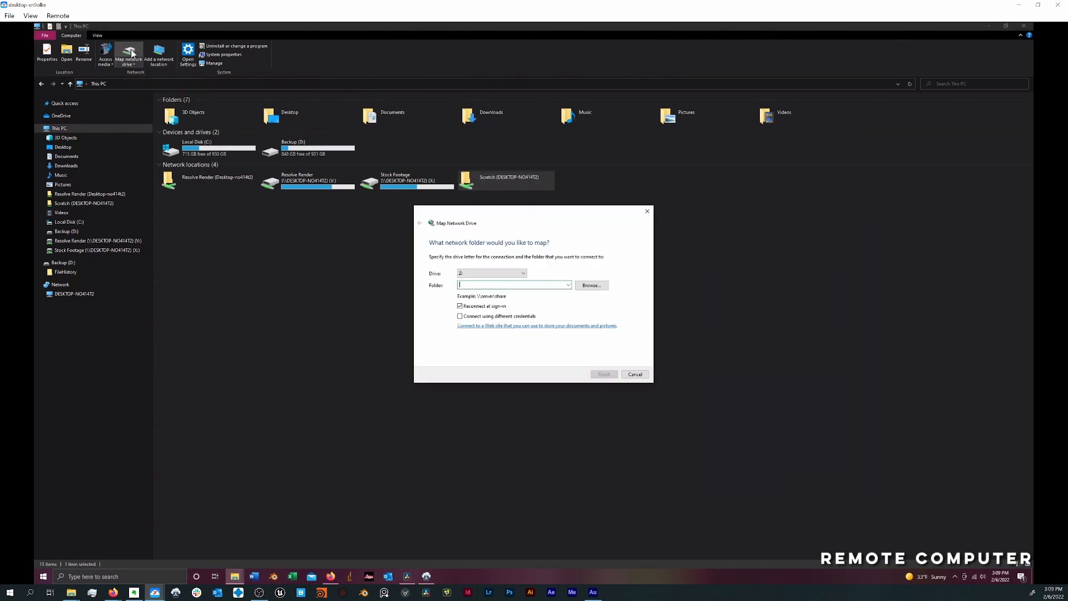
{"action": "left_click", "coordinate": [476, 275]}
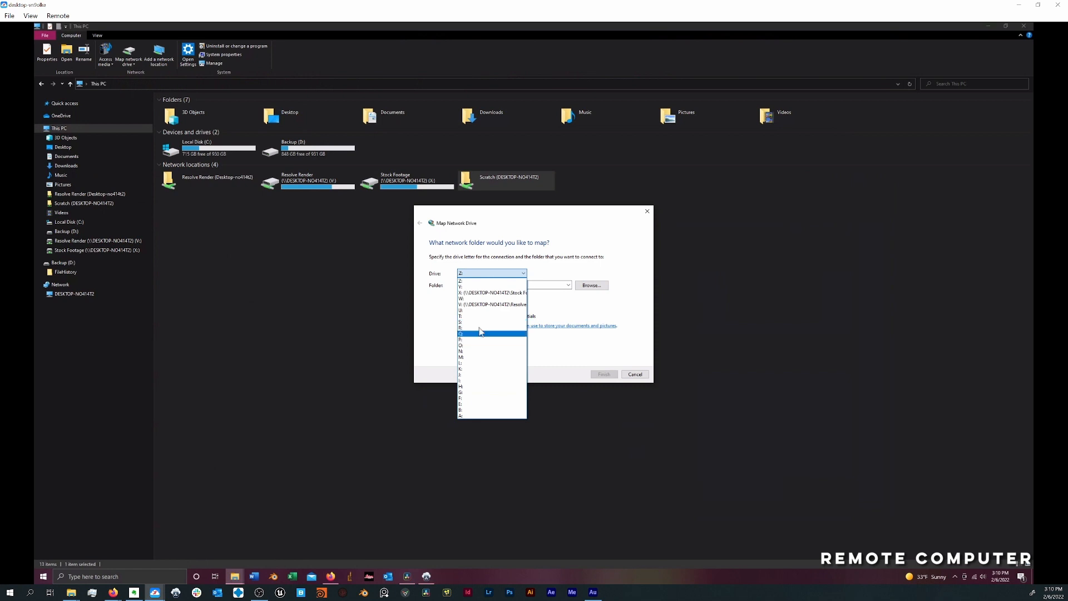
{"action": "left_click", "coordinate": [488, 327]}
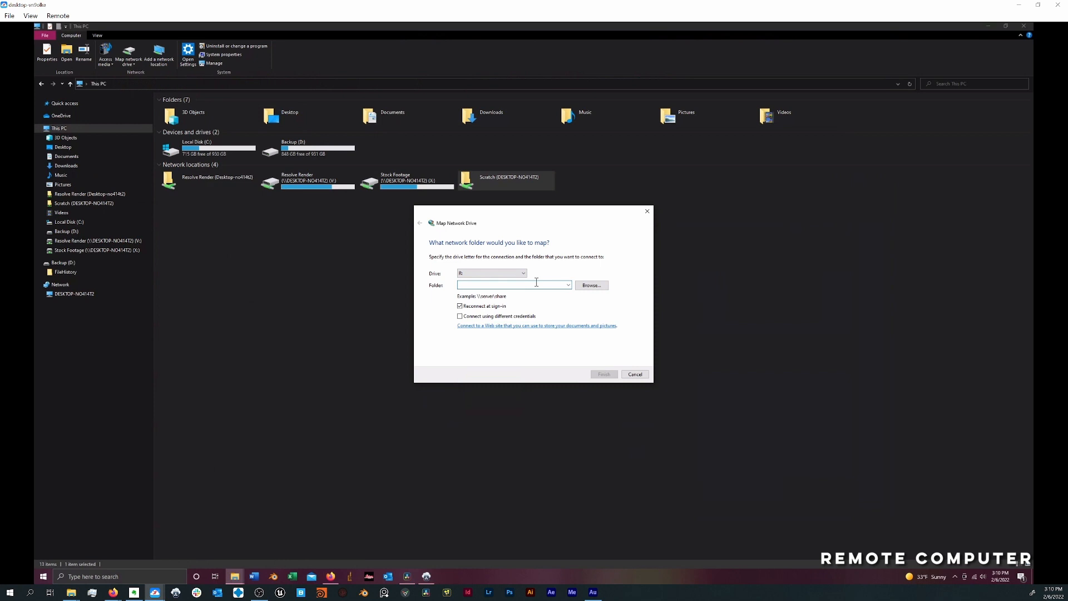
{"action": "key", "text": "ctrl+v"}
{"action": "left_click", "coordinate": [602, 374]}
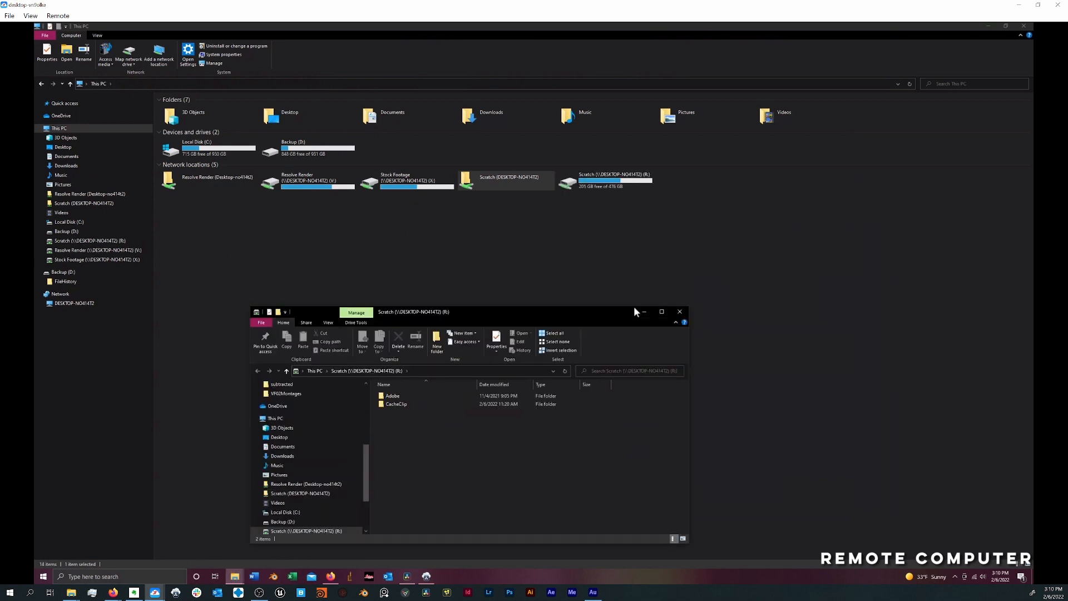
{"action": "left_click", "coordinate": [680, 312]}
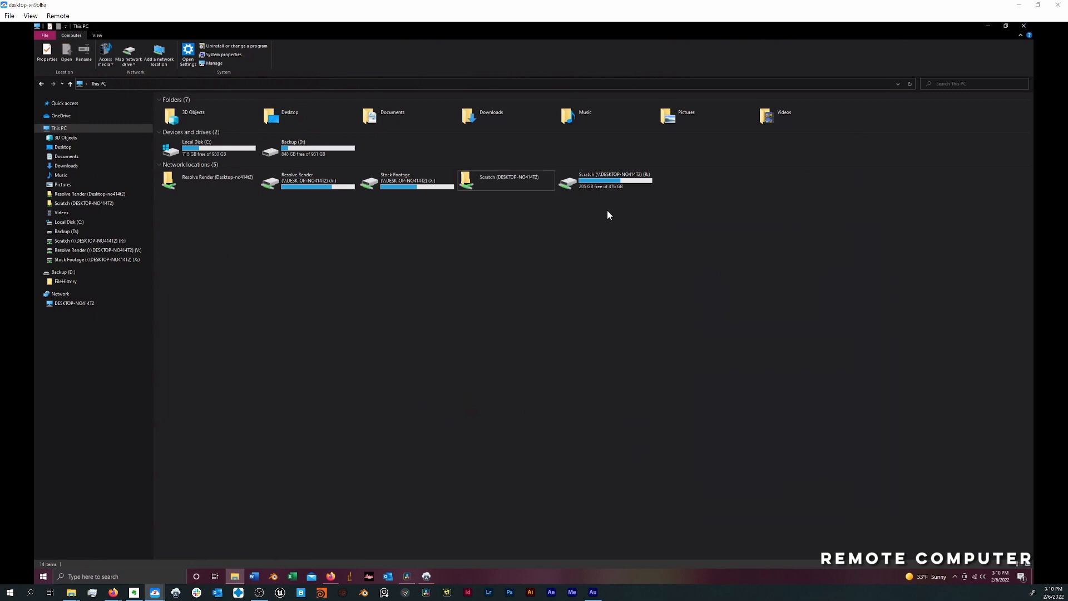
{"action": "left_click", "coordinate": [590, 185]}
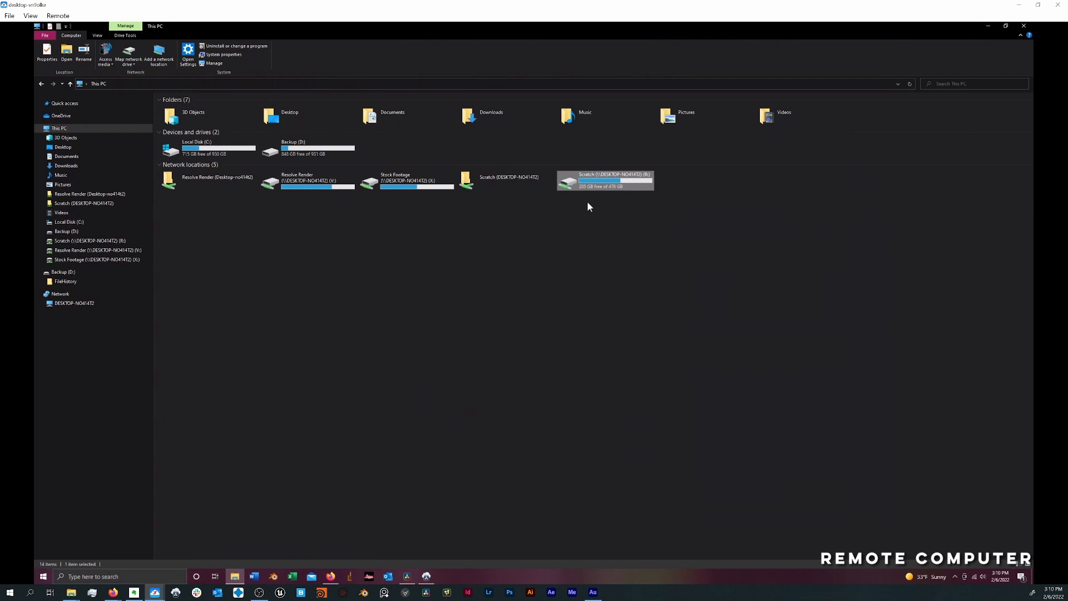
{"action": "left_click", "coordinate": [640, 333]}
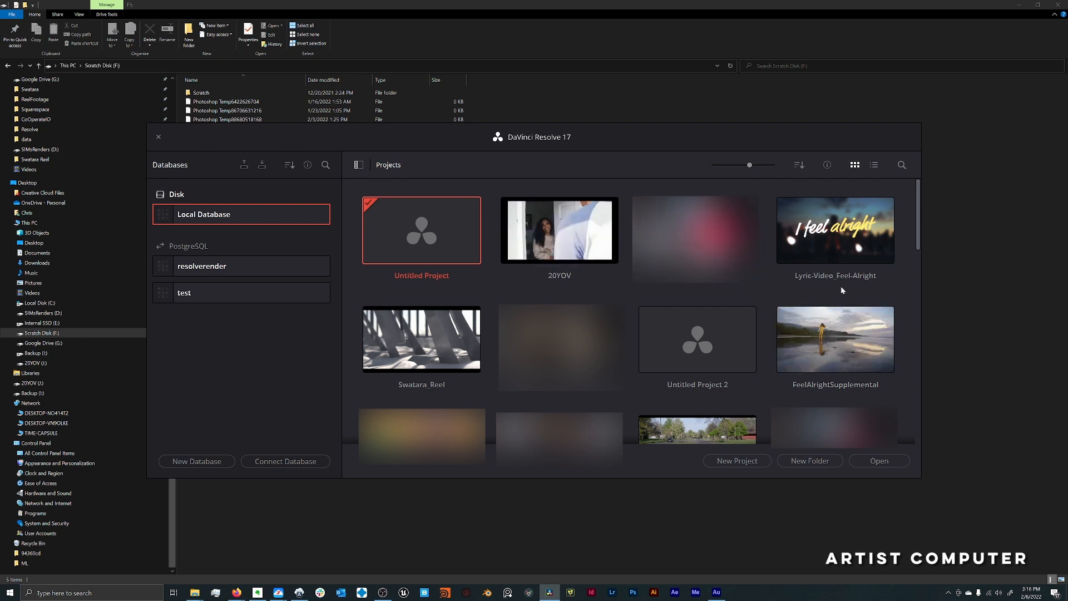
- Open the Lyric-Video_Feel-Alright project from the local database, bring up its project export dialog and cancel it
{"action": "double_click", "coordinate": [797, 241]}
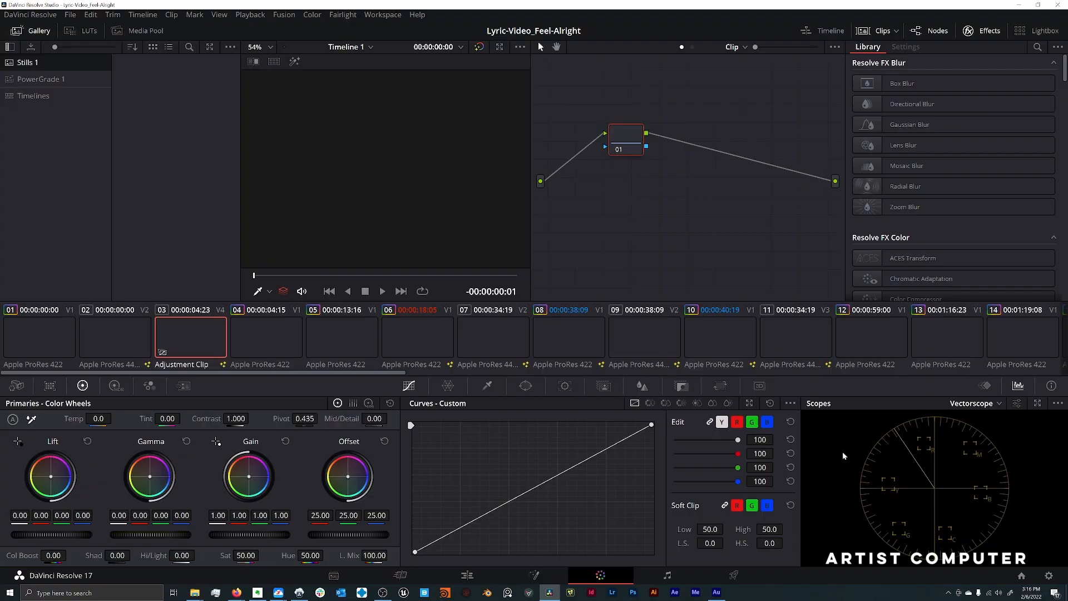
{"action": "left_click", "coordinate": [70, 14]}
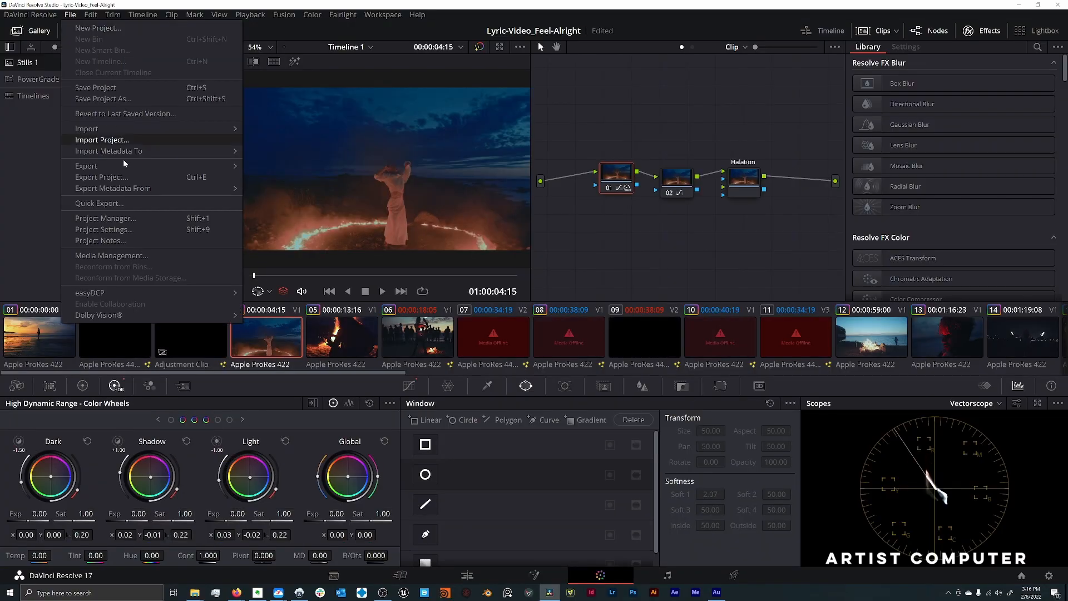
{"action": "left_click", "coordinate": [100, 177]}
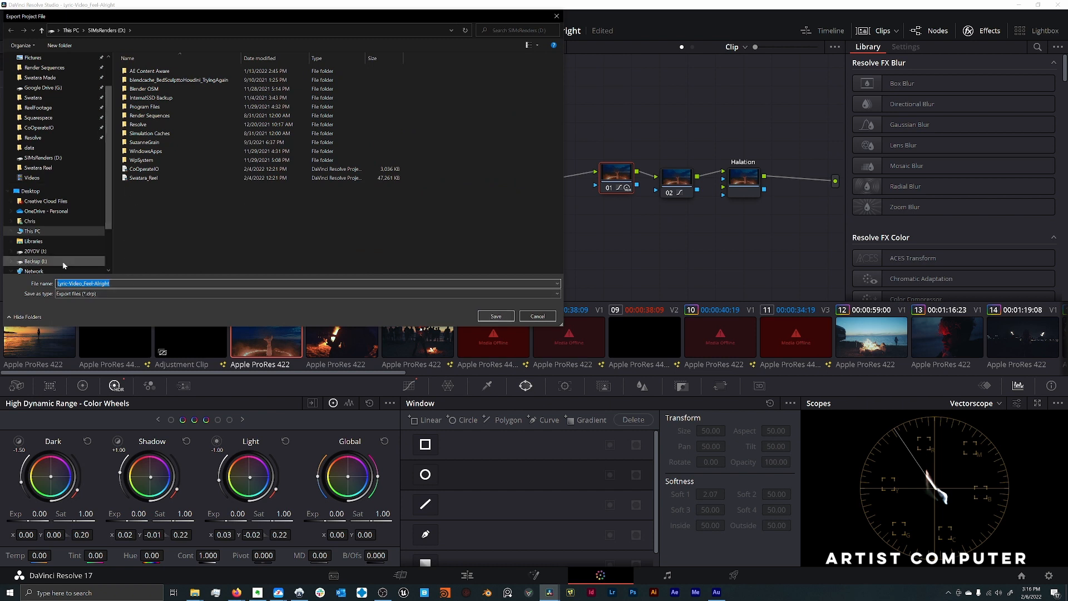
{"action": "left_click", "coordinate": [538, 316]}
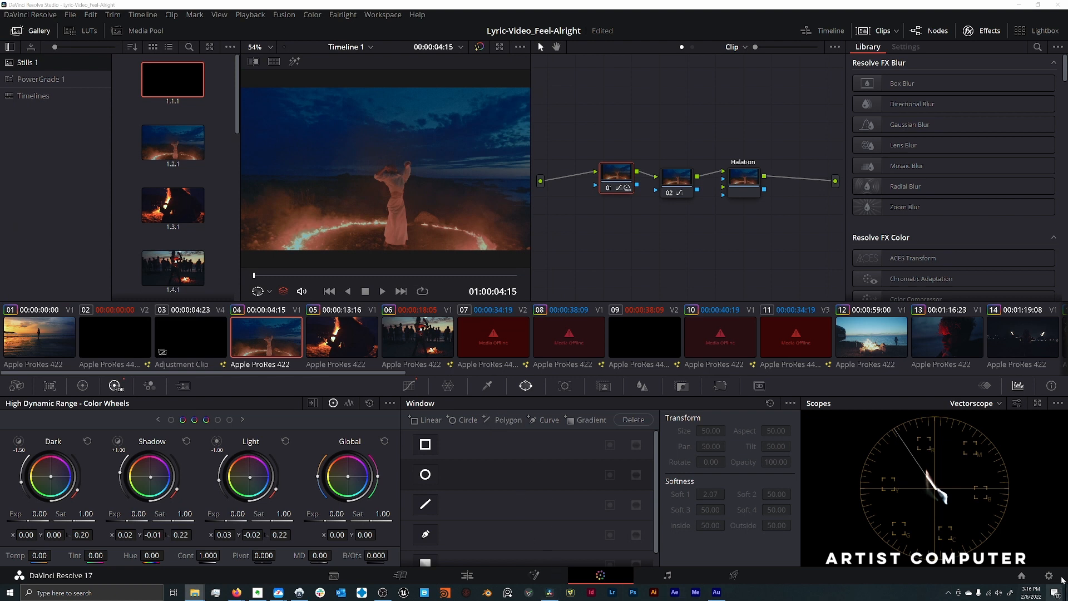
- Switch the Project Manager to the test PostgreSQL database, bring up the project import dialog and cancel it
{"action": "left_click", "coordinate": [1023, 576]}
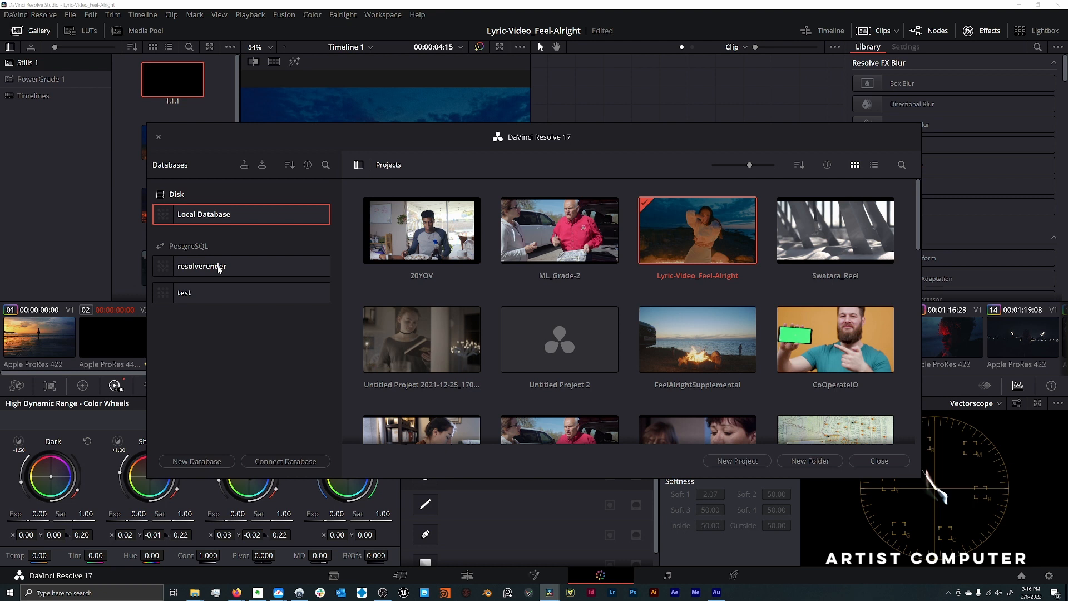
{"action": "left_click", "coordinate": [212, 292]}
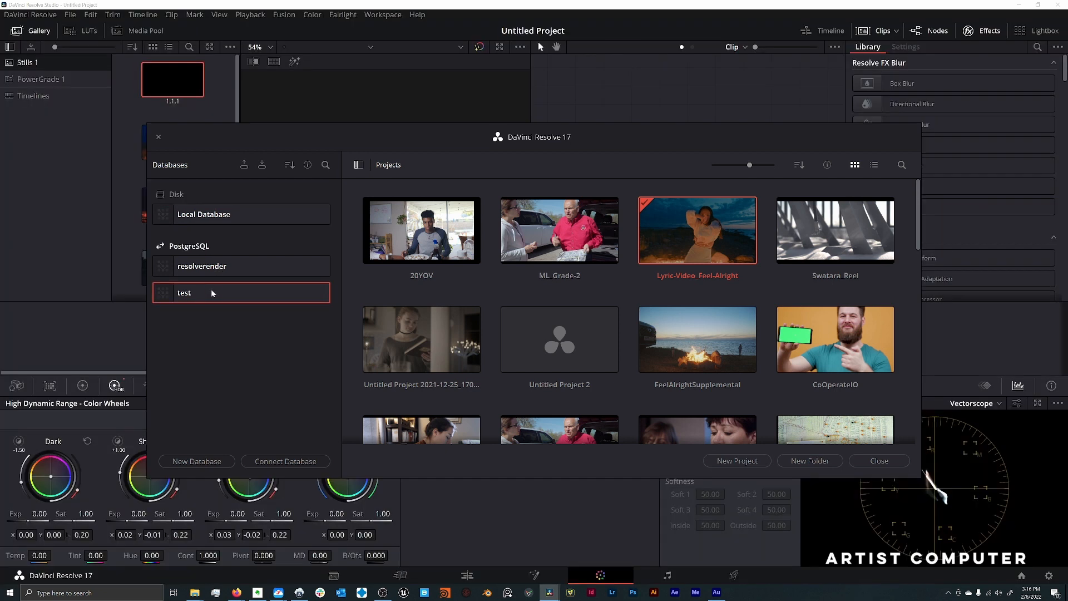
{"action": "right_click", "coordinate": [213, 292]}
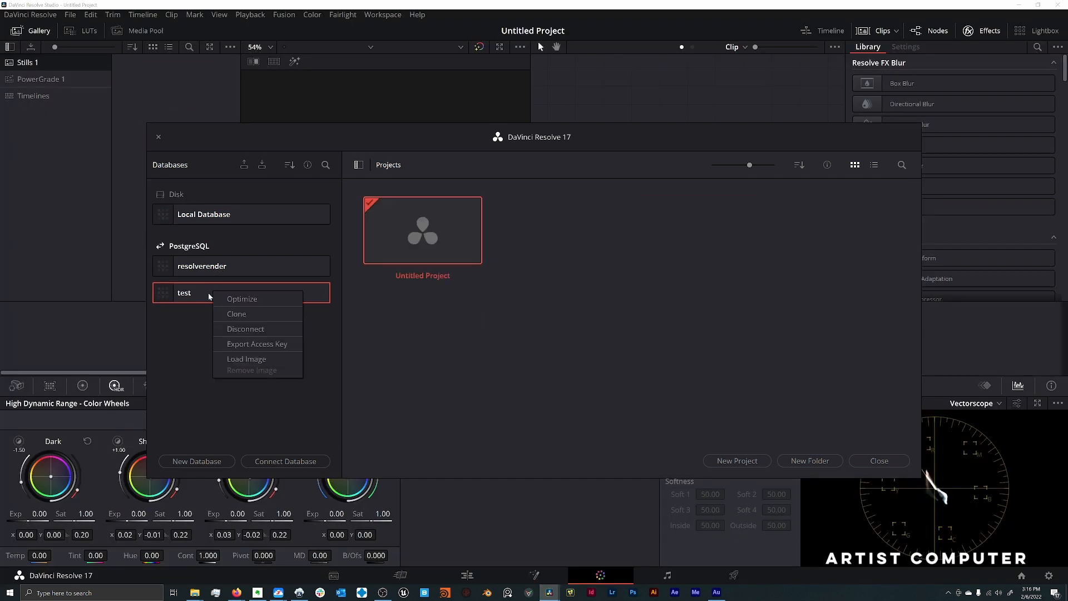
{"action": "right_click", "coordinate": [606, 321]}
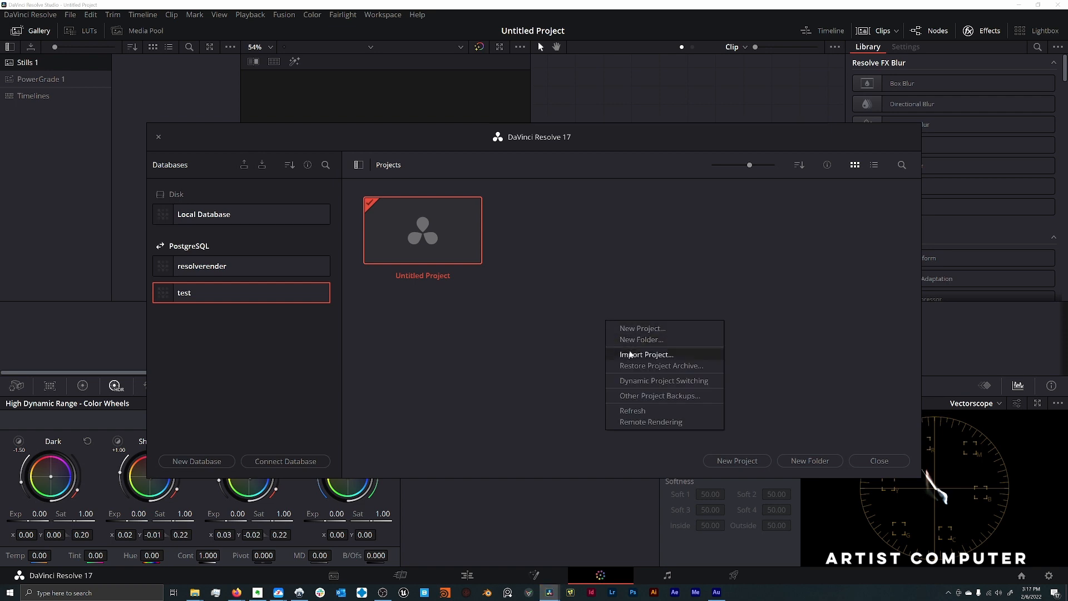
{"action": "left_click", "coordinate": [632, 355]}
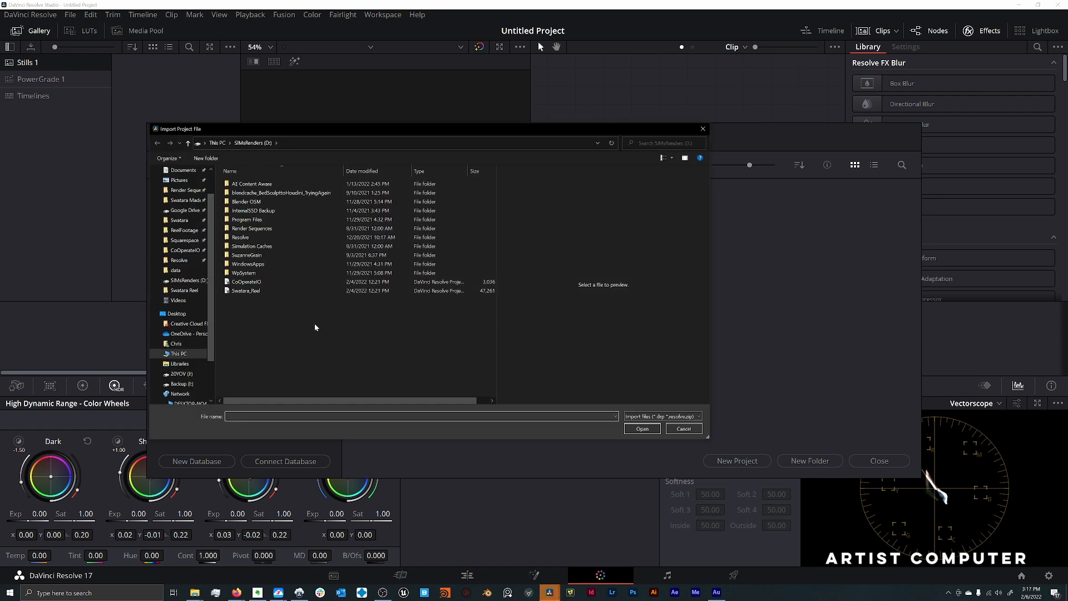
{"action": "left_click", "coordinate": [683, 429]}
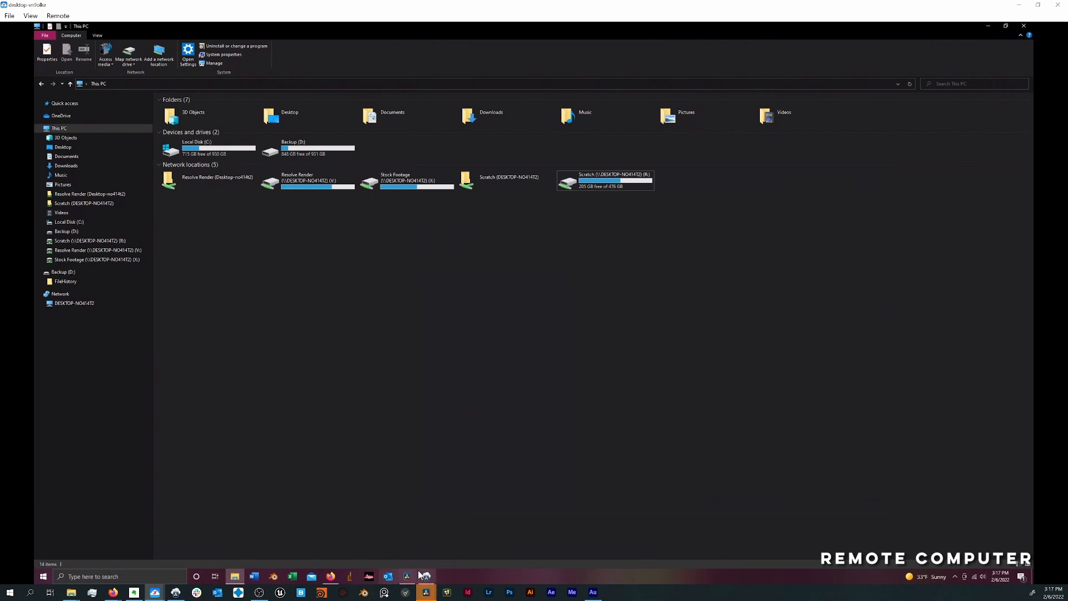
- Switch to DaVinci Resolve on the remote computer
{"action": "left_click", "coordinate": [408, 576]}
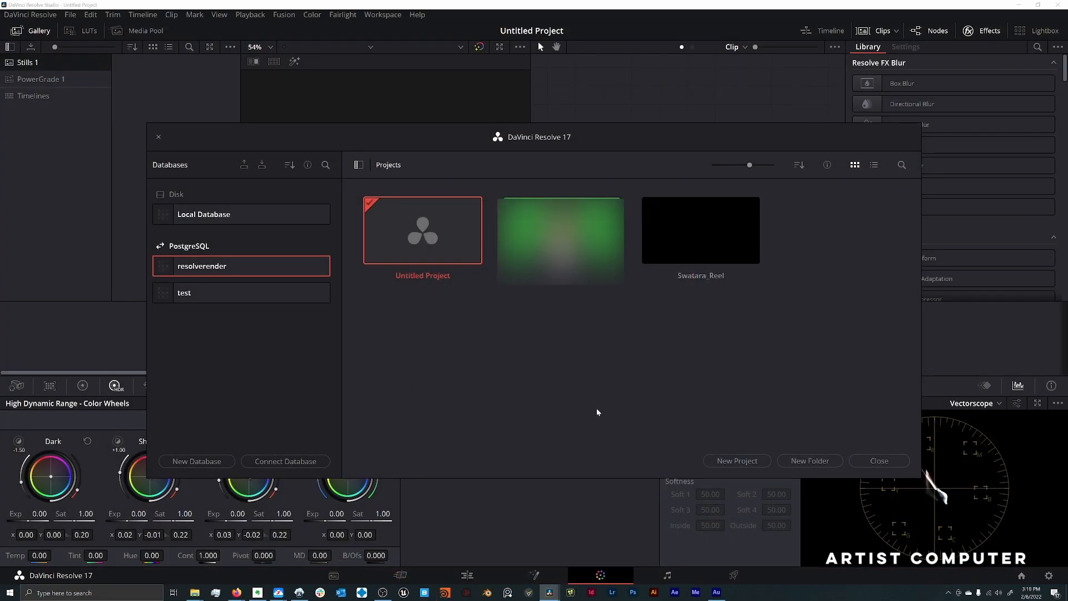
- Switch to DaVinci Resolve Project Server on the artist computer and examine the projects in the shared, test, resolverender and resolve databases
{"action": "left_click", "coordinate": [299, 592]}
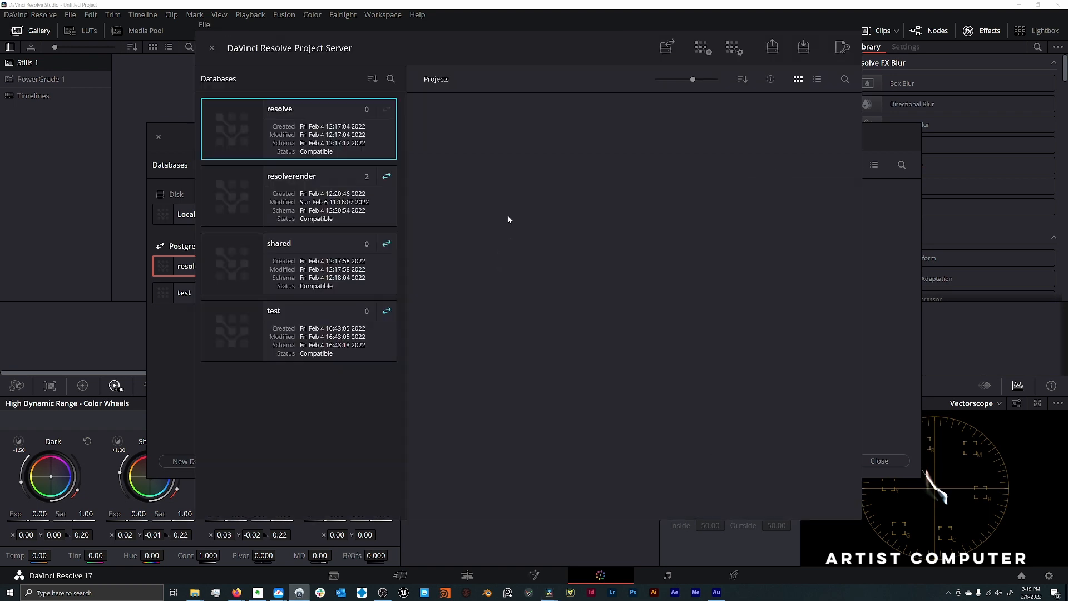
{"action": "left_click", "coordinate": [313, 245]}
{"action": "left_click", "coordinate": [323, 316]}
{"action": "left_click", "coordinate": [319, 245]}
{"action": "left_click", "coordinate": [320, 202]}
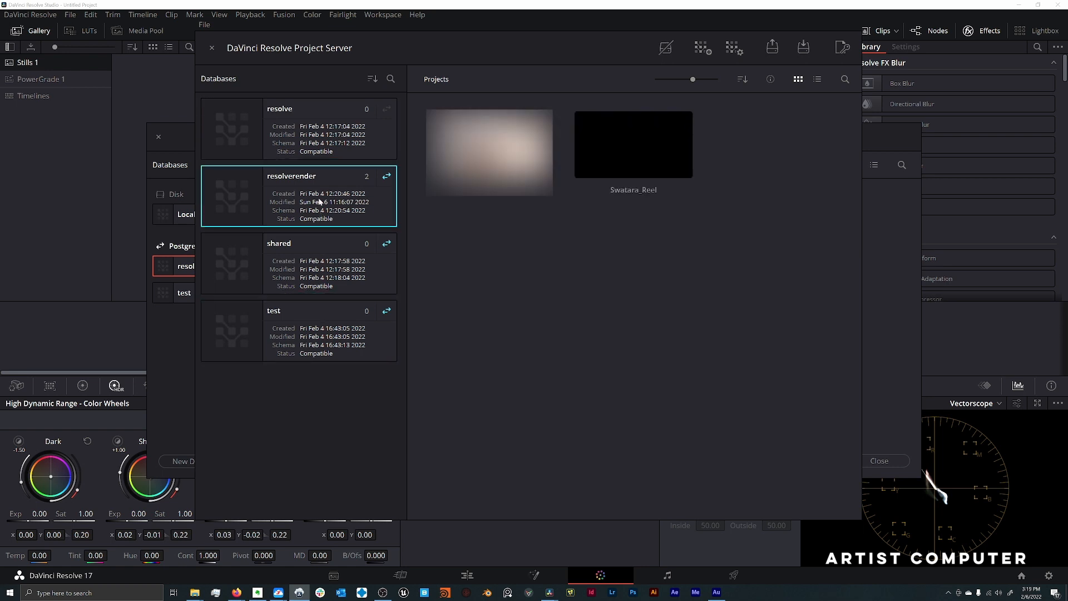
{"action": "left_click", "coordinate": [318, 155]}
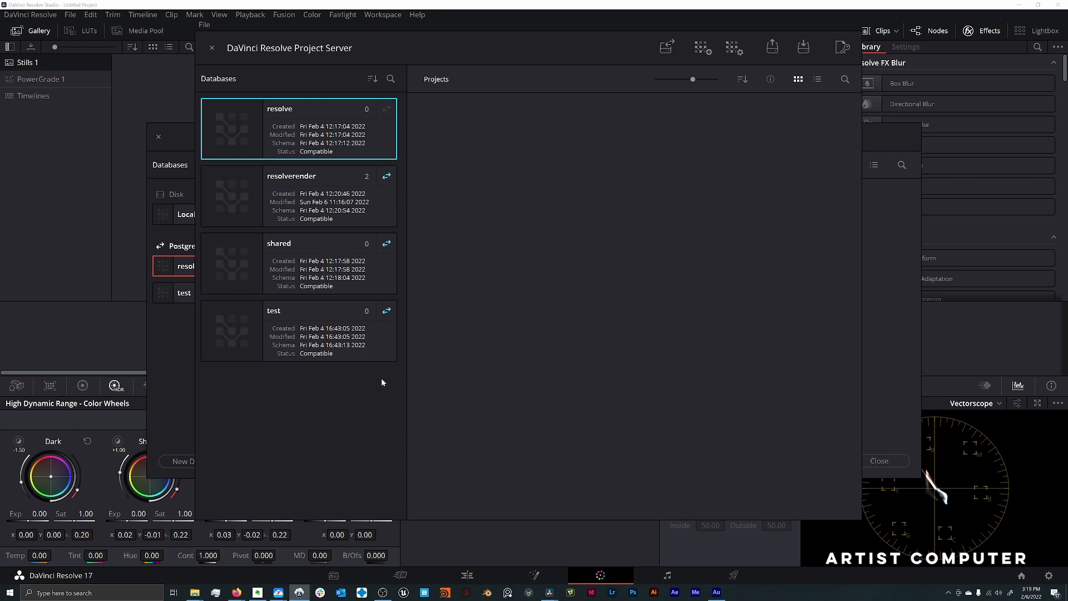
- Create a new database named testforyoutube on the project server
{"action": "left_click", "coordinate": [709, 53]}
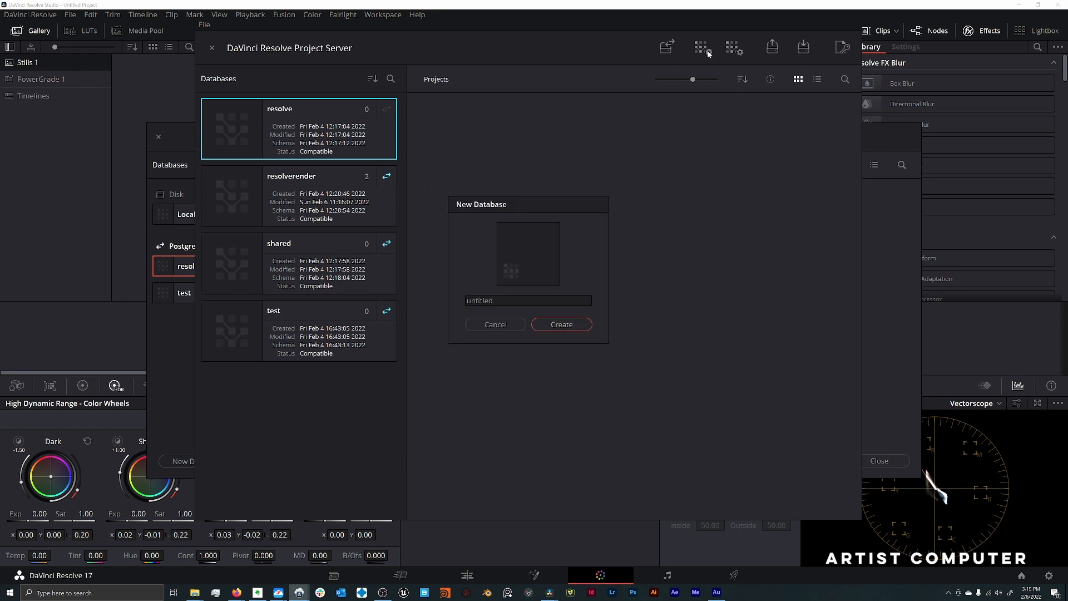
{"action": "left_click_drag", "start_coordinate": [501, 300], "coordinate": [467, 301]}
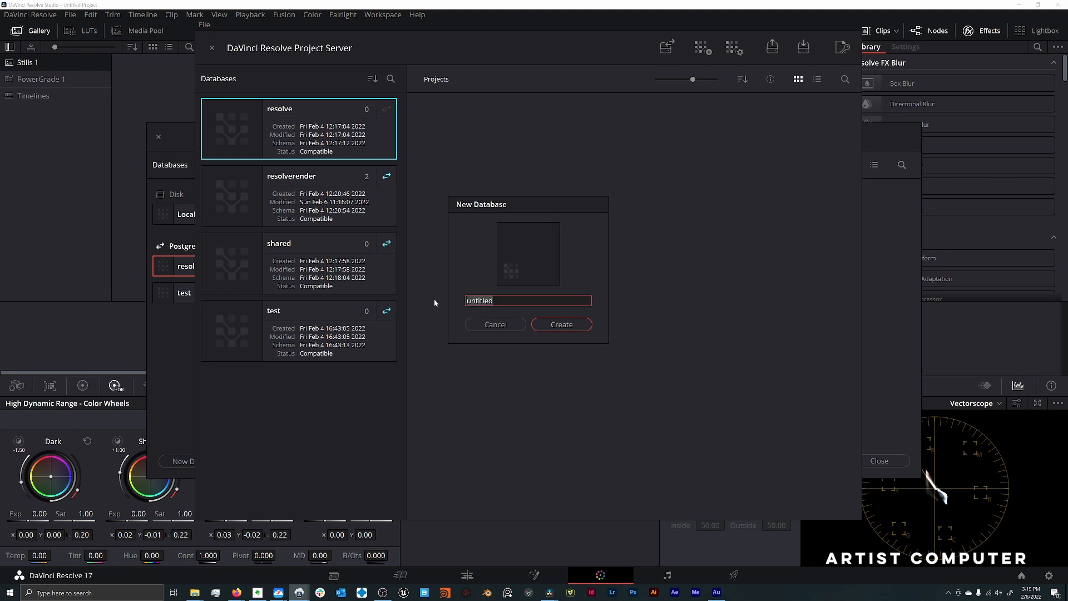
{"action": "type", "text": "testforyoutube"}
{"action": "key", "text": "Return"}
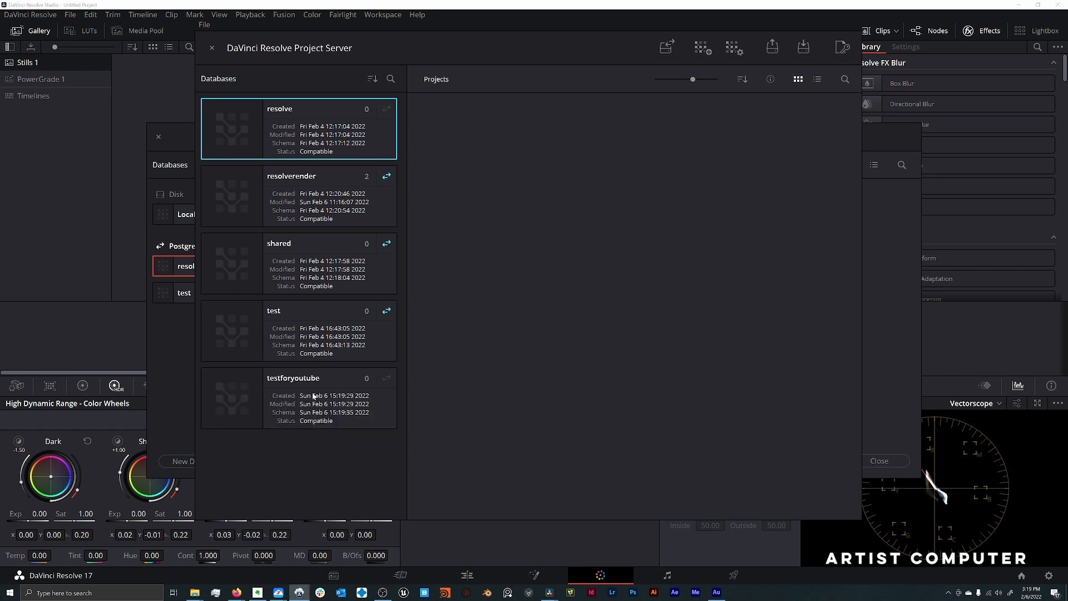
- Share the testforyoutube database on the project server and authorize the network configuration
{"action": "left_click", "coordinate": [315, 396]}
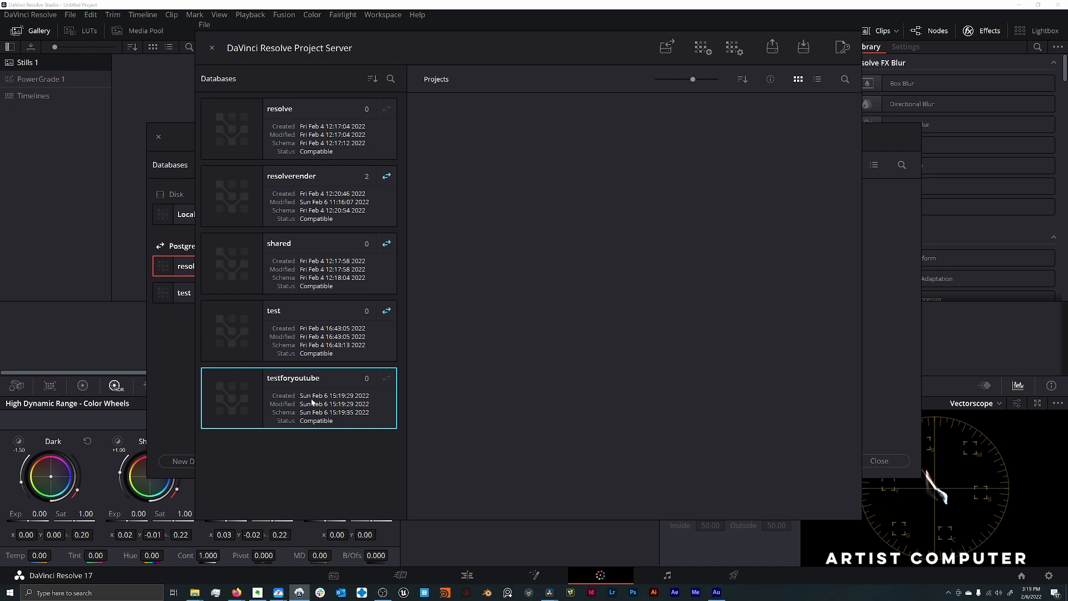
{"action": "left_click", "coordinate": [668, 48]}
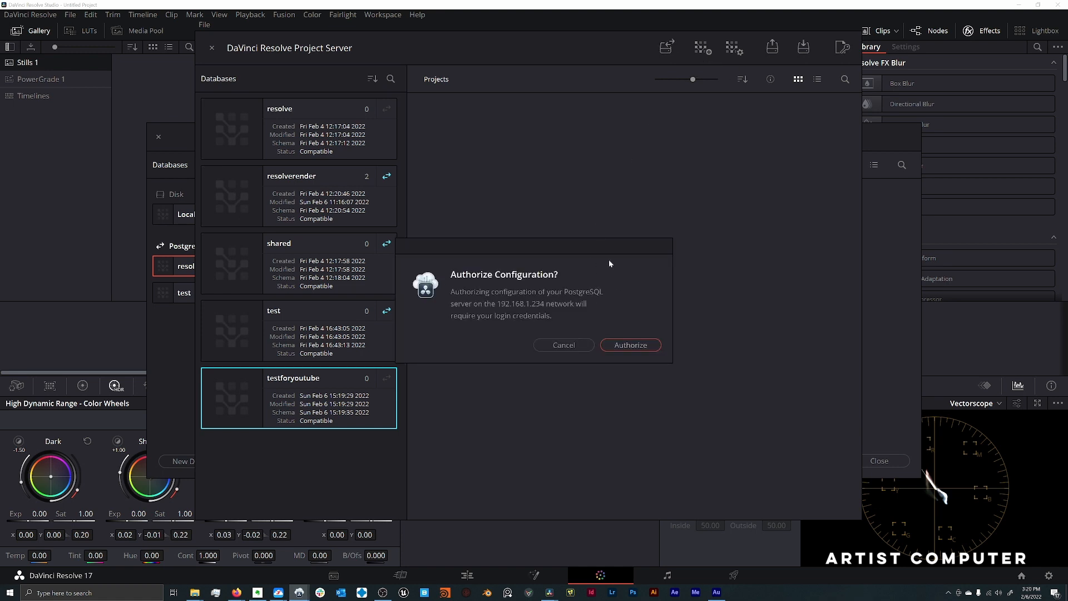
{"action": "left_click_drag", "start_coordinate": [613, 249], "coordinate": [601, 232]}
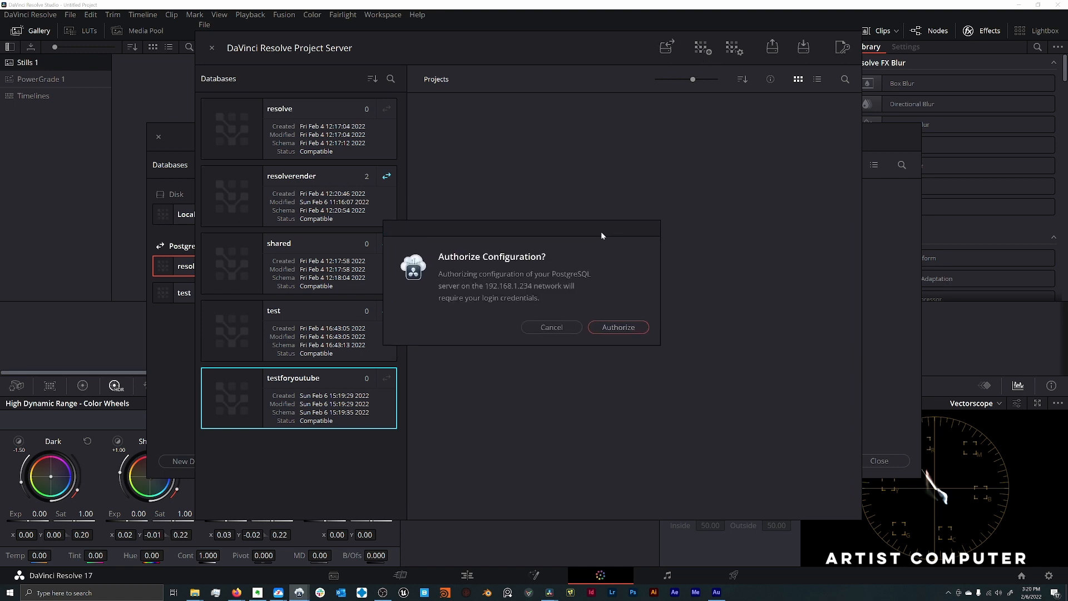
{"action": "left_click", "coordinate": [616, 329]}
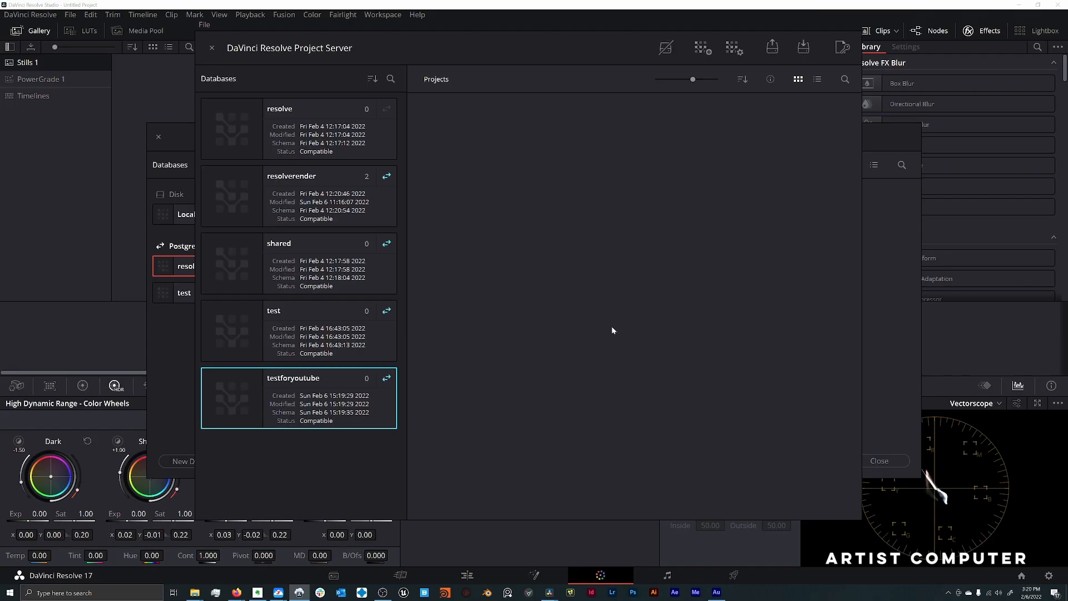
- Switch to DaVinci Resolve's Project Manager and start connecting a PostgreSQL database named testforyoutube
{"action": "mouse_move", "coordinate": [550, 592]}
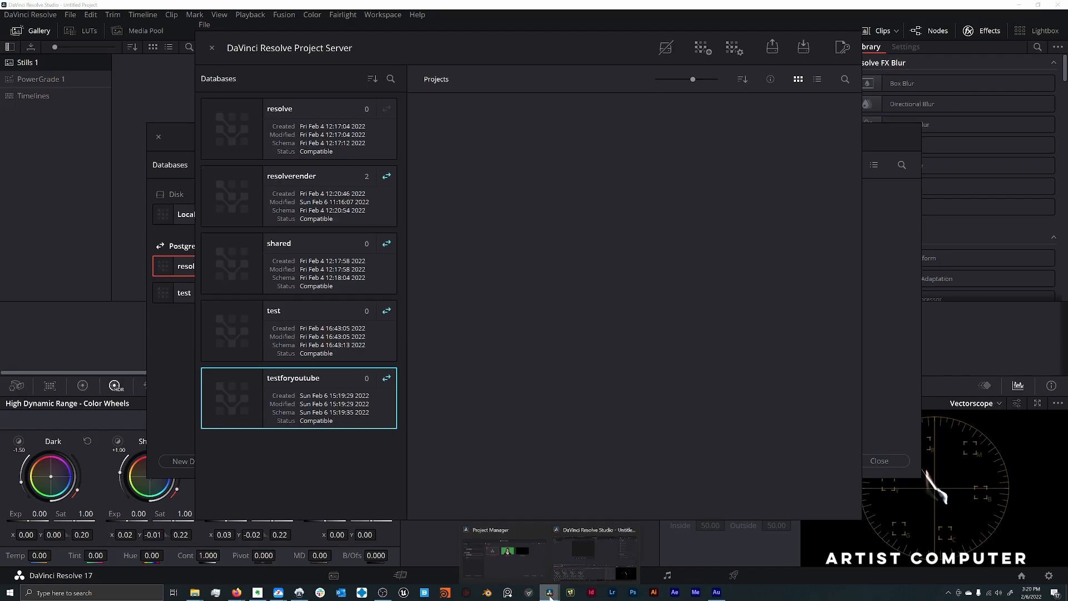
{"action": "left_click", "coordinate": [531, 572]}
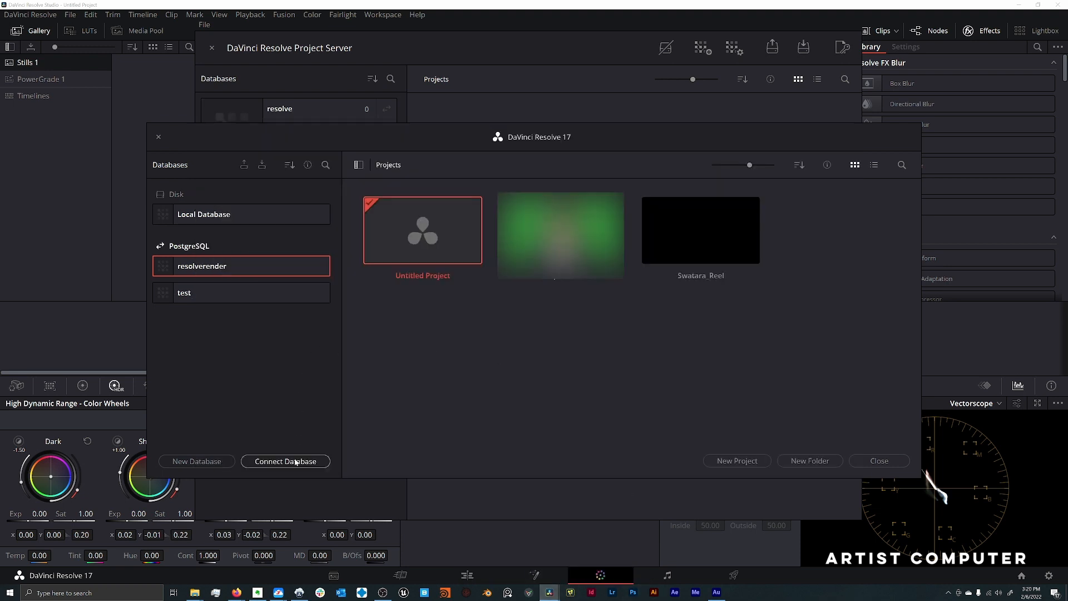
{"action": "left_click", "coordinate": [359, 166]}
{"action": "left_click", "coordinate": [161, 166]}
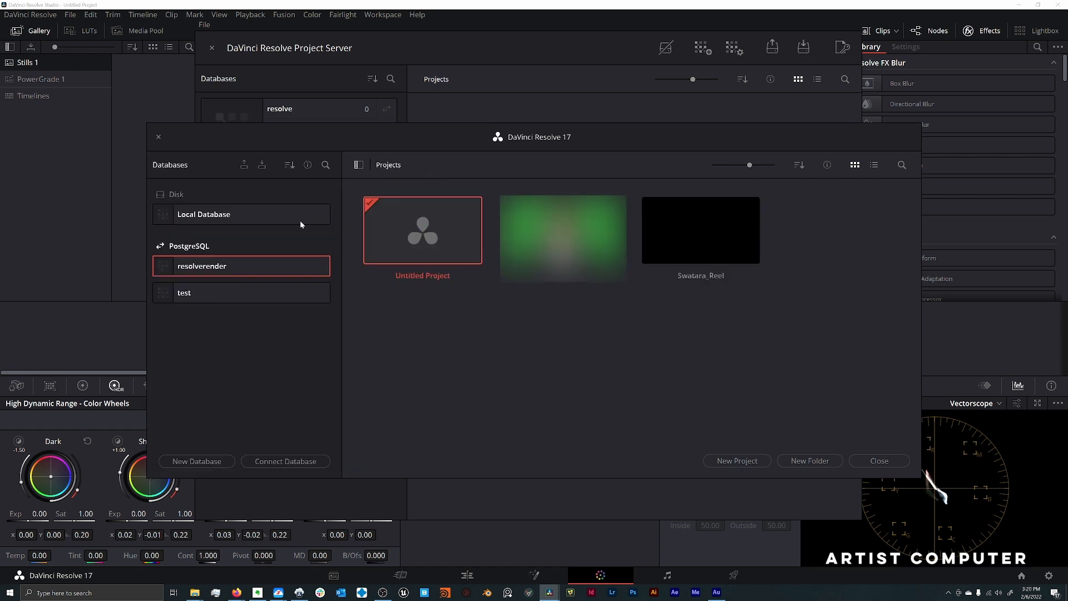
{"action": "left_click", "coordinate": [286, 462]}
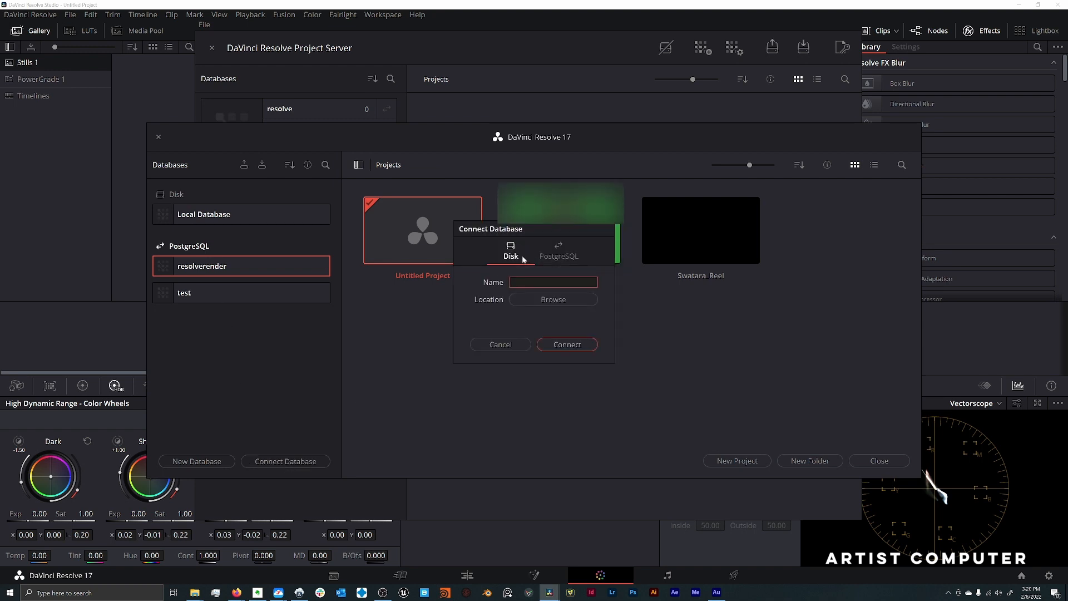
{"action": "left_click", "coordinate": [572, 257]}
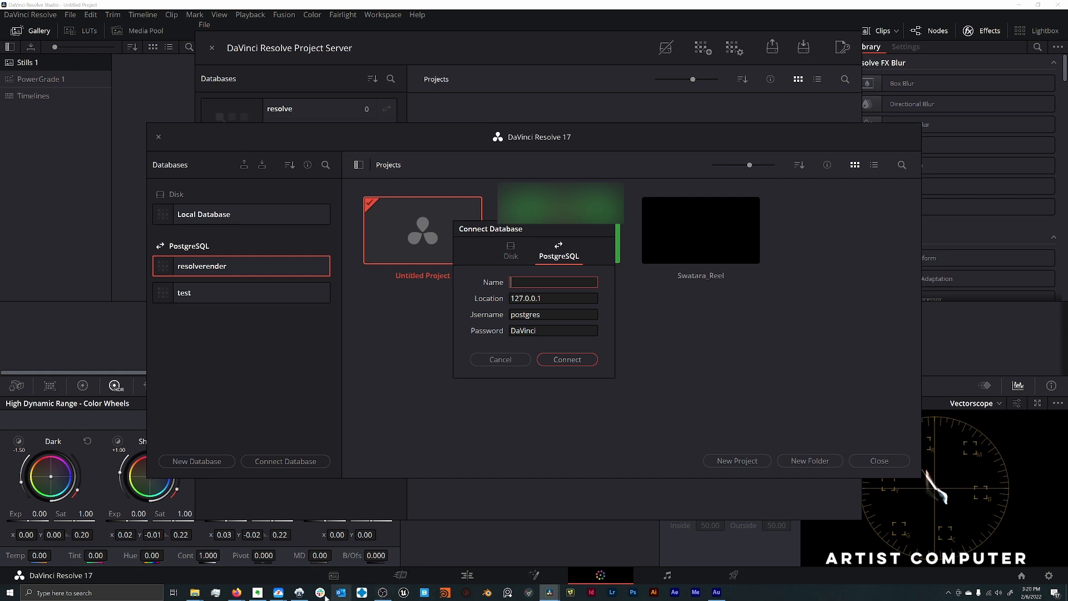
{"action": "left_click", "coordinate": [301, 593]}
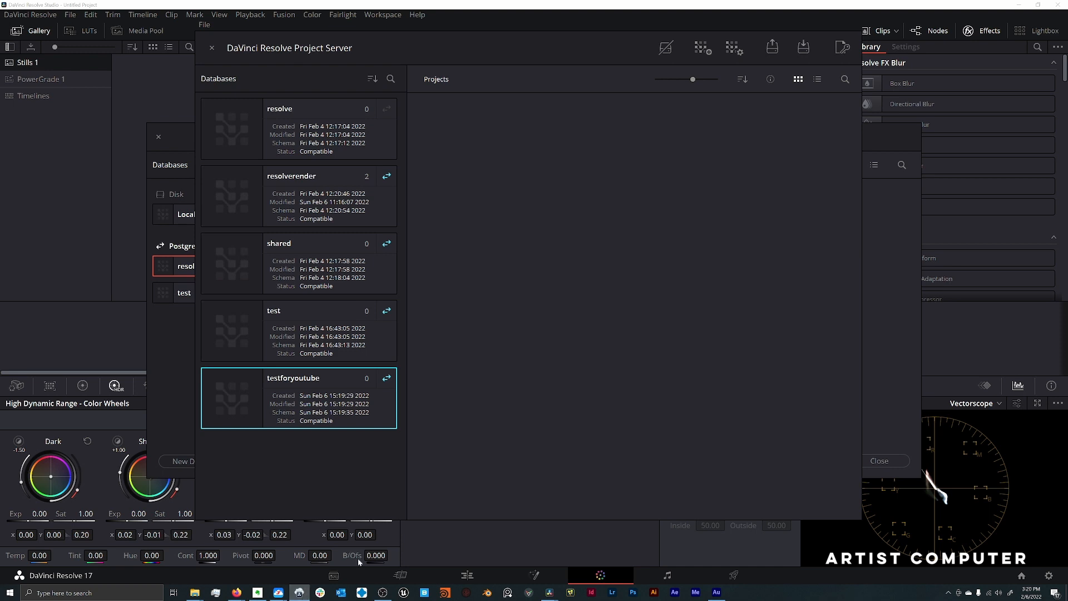
{"action": "left_click", "coordinate": [548, 593]}
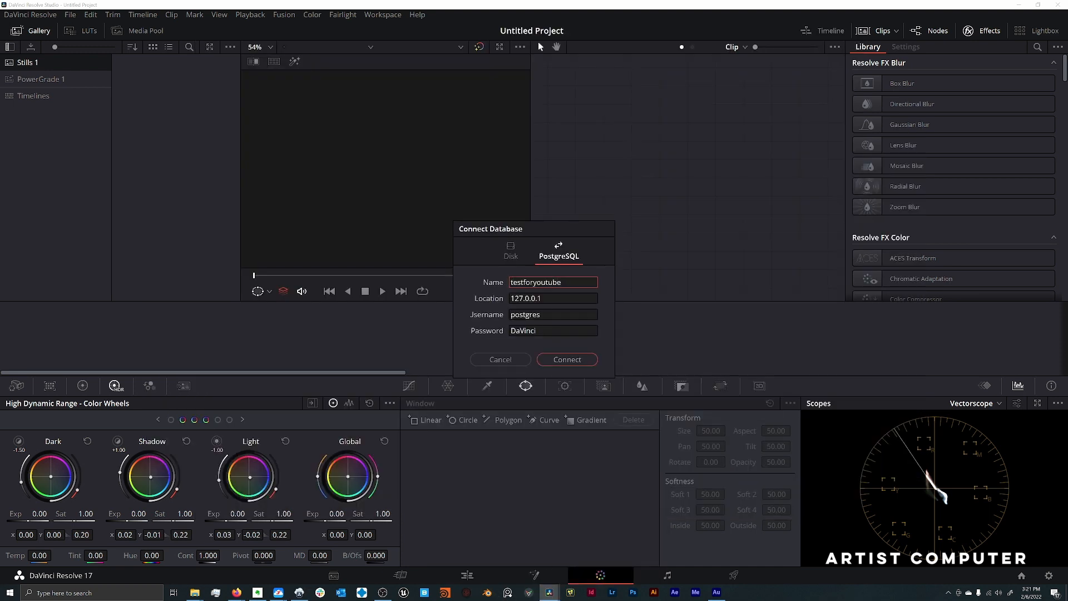
{"action": "key", "text": "Tab"}
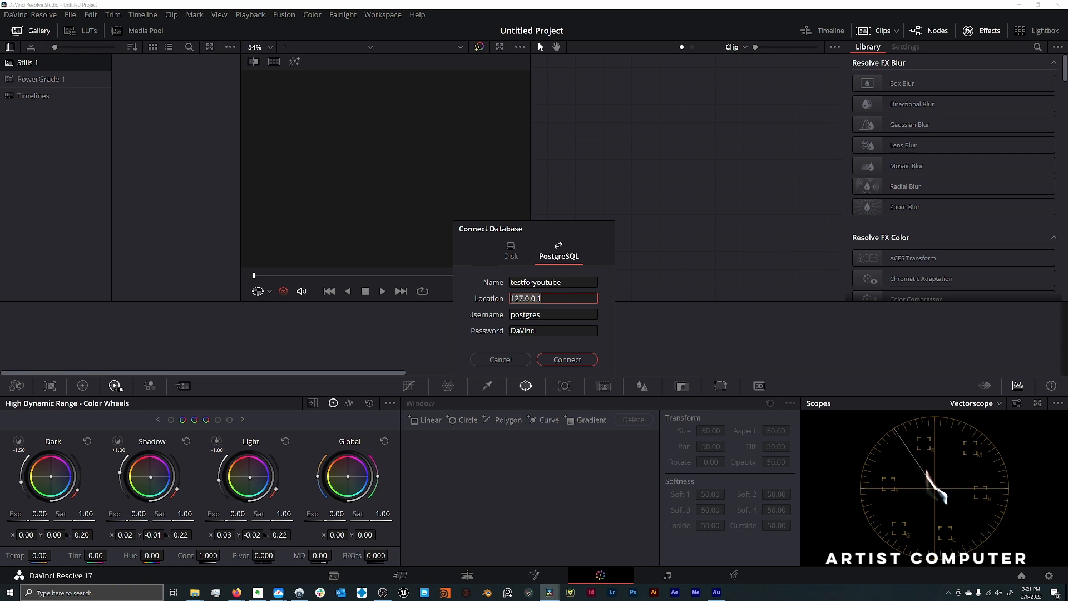
- Launch Command Prompt and run ipconfig to list the artist computer's network configuration
{"action": "key", "text": "super"}
{"action": "key", "text": "super"}
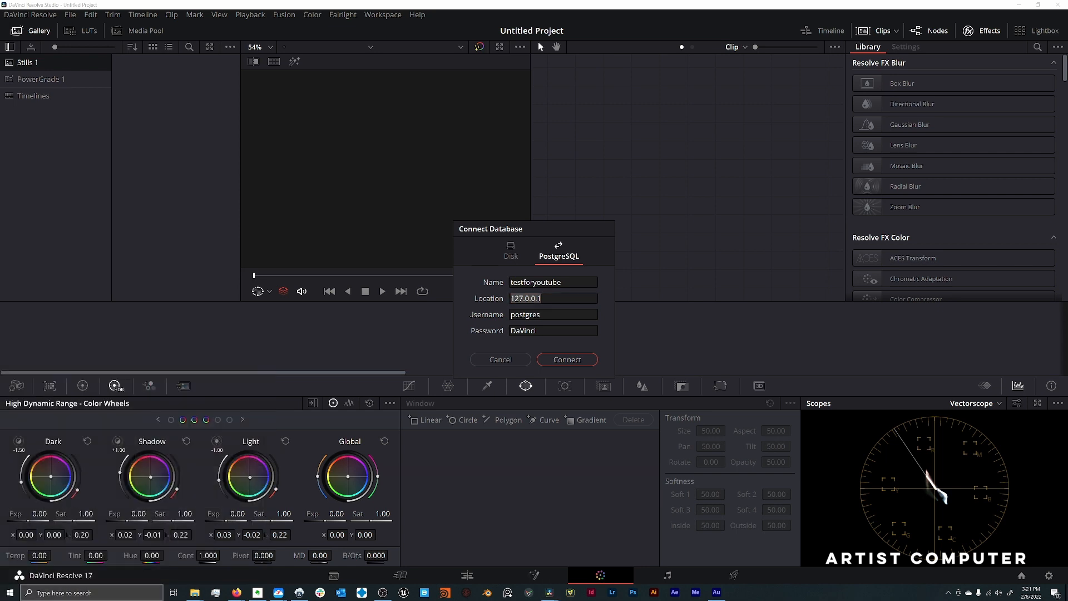
{"action": "left_click", "coordinate": [36, 594]}
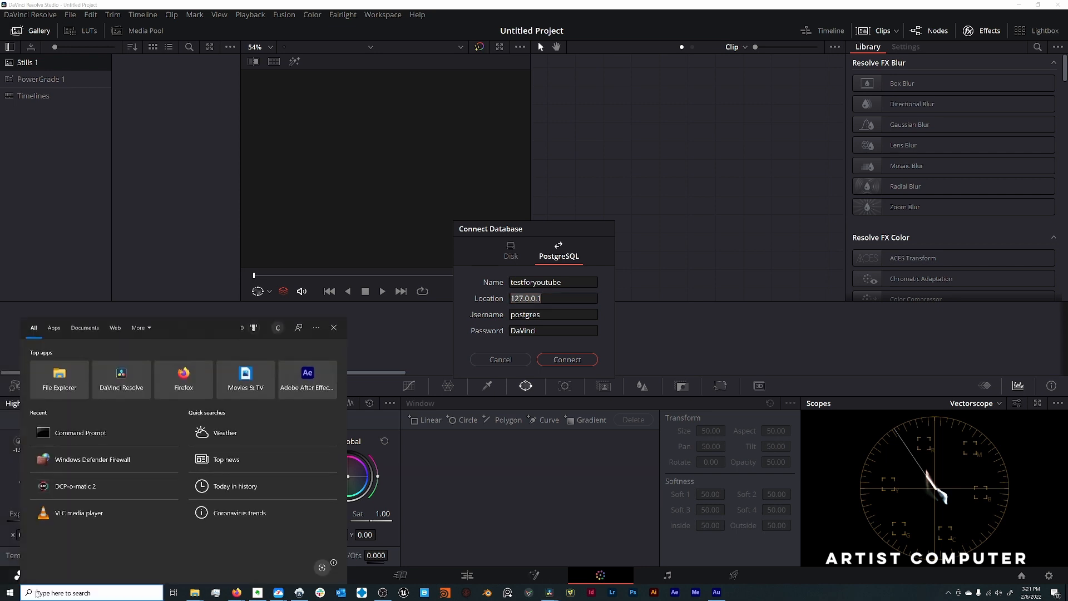
{"action": "type", "text": "command"}
{"action": "key", "text": "Return"}
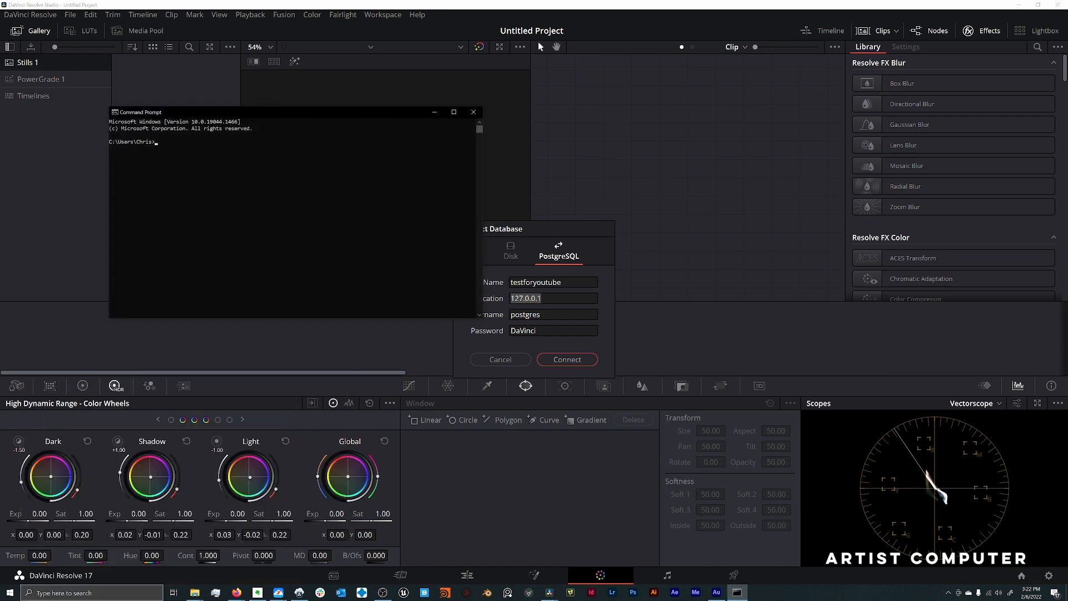
{"action": "type", "text": "ipco"}
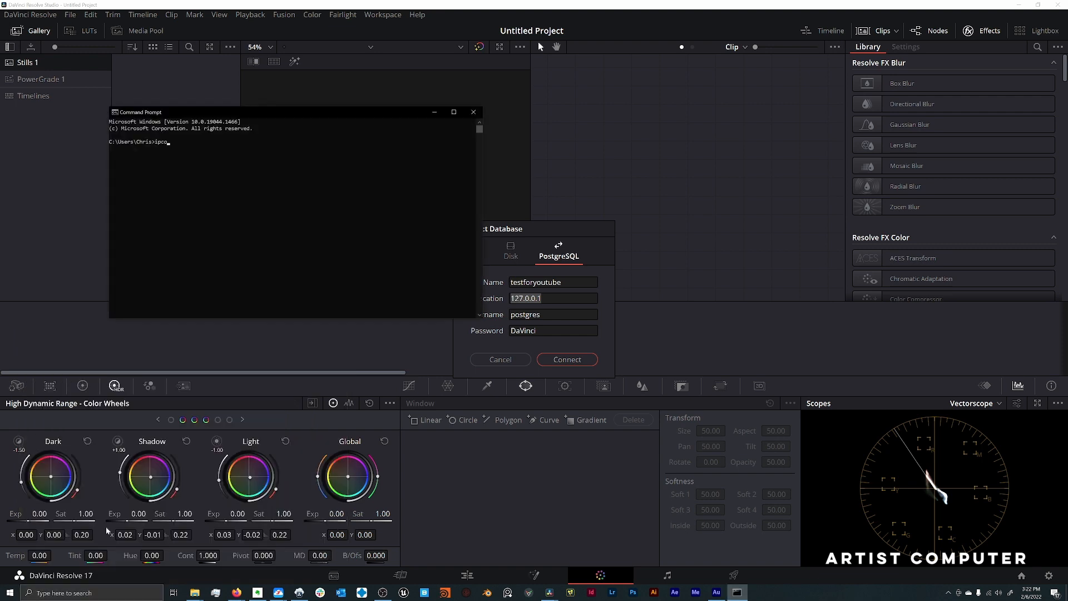
{"action": "type", "text": "nfig"}
{"action": "key", "text": "Return"}
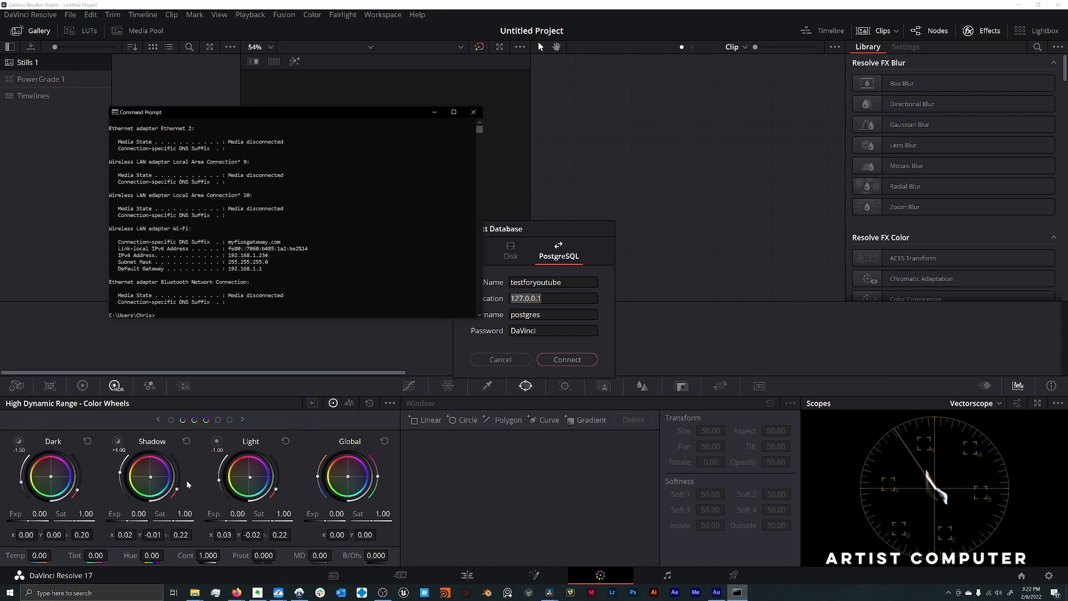
- Examine the Wi-Fi adapter's IPv4 address in the ipconfig output and close Command Prompt
{"action": "left_click_drag", "start_coordinate": [269, 253], "coordinate": [230, 257]}
{"action": "left_click", "coordinate": [290, 260]}
{"action": "left_click_drag", "start_coordinate": [269, 256], "coordinate": [230, 257]}
{"action": "left_click", "coordinate": [245, 255]}
{"action": "left_click", "coordinate": [239, 262]}
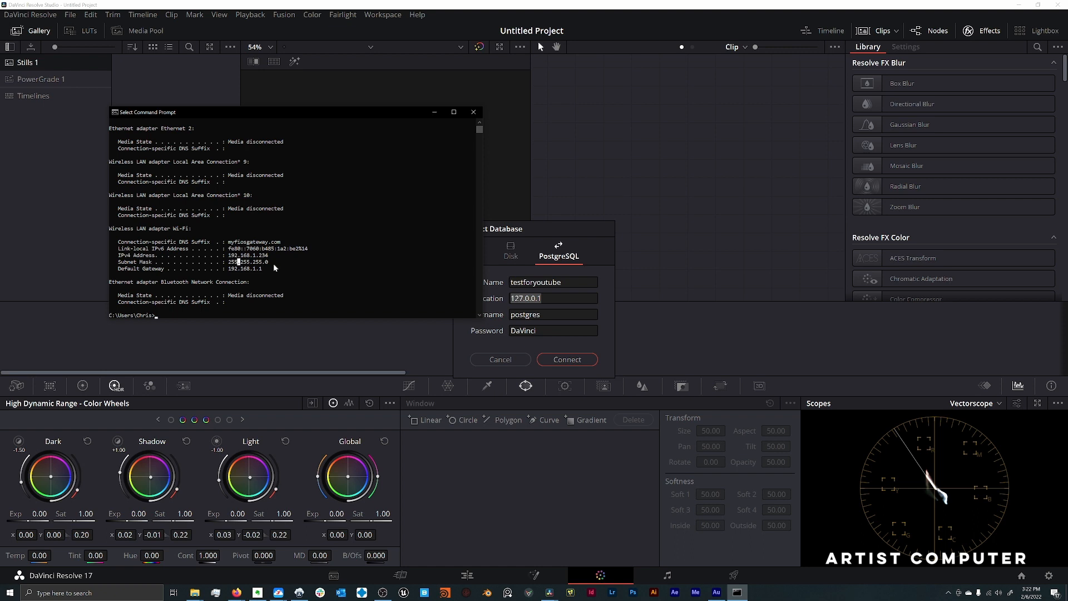
{"action": "left_click_drag", "start_coordinate": [266, 255], "coordinate": [224, 257]}
{"action": "left_click", "coordinate": [241, 262]}
{"action": "left_click", "coordinate": [472, 113]}
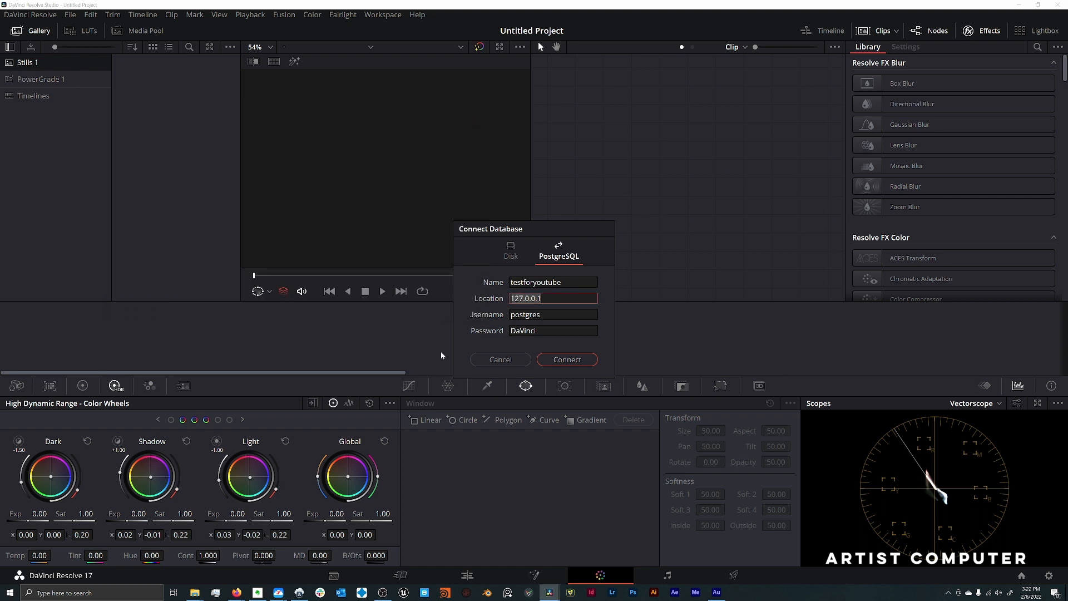
- Switch to DaVinci Resolve Project Server to check its network interface setting, and return to DaVinci Resolve's database connection dialog
{"action": "left_click", "coordinate": [298, 595]}
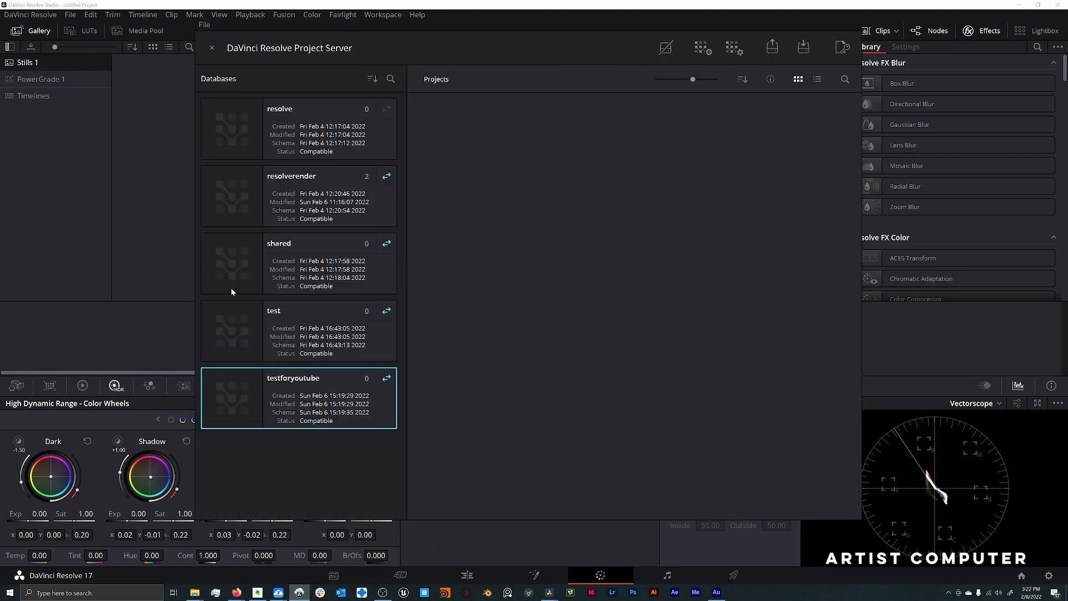
{"action": "left_click", "coordinate": [204, 25]}
{"action": "mouse_move", "coordinate": [210, 37]}
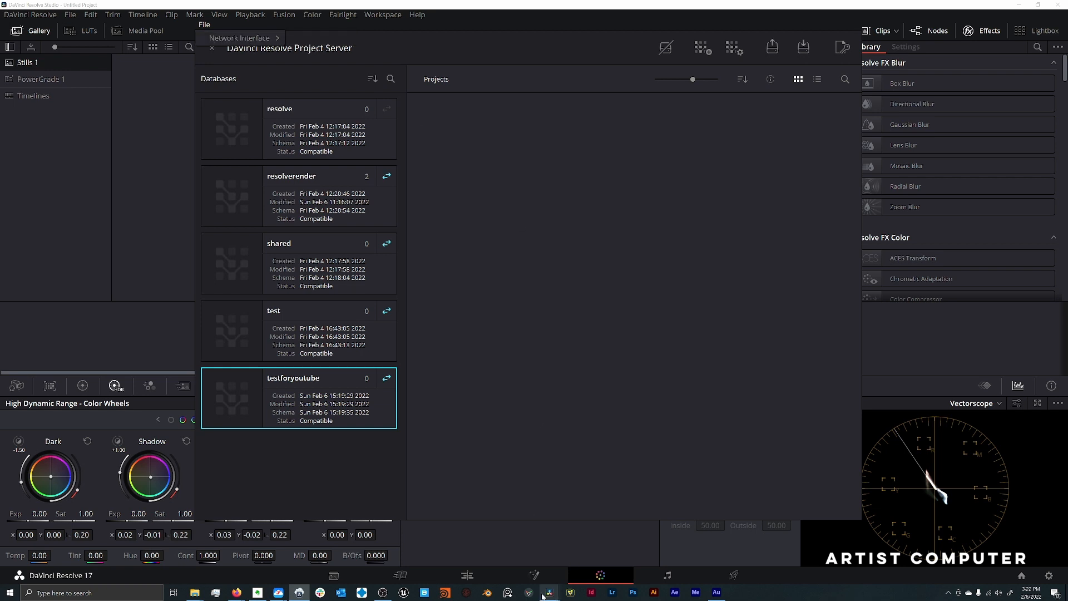
{"action": "mouse_move", "coordinate": [542, 594]}
{"action": "left_click", "coordinate": [567, 551]}
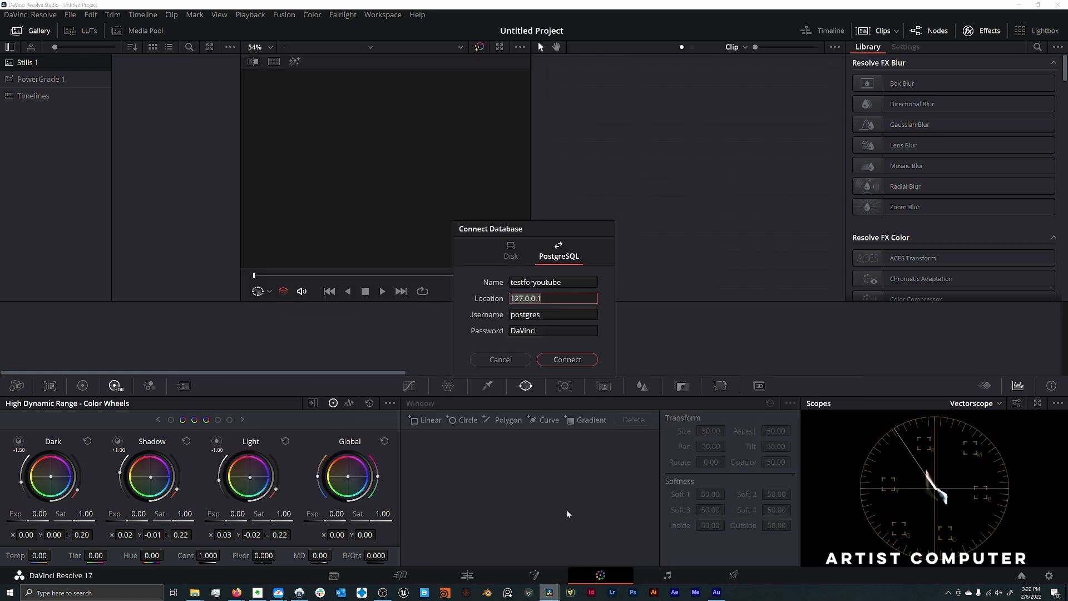
- Set the database location to 192.168.1.234, recheck the project server's network interface, and connect the testforyoutube database
{"action": "type", "text": "192."}
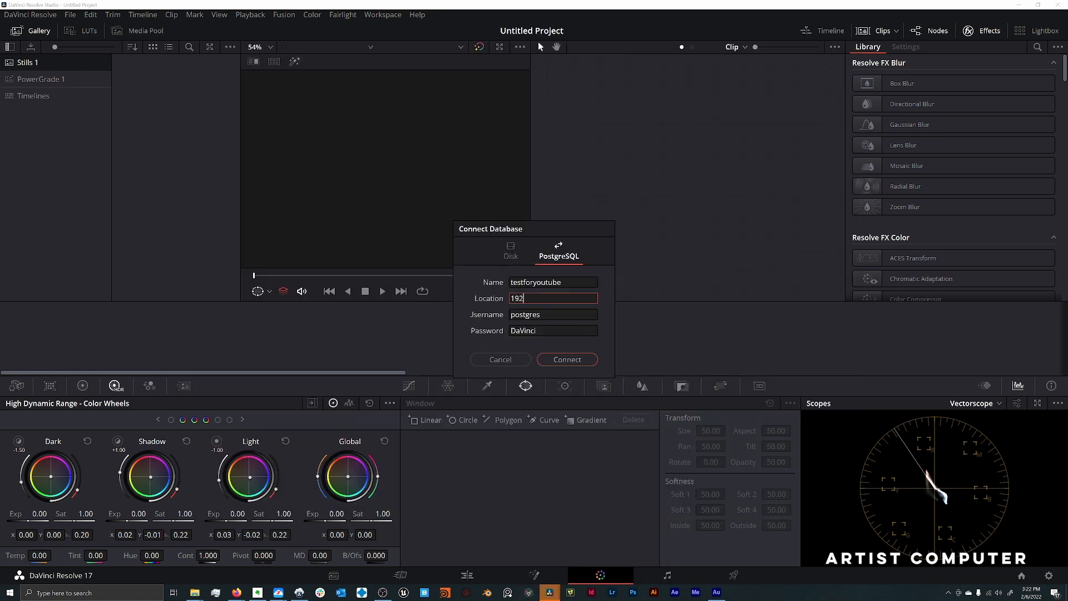
{"action": "type", "text": "68.1.234"}
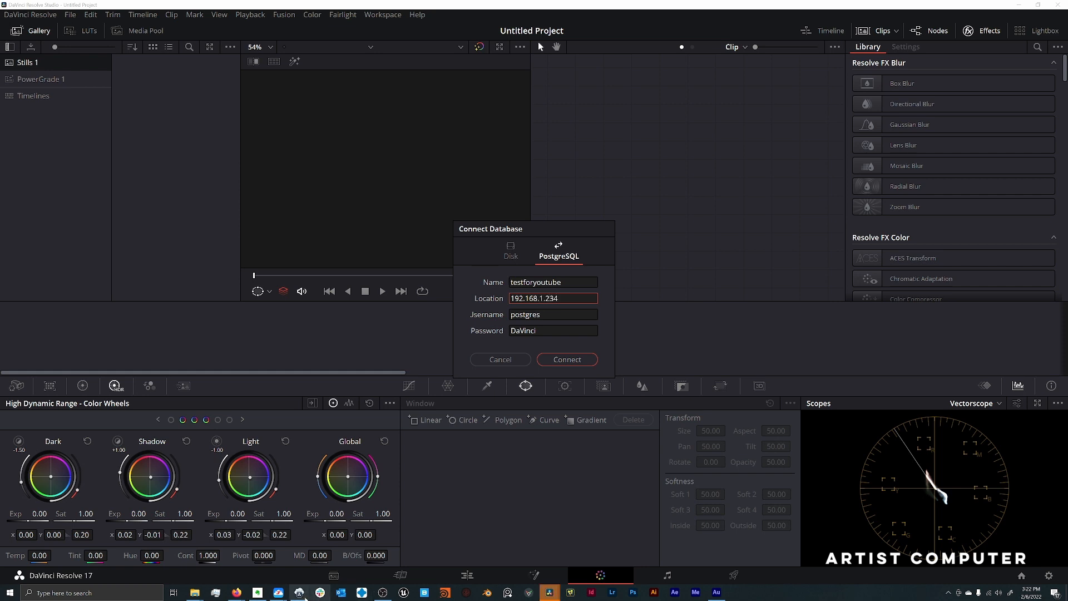
{"action": "key", "text": "Return"}
{"action": "left_click", "coordinate": [204, 26]}
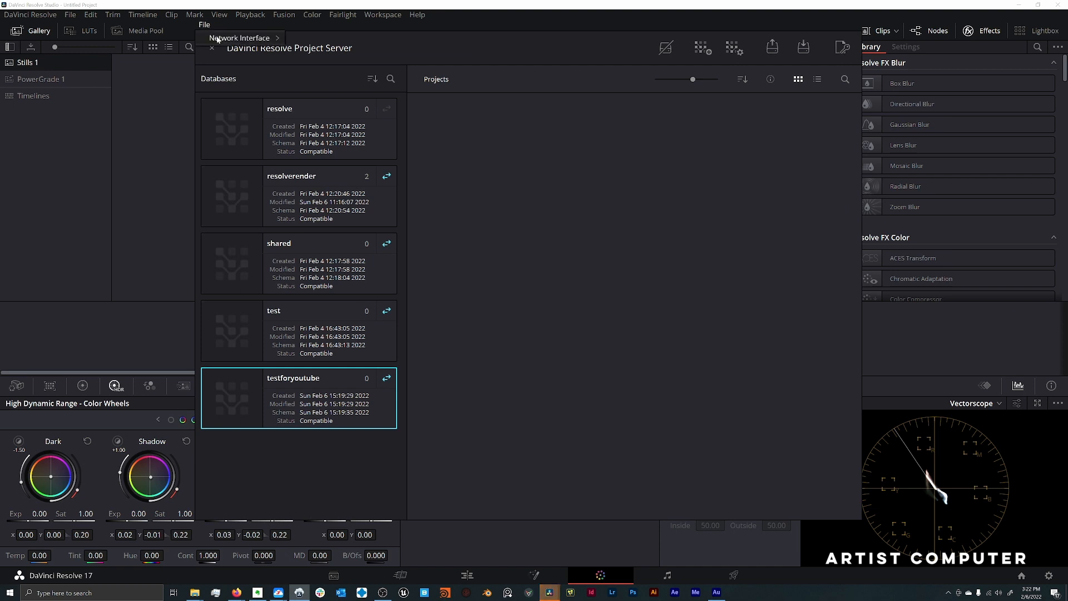
{"action": "mouse_move", "coordinate": [221, 39]}
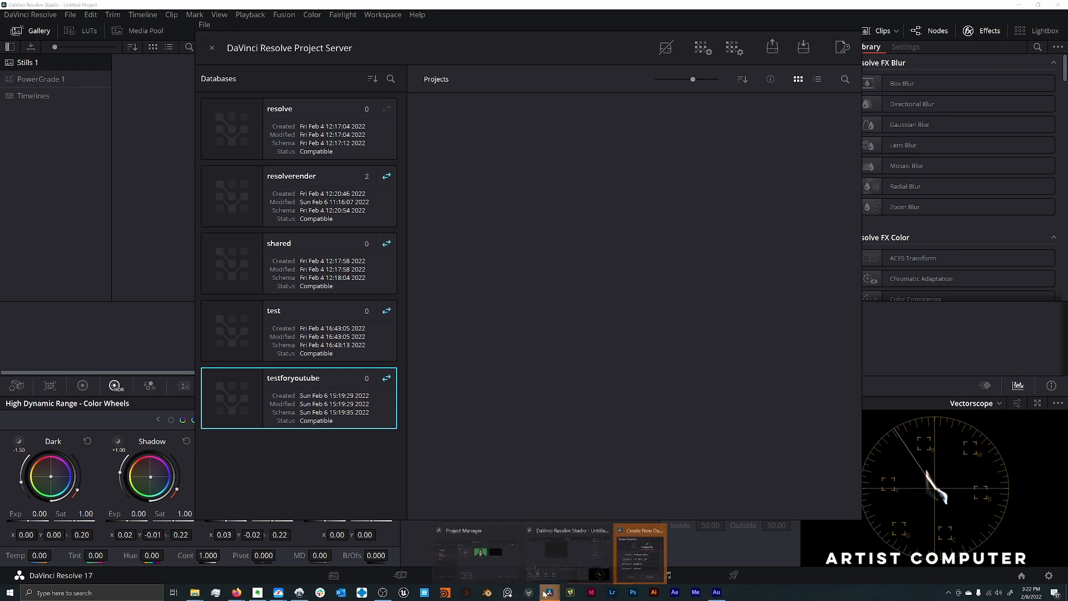
{"action": "mouse_move", "coordinate": [569, 593]}
{"action": "left_click", "coordinate": [575, 553]}
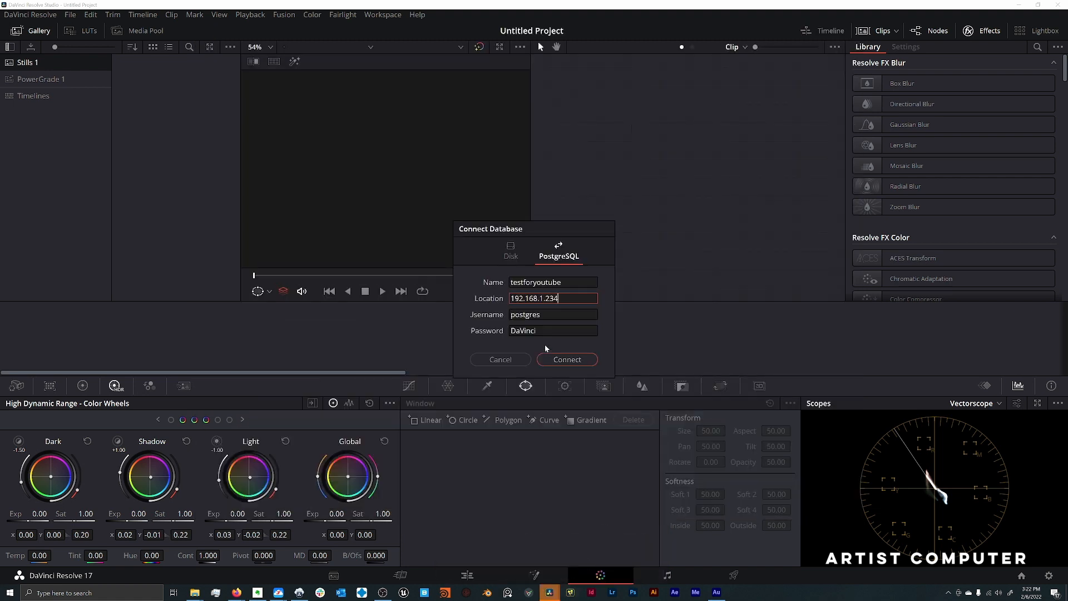
{"action": "left_click", "coordinate": [558, 359]}
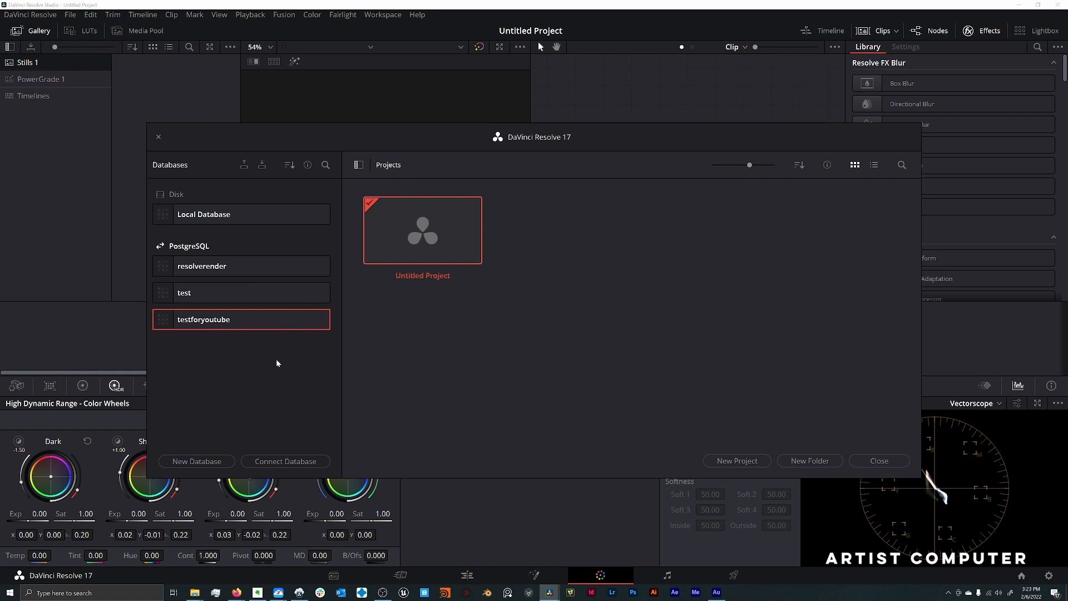
- Switch to DaVinci Resolve Project Server, look at the options for the testforyoutube database, dismiss them and return to the Project Manager
{"action": "left_click", "coordinate": [299, 592]}
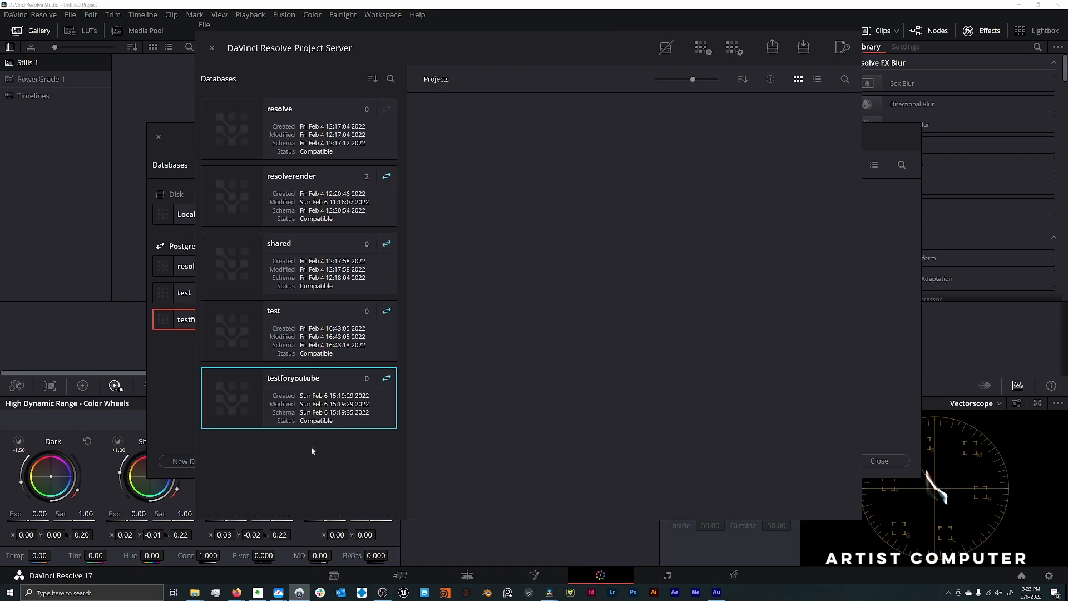
{"action": "right_click", "coordinate": [315, 412]}
{"action": "left_click", "coordinate": [465, 447]}
{"action": "left_click", "coordinate": [190, 377]}
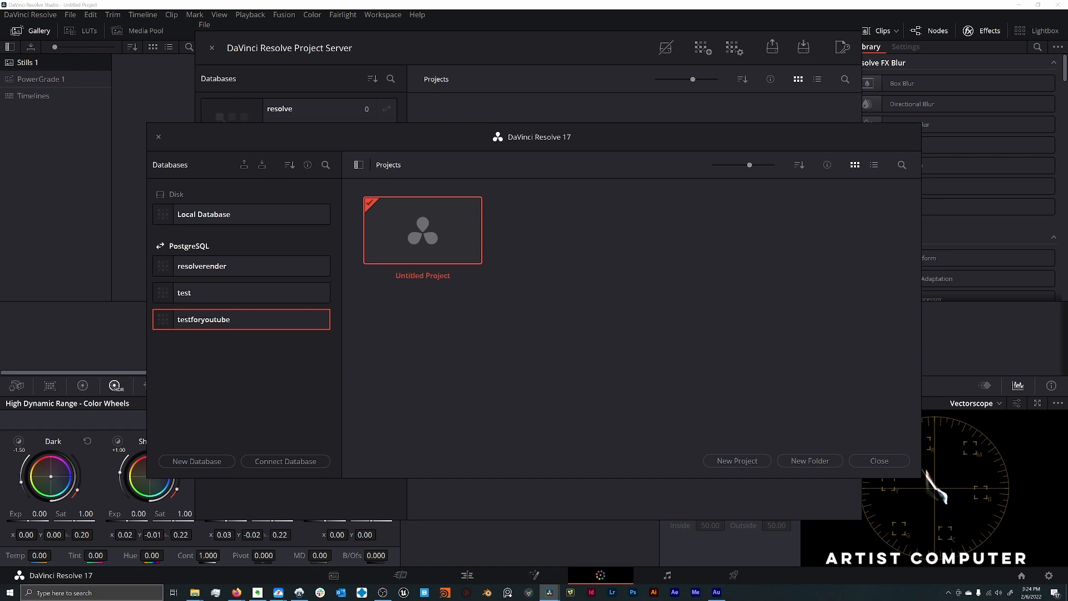
- Launch Notepad as administrator
{"action": "left_click", "coordinate": [92, 592]}
{"action": "type", "text": "notepad"}
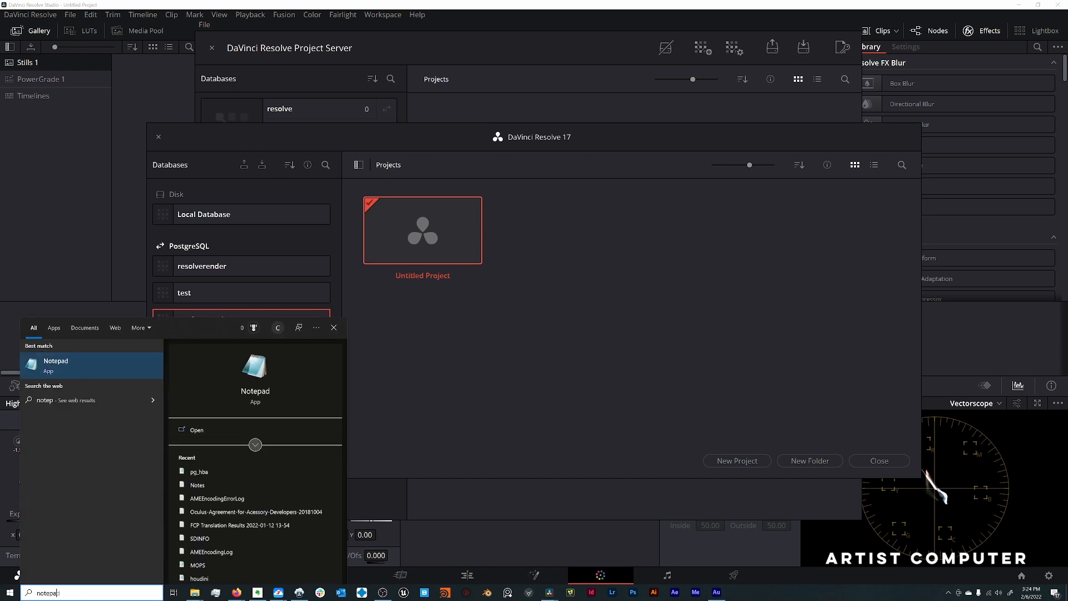
{"action": "right_click", "coordinate": [78, 365]}
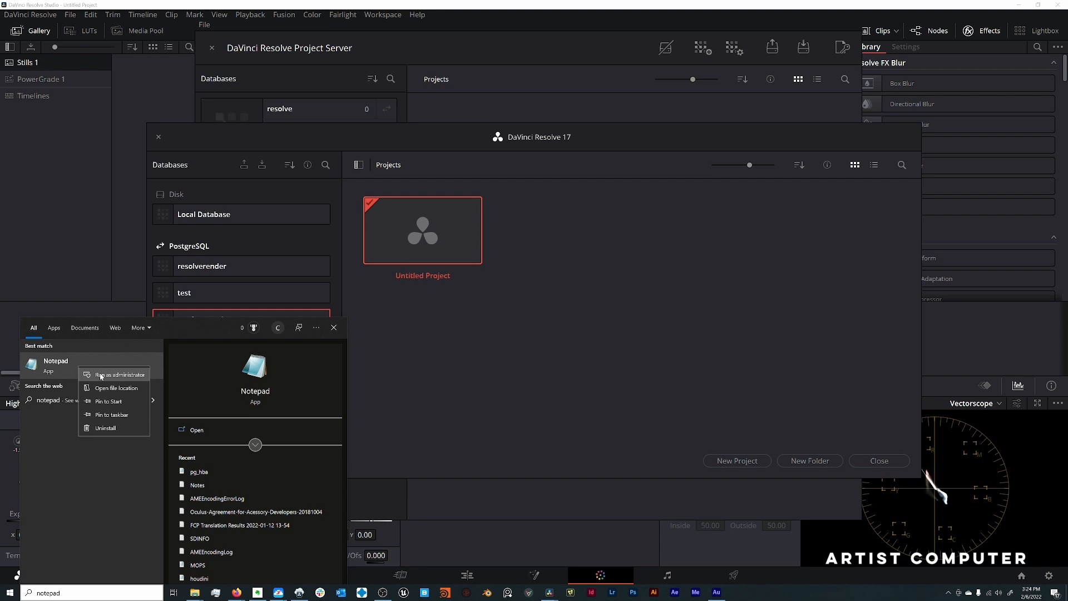
{"action": "left_click", "coordinate": [101, 376]}
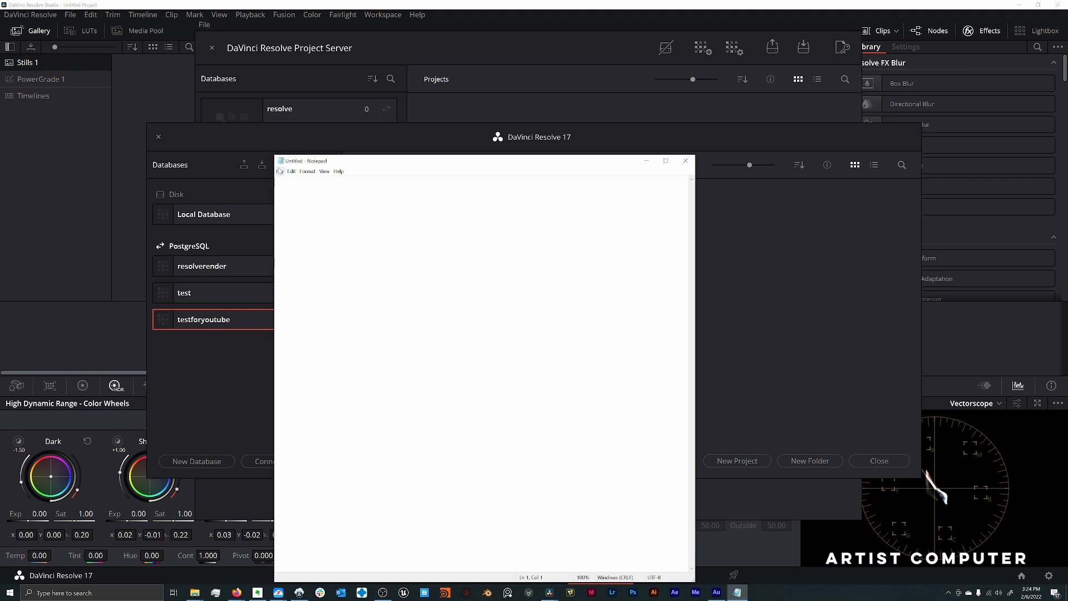
- Browse for a file to open in the PostgreSQL 9.5 data folder under Program Files on Local Disk (C:)
{"action": "left_click", "coordinate": [280, 171]}
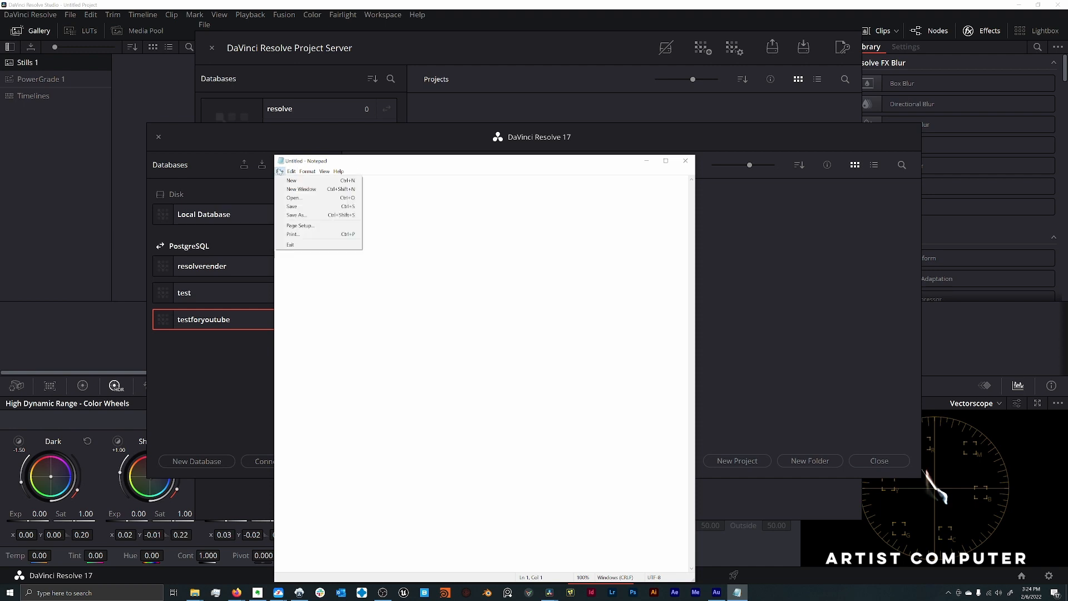
{"action": "left_click", "coordinate": [294, 197]}
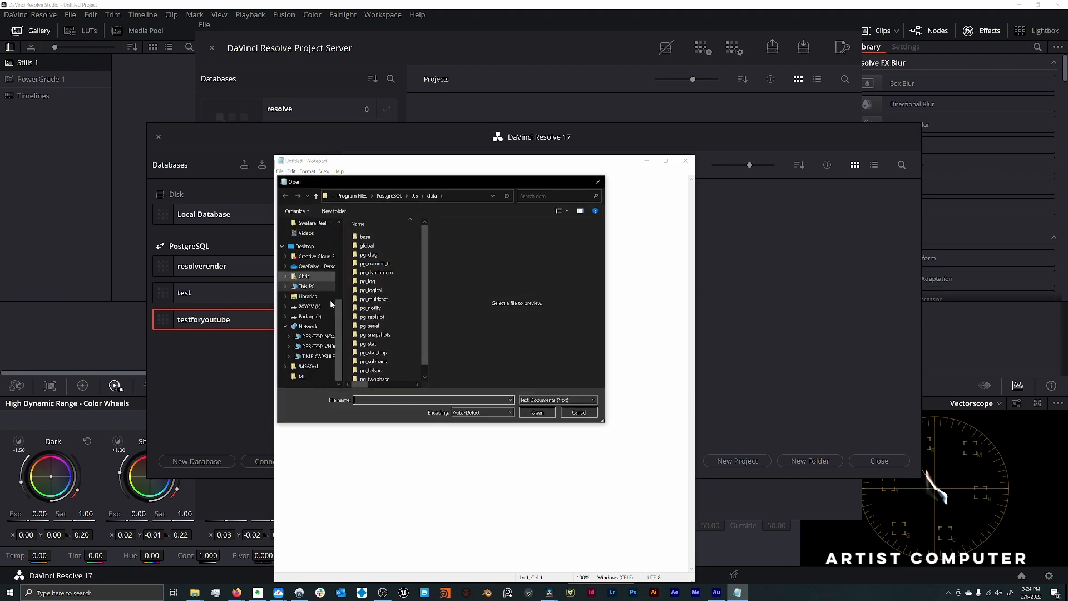
{"action": "scroll", "coordinate": [321, 303], "scroll_direction": "up", "scroll_amount": 3}
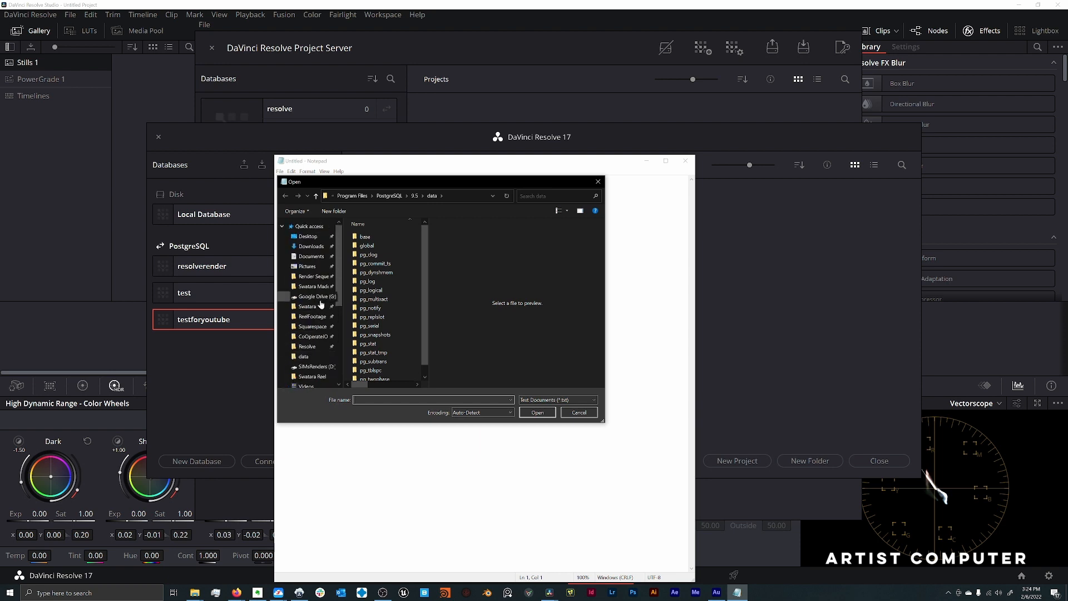
{"action": "scroll", "coordinate": [321, 303], "scroll_direction": "down", "scroll_amount": 3}
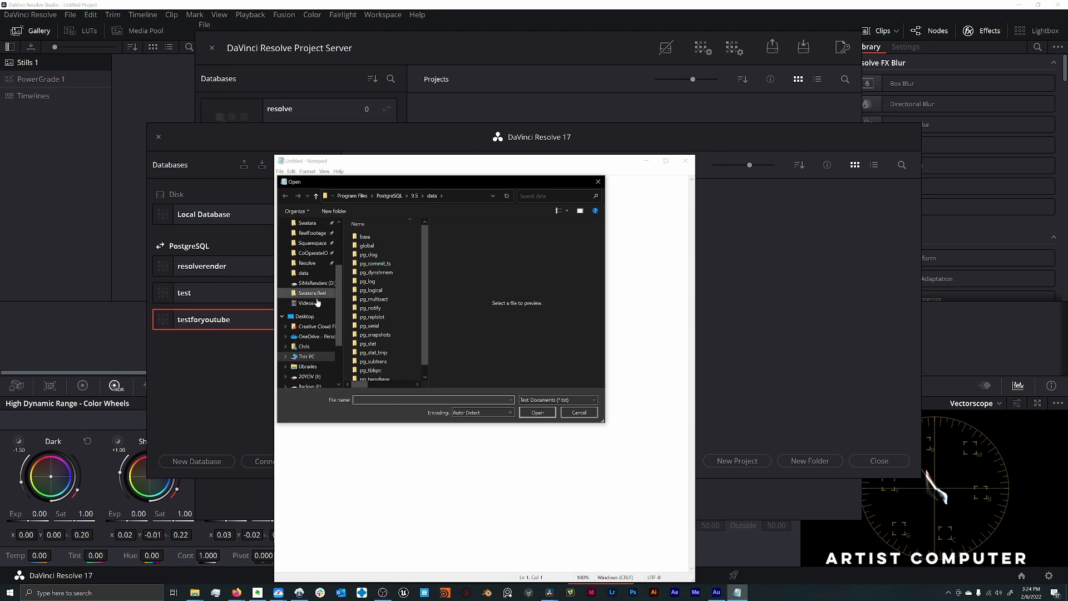
{"action": "scroll", "coordinate": [316, 298], "scroll_direction": "down", "scroll_amount": 2}
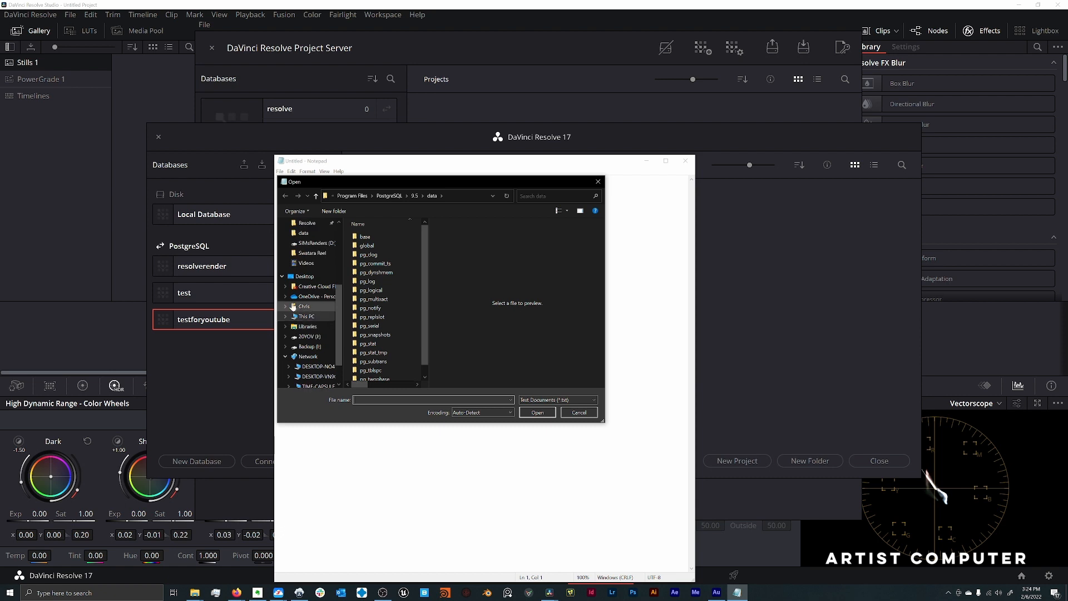
{"action": "left_click", "coordinate": [285, 316]}
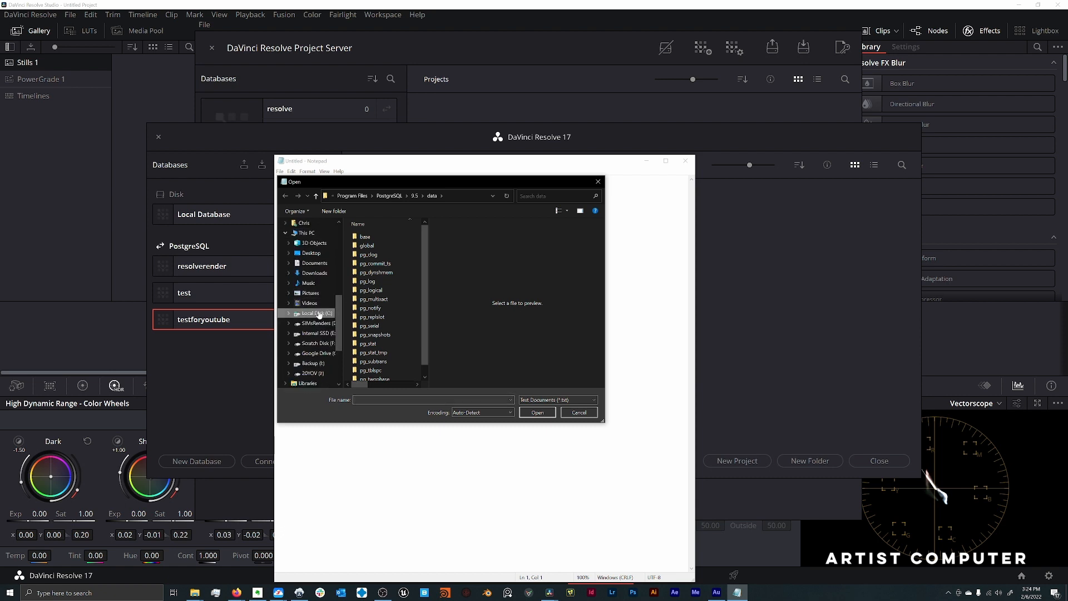
{"action": "left_click", "coordinate": [319, 314]}
{"action": "double_click", "coordinate": [399, 257]}
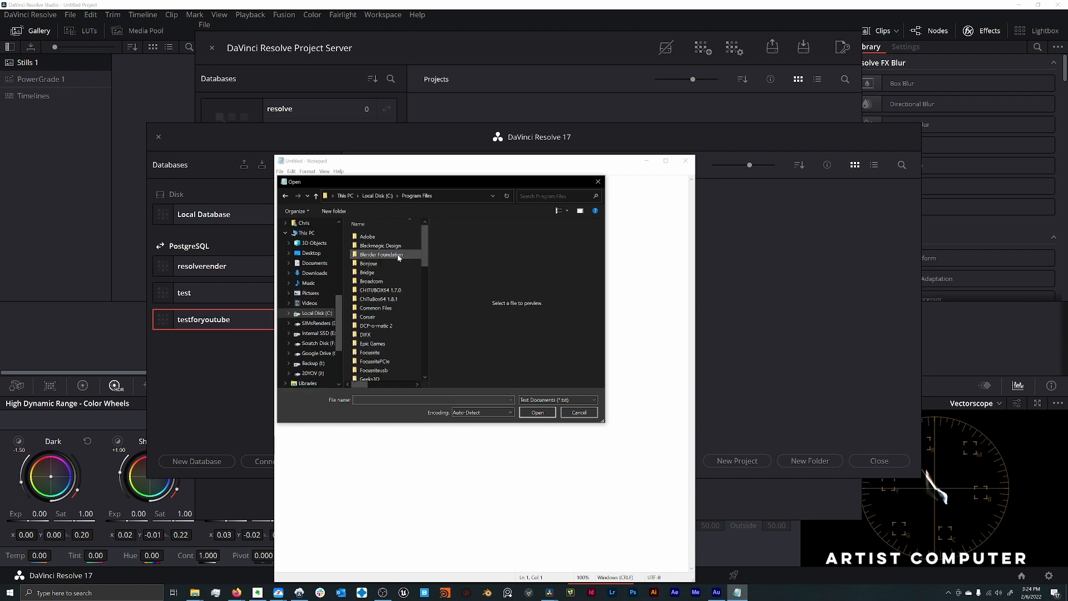
{"action": "left_click_drag", "start_coordinate": [424, 245], "coordinate": [429, 324]}
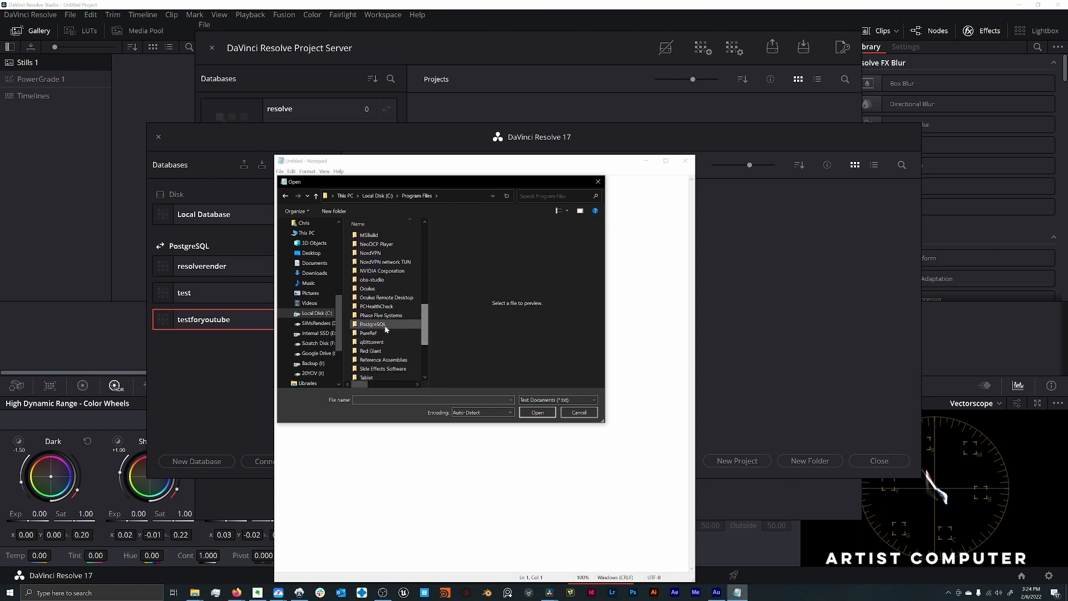
{"action": "left_click", "coordinate": [384, 326]}
{"action": "double_click", "coordinate": [384, 326]}
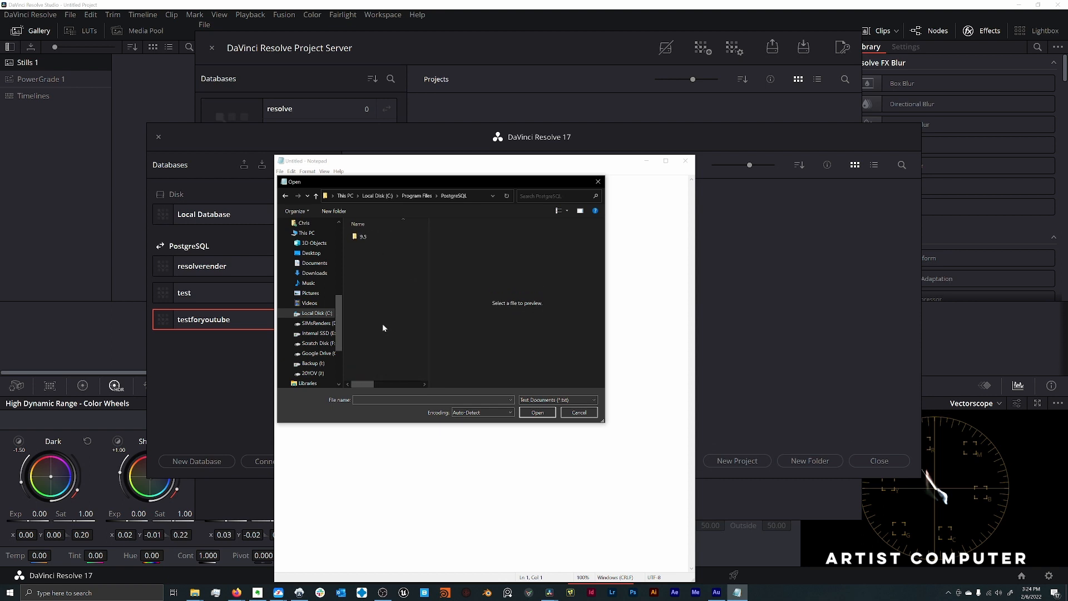
{"action": "double_click", "coordinate": [363, 237]}
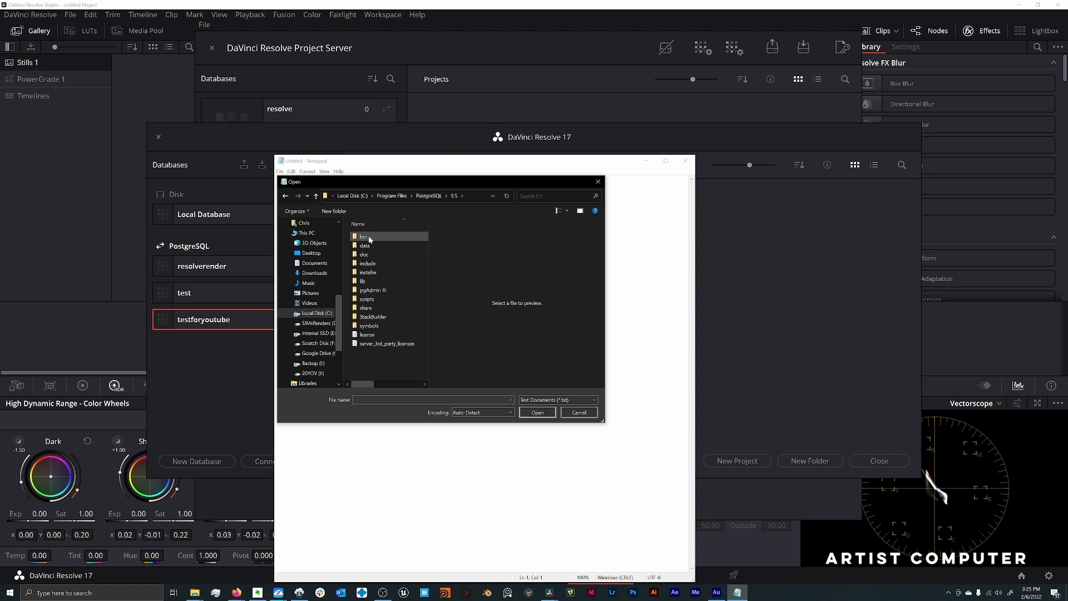
{"action": "double_click", "coordinate": [366, 246]}
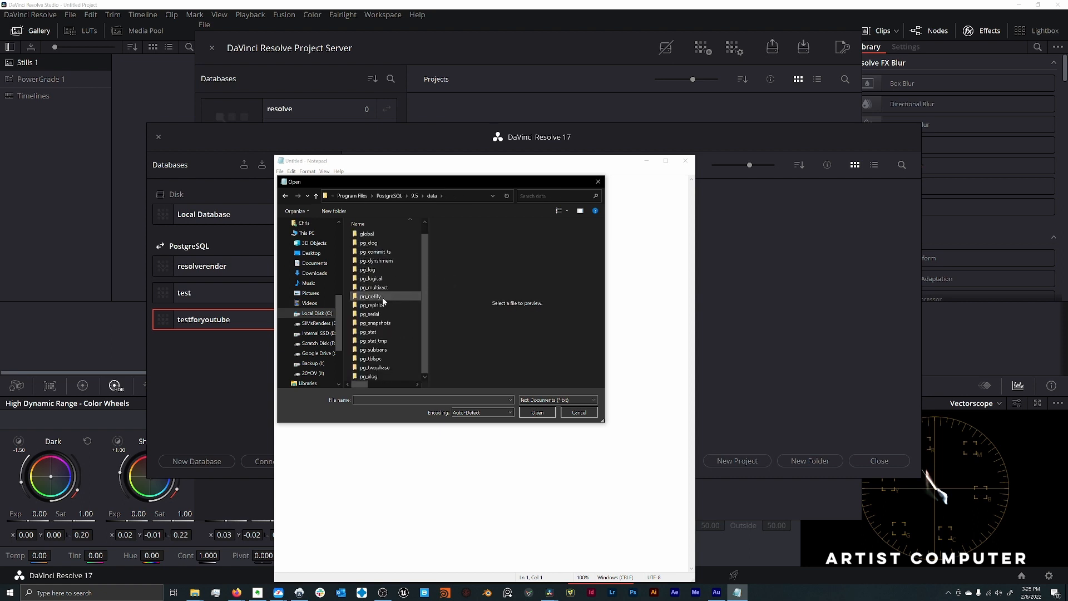
- Show all file types in the data folder and open the pg_hba configuration file
{"action": "scroll", "coordinate": [390, 348], "scroll_direction": "up", "scroll_amount": 1}
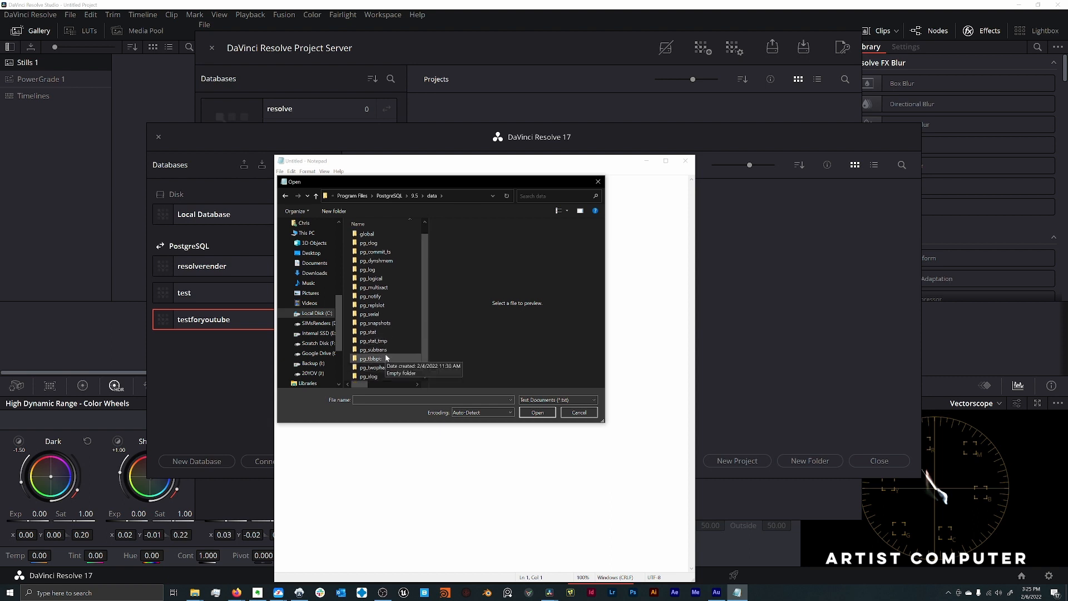
{"action": "scroll", "coordinate": [388, 348], "scroll_direction": "down", "scroll_amount": 1}
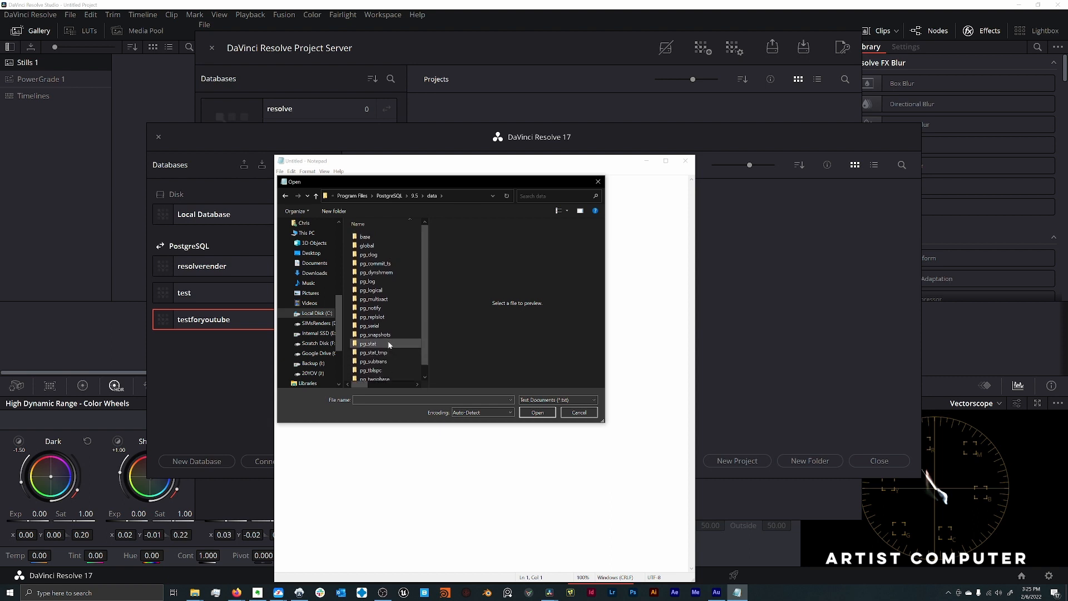
{"action": "left_click", "coordinate": [567, 399]}
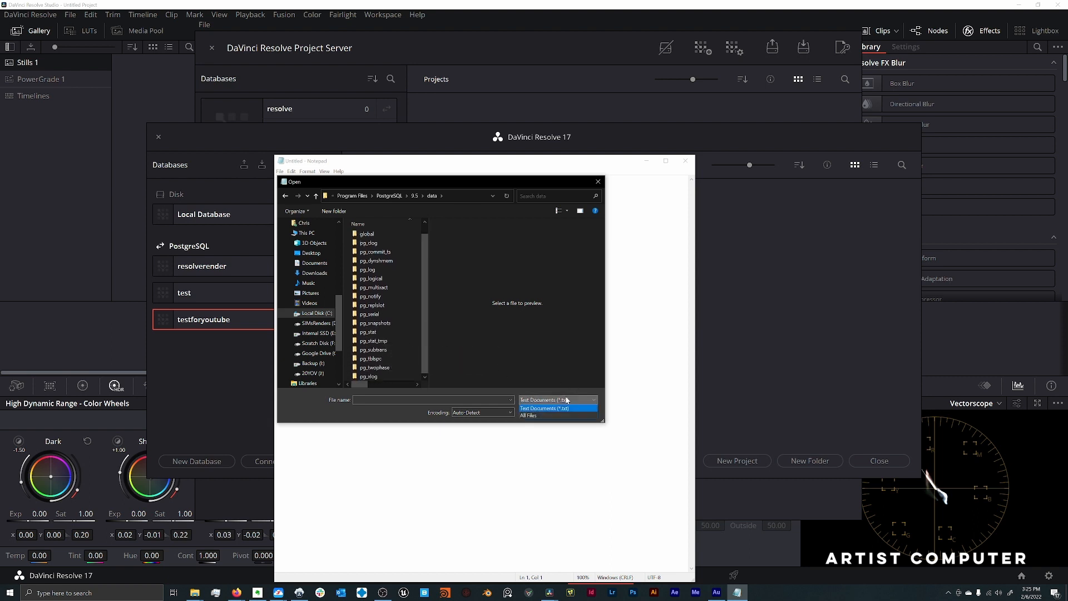
{"action": "left_click", "coordinate": [550, 415]}
{"action": "scroll", "coordinate": [387, 329], "scroll_direction": "down", "scroll_amount": 3}
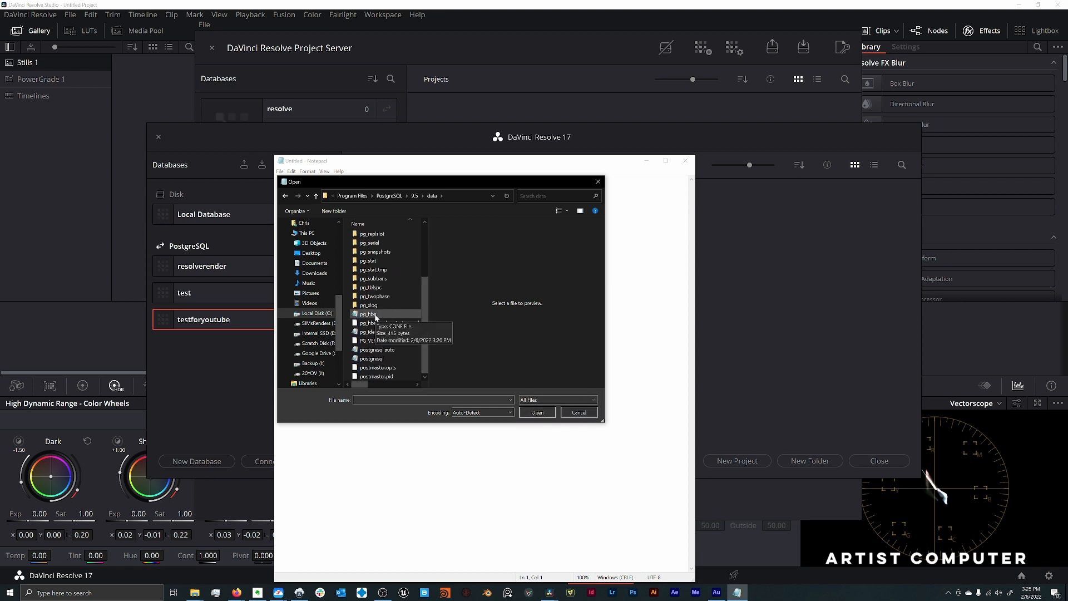
{"action": "double_click", "coordinate": [377, 315]}
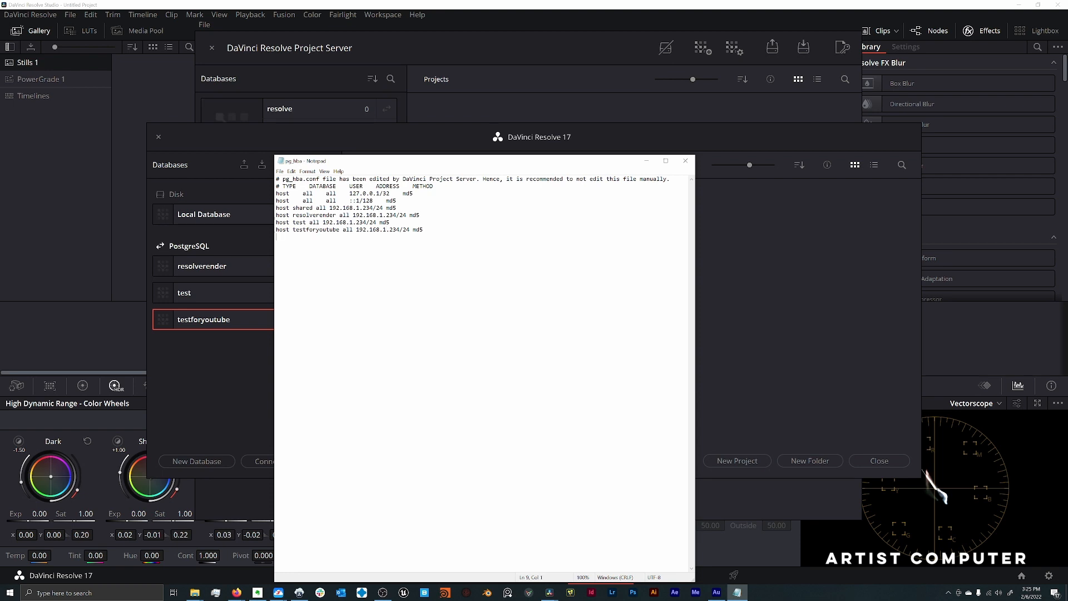
- Examine the testforyoutube host entry in pg_hba.conf, including its IP address
{"action": "left_click_drag", "start_coordinate": [425, 230], "coordinate": [276, 230]}
{"action": "left_click", "coordinate": [287, 230]}
{"action": "left_click_drag", "start_coordinate": [424, 230], "coordinate": [276, 230]}
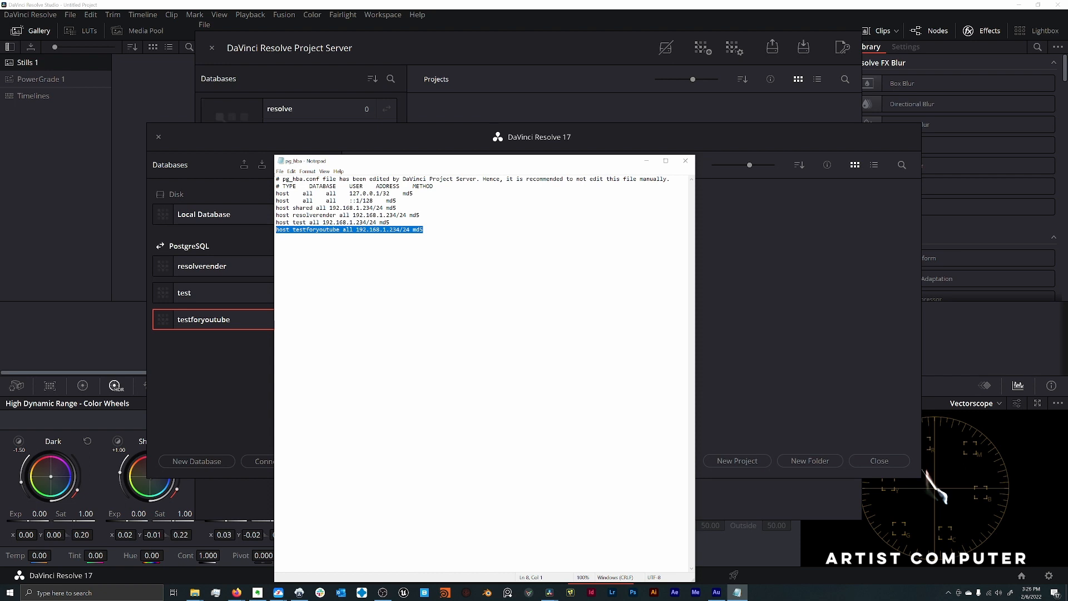
{"action": "left_click_drag", "start_coordinate": [357, 230], "coordinate": [400, 230]}
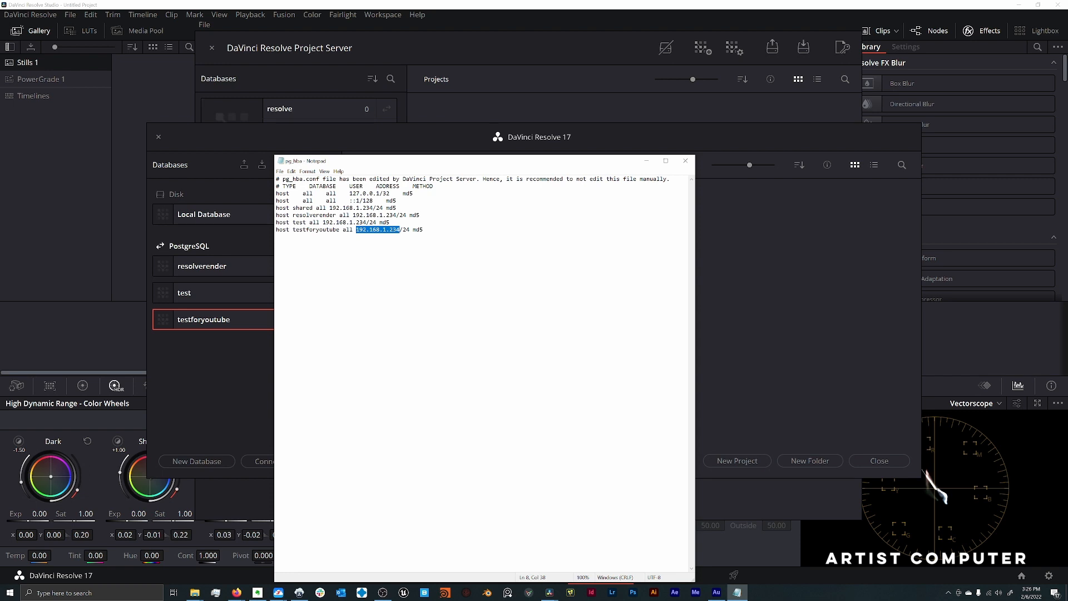
{"action": "left_click", "coordinate": [277, 237]}
{"action": "left_click_drag", "start_coordinate": [399, 230], "coordinate": [357, 230]}
{"action": "left_click_drag", "start_coordinate": [423, 230], "coordinate": [279, 230]}
{"action": "left_click", "coordinate": [280, 235]}
- Save the pg_hba file and close Notepad
{"action": "left_click", "coordinate": [280, 172]}
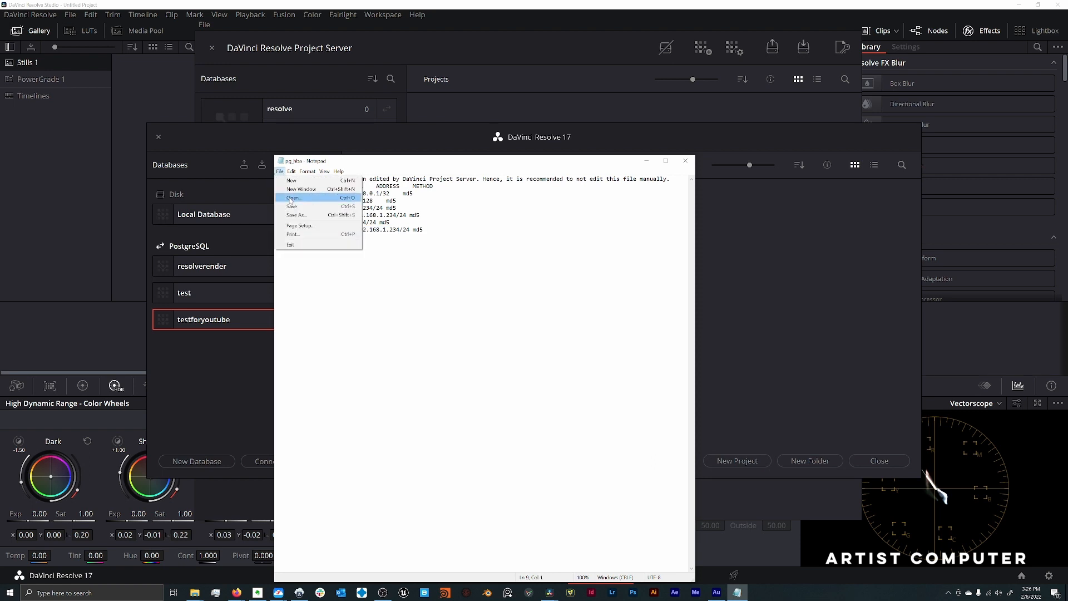
{"action": "left_click", "coordinate": [290, 207]}
{"action": "left_click", "coordinate": [686, 161]}
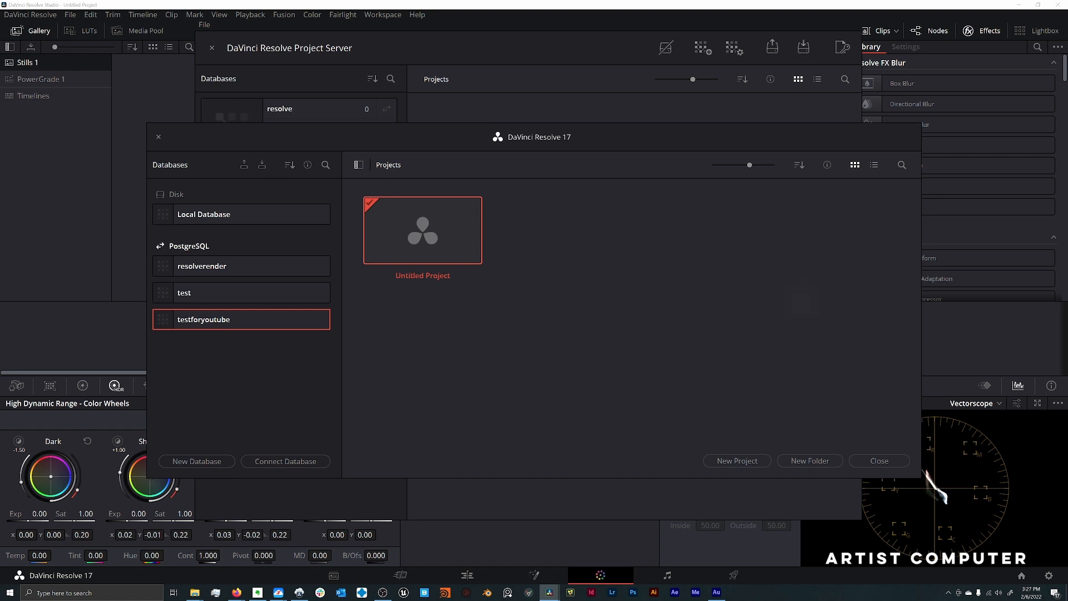
- Switch to DaVinci Resolve Project Server and check which network interface address is selected
{"action": "left_click", "coordinate": [299, 593]}
{"action": "left_click", "coordinate": [204, 25]}
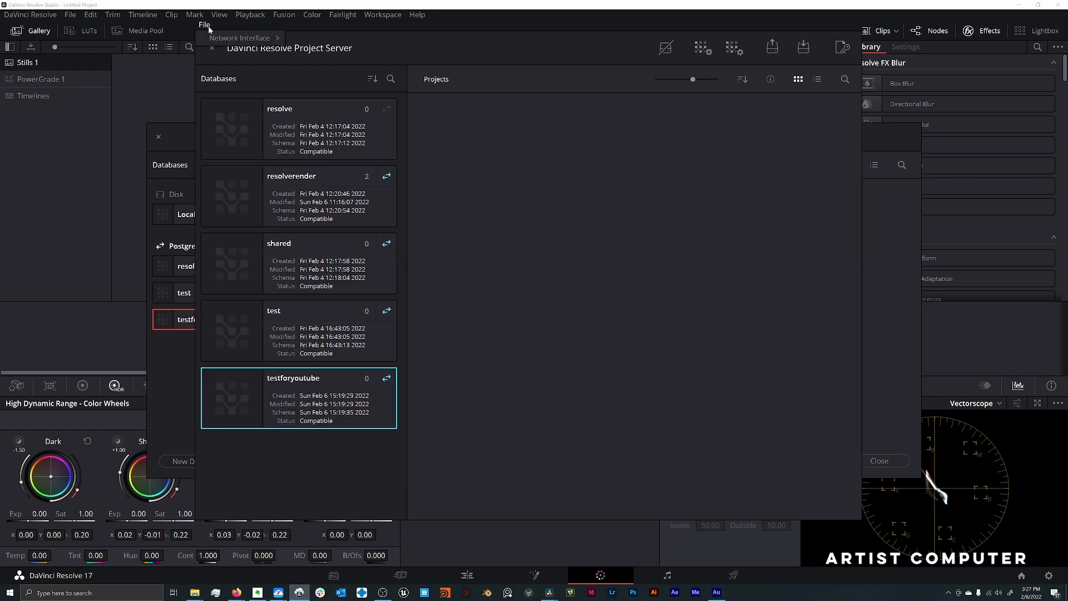
{"action": "mouse_move", "coordinate": [288, 37]}
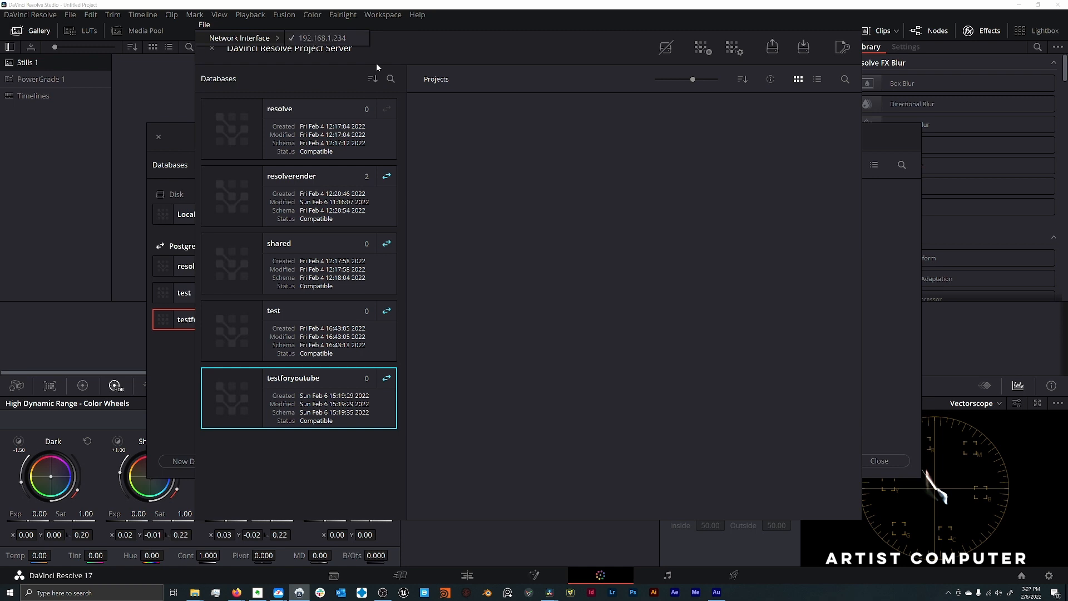
{"action": "left_click", "coordinate": [629, 261]}
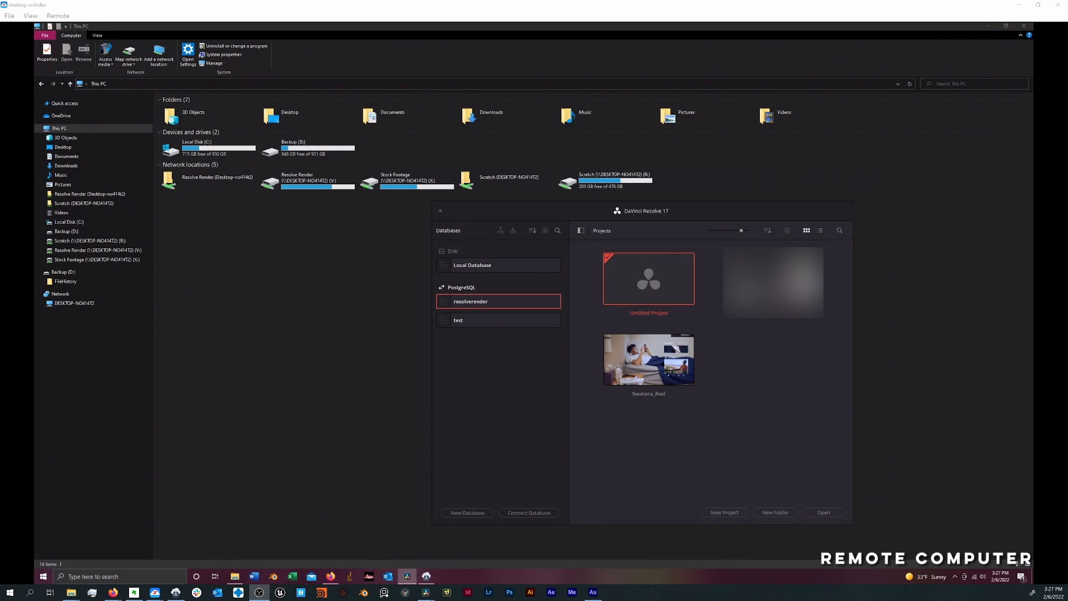
- In the remote computer's Project Manager, start connecting a PostgreSQL database and name it testforyoutube
{"action": "left_click", "coordinate": [472, 431]}
{"action": "left_click_drag", "start_coordinate": [586, 205], "coordinate": [421, 143]}
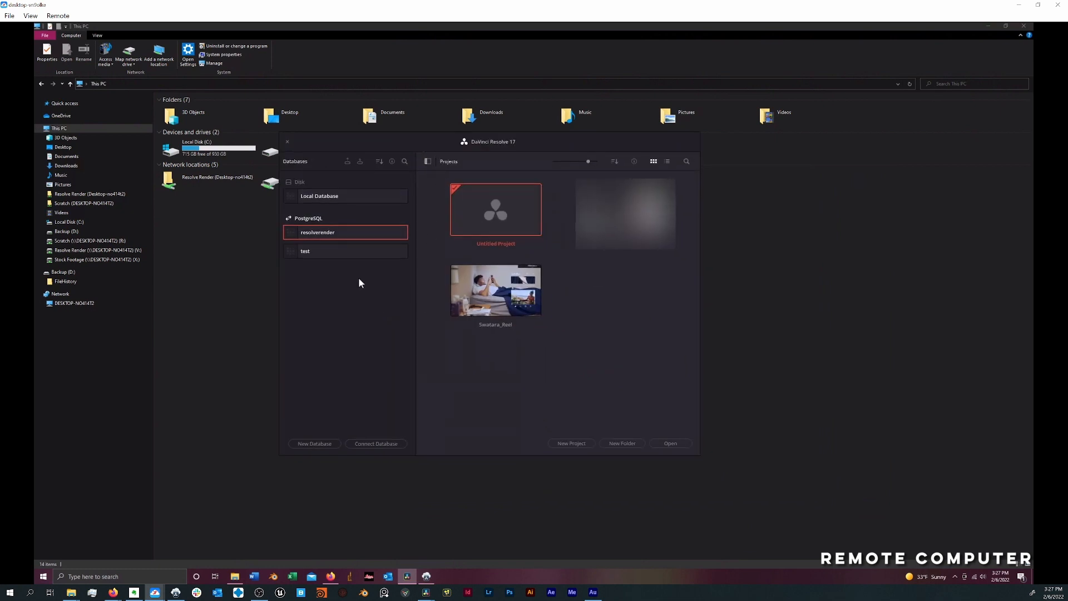
{"action": "left_click", "coordinate": [376, 444]}
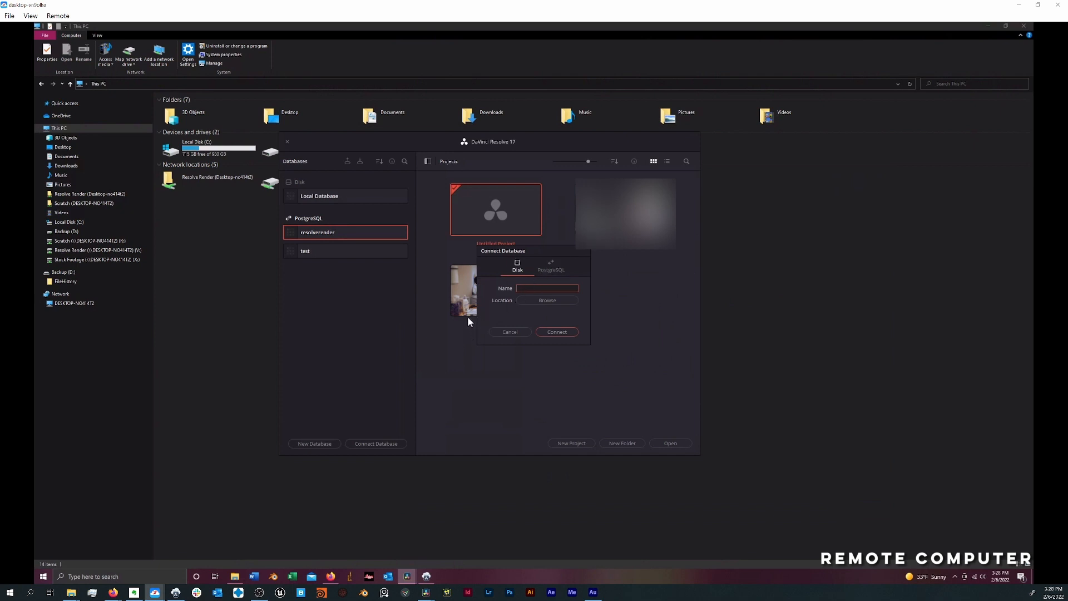
{"action": "left_click", "coordinate": [554, 268]}
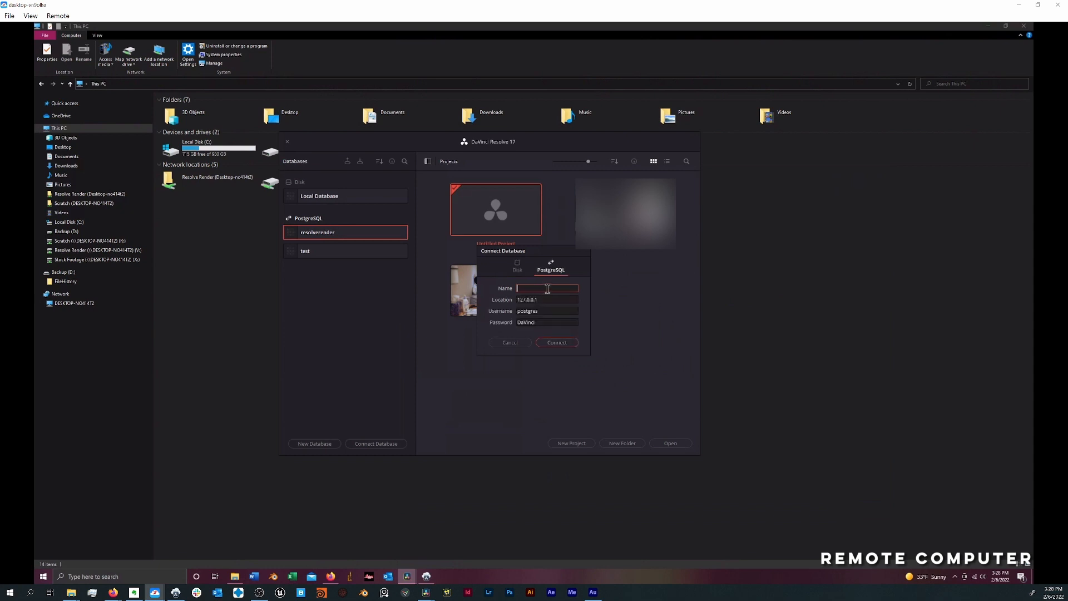
{"action": "type", "text": "testfcryoutube"}
{"action": "key", "text": "Tab"}
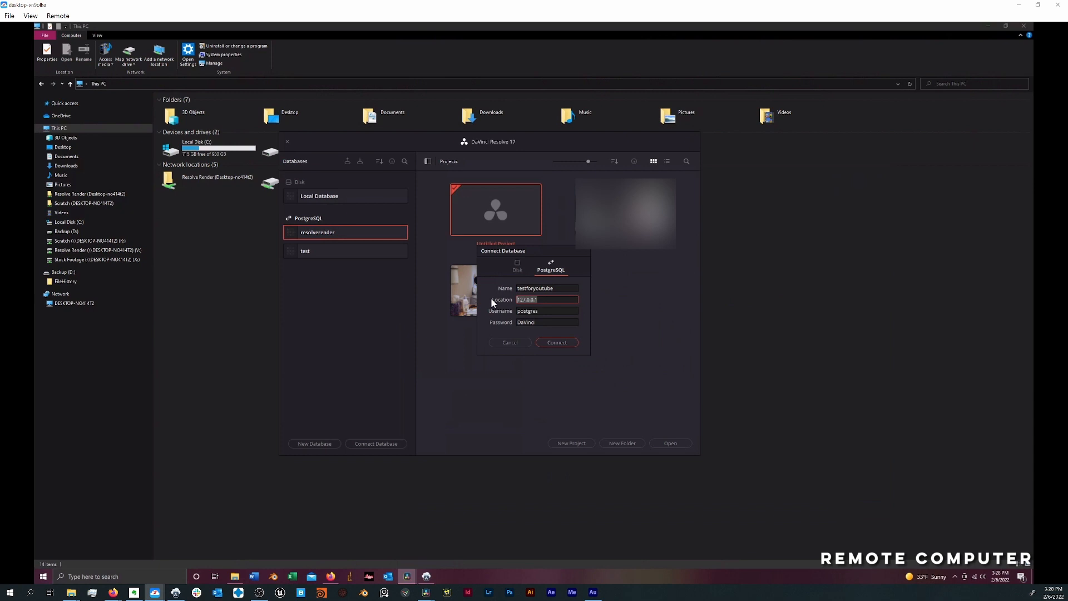
- Set the database location to 192.168.1.234 and connect the database on the remote computer
{"action": "type", "text": "192.168.1.234"}
{"action": "left_click", "coordinate": [549, 345]}
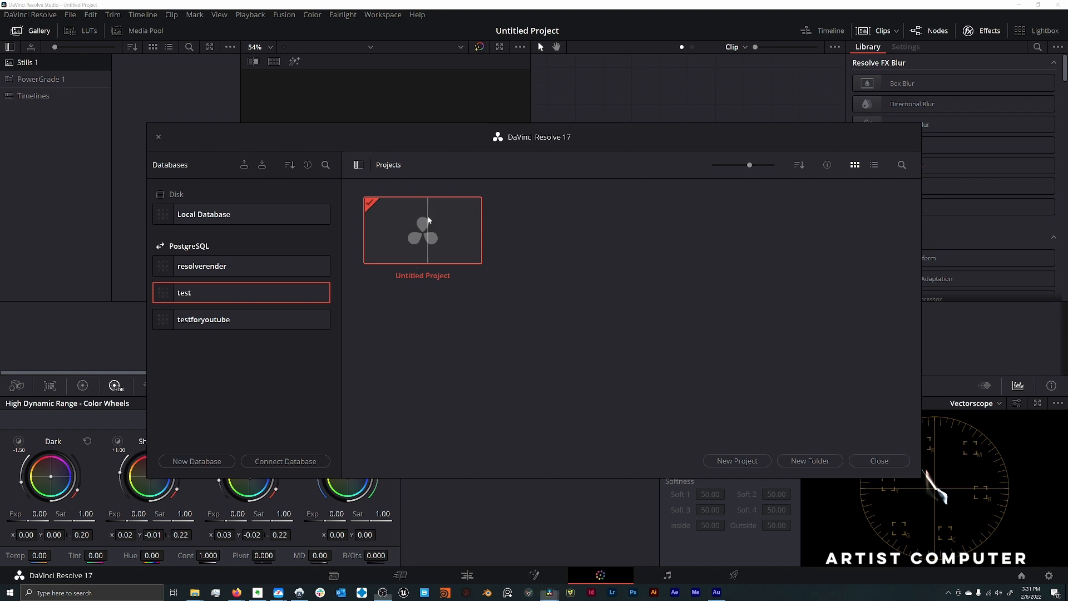
- On the artist computer, look at the project options for Untitled Project, dismiss them and open the project
{"action": "right_click", "coordinate": [427, 218]}
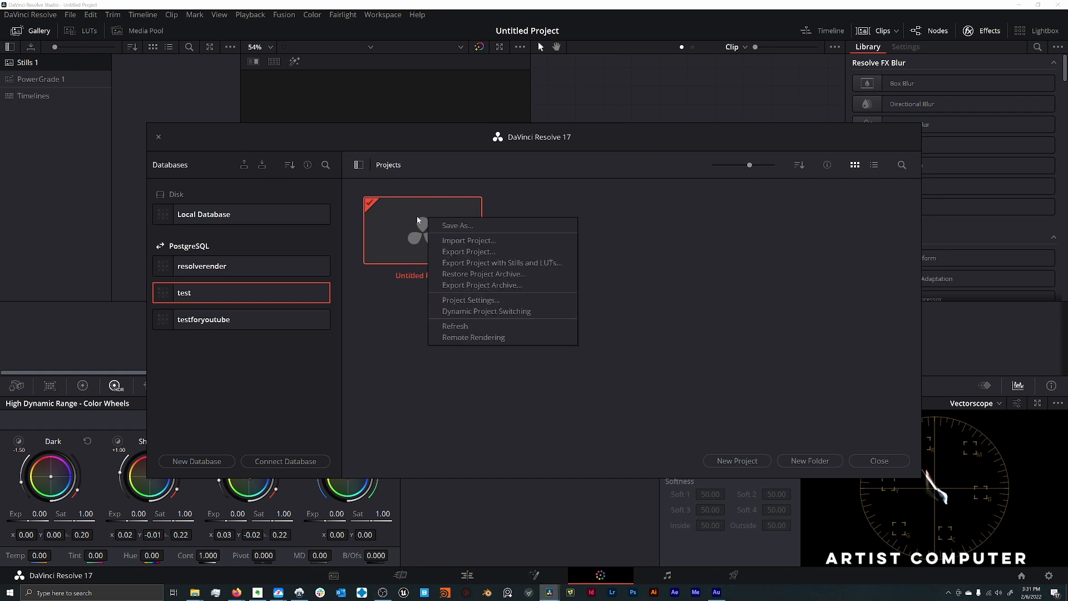
{"action": "left_click", "coordinate": [389, 281]}
{"action": "double_click", "coordinate": [445, 260]}
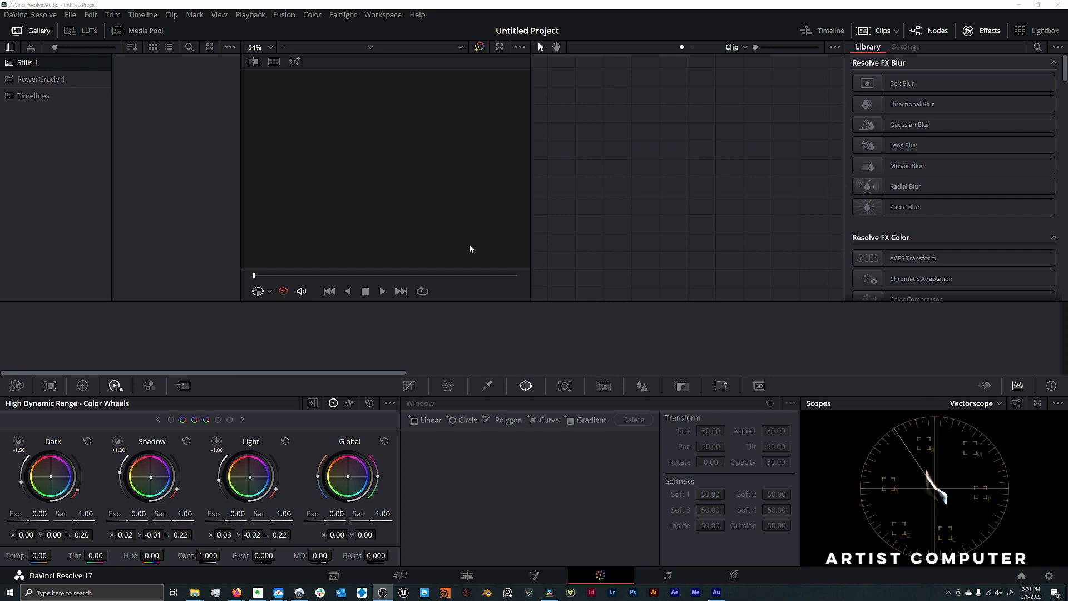
- Review the media storage locations in the preferences, select the shared Resolve Render folder, and open and cancel the folder picker for adding a location
{"action": "left_click", "coordinate": [30, 14]}
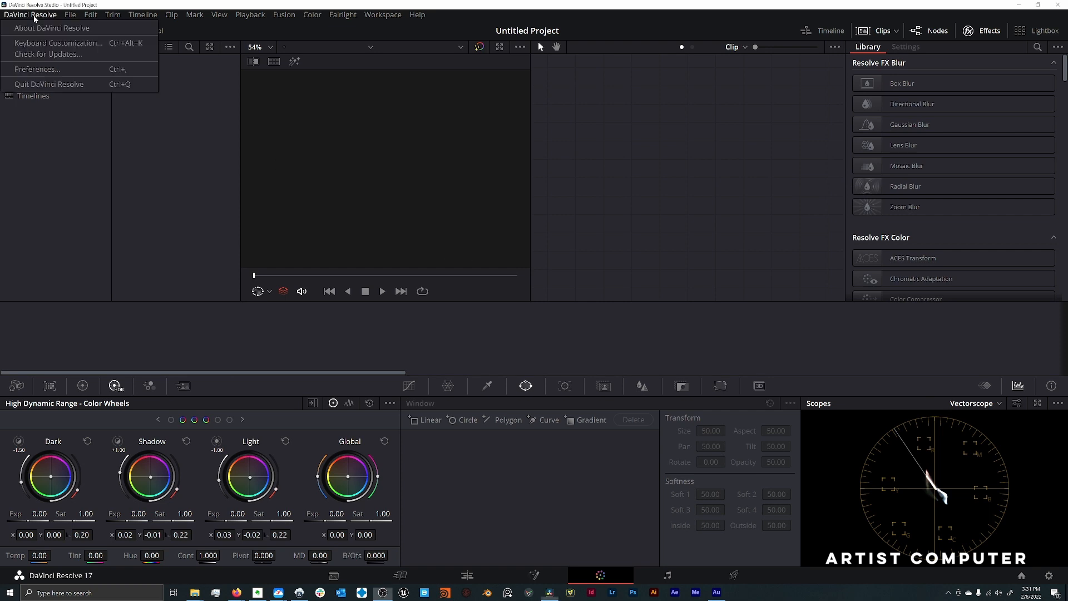
{"action": "left_click", "coordinate": [42, 69]}
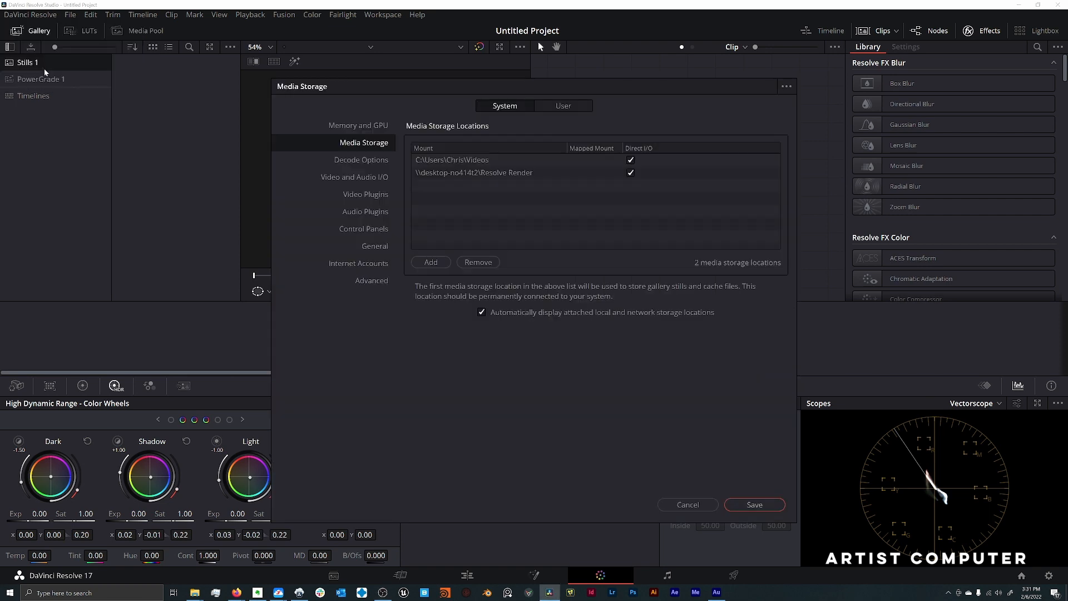
{"action": "left_click", "coordinate": [473, 176]}
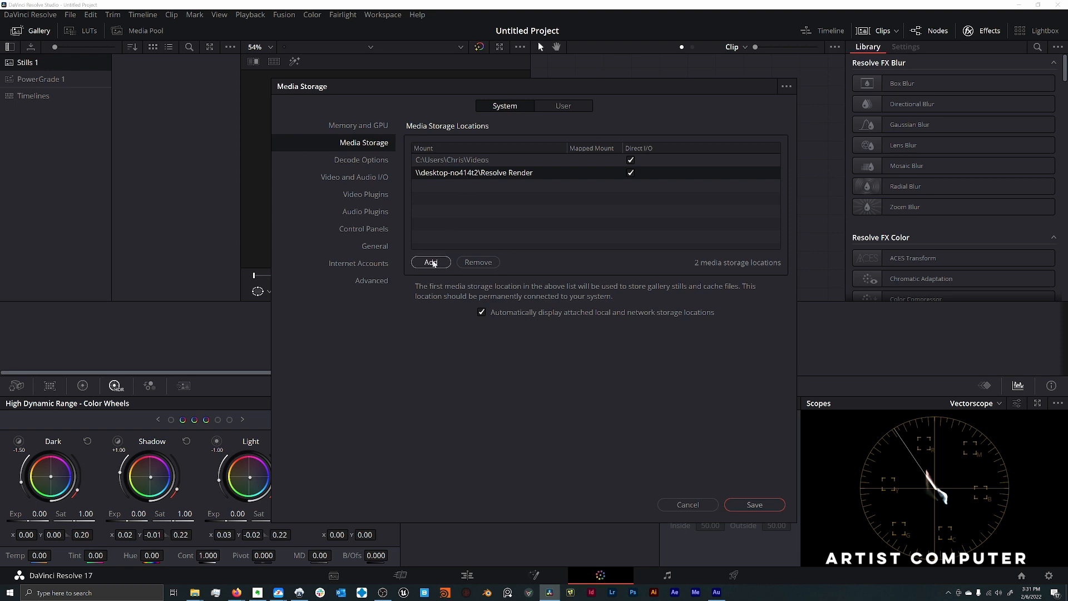
{"action": "left_click", "coordinate": [432, 263]}
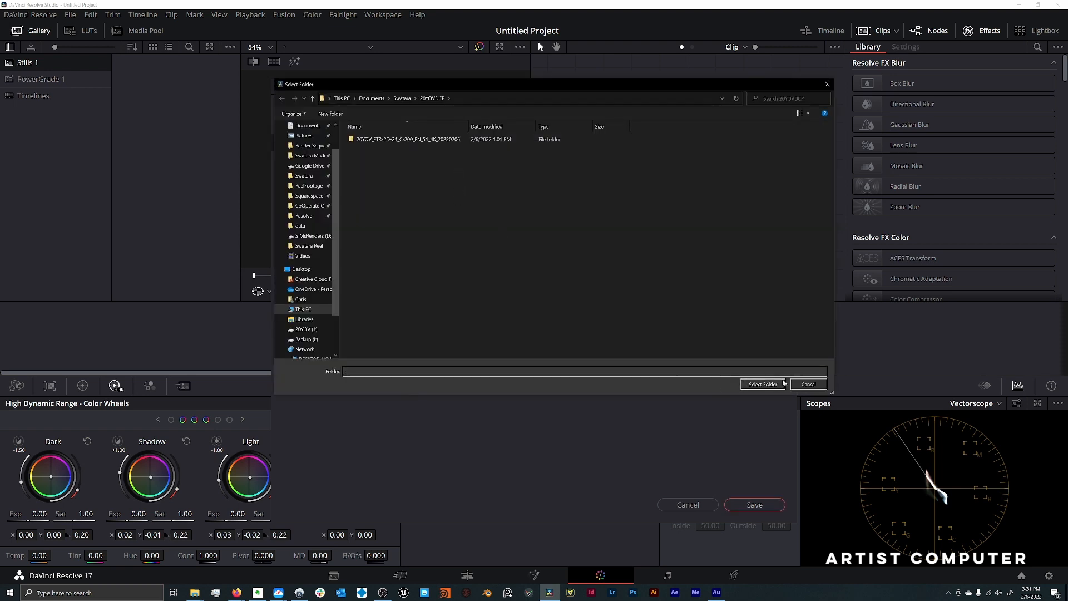
{"action": "left_click", "coordinate": [801, 385]}
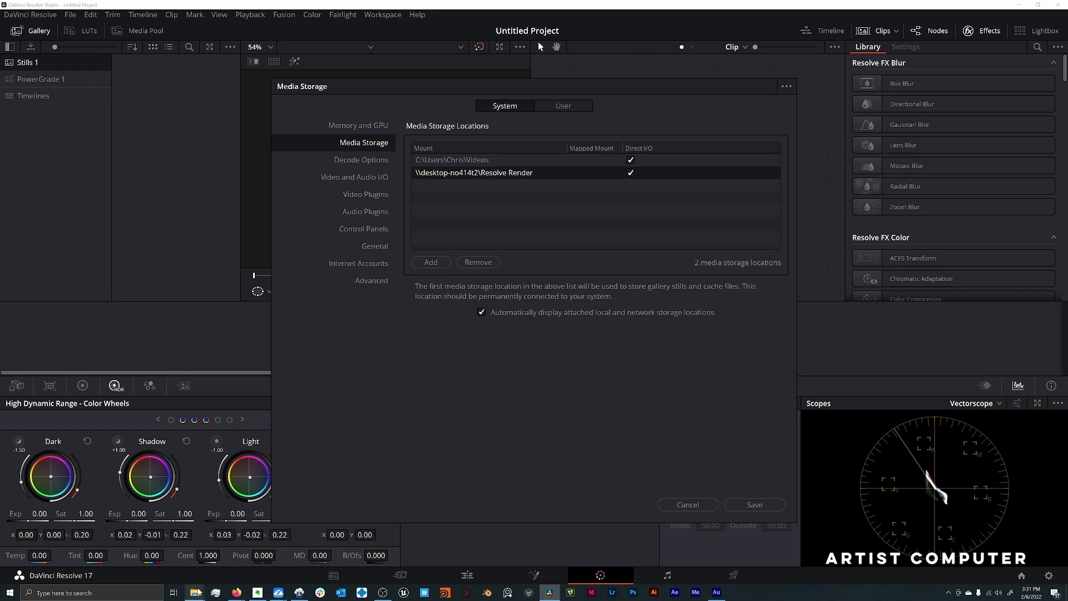
- Switch to File Explorer and browse through the network to the shared folders on DESKTOP-NO414T2
{"action": "mouse_move", "coordinate": [198, 593]}
{"action": "left_click", "coordinate": [216, 563]}
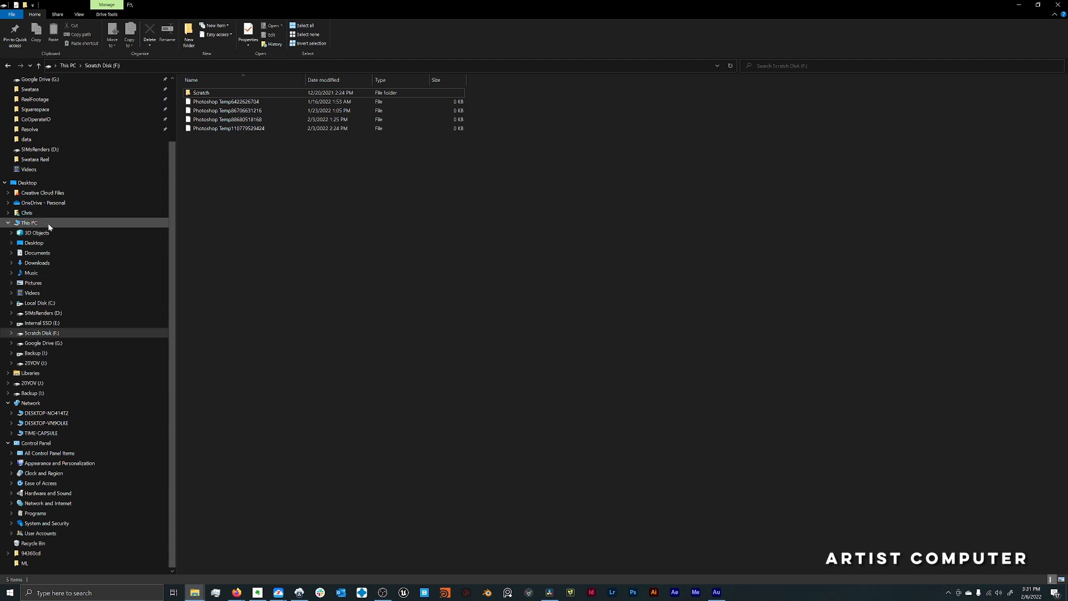
{"action": "left_click", "coordinate": [30, 223]}
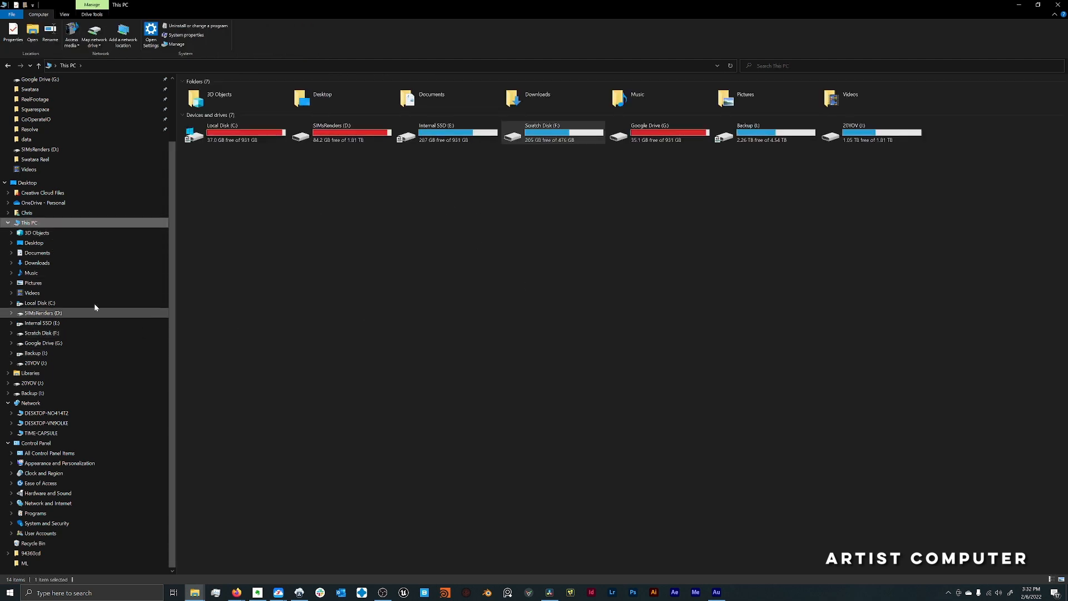
{"action": "left_click", "coordinate": [56, 404]}
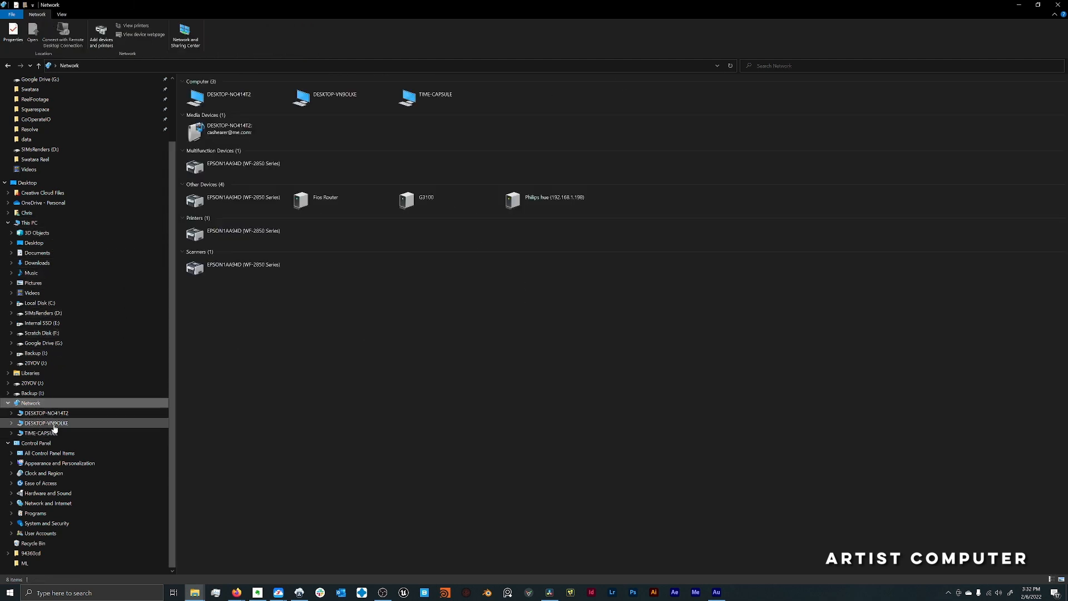
{"action": "left_click", "coordinate": [62, 415]}
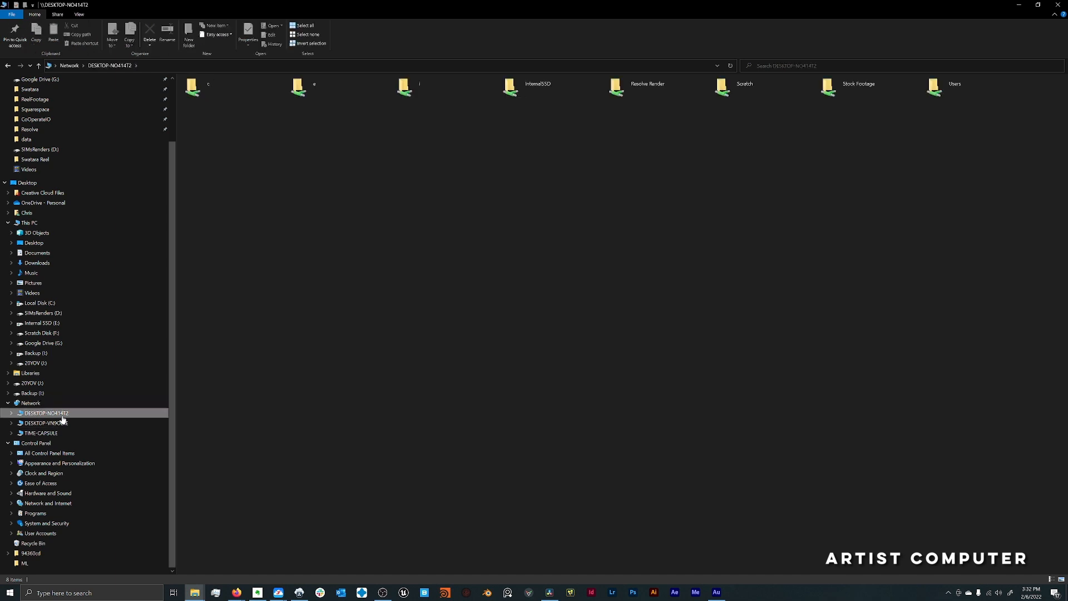
- Inspect the Resolve Render share's properties, select its network location text, and close the properties
{"action": "right_click", "coordinate": [625, 90]}
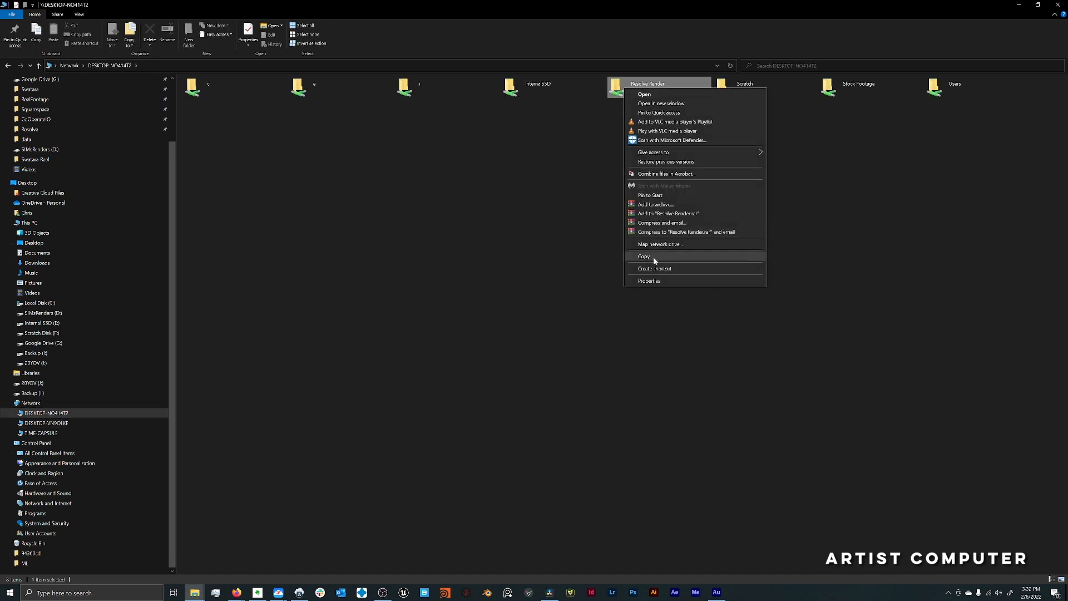
{"action": "left_click", "coordinate": [650, 282]}
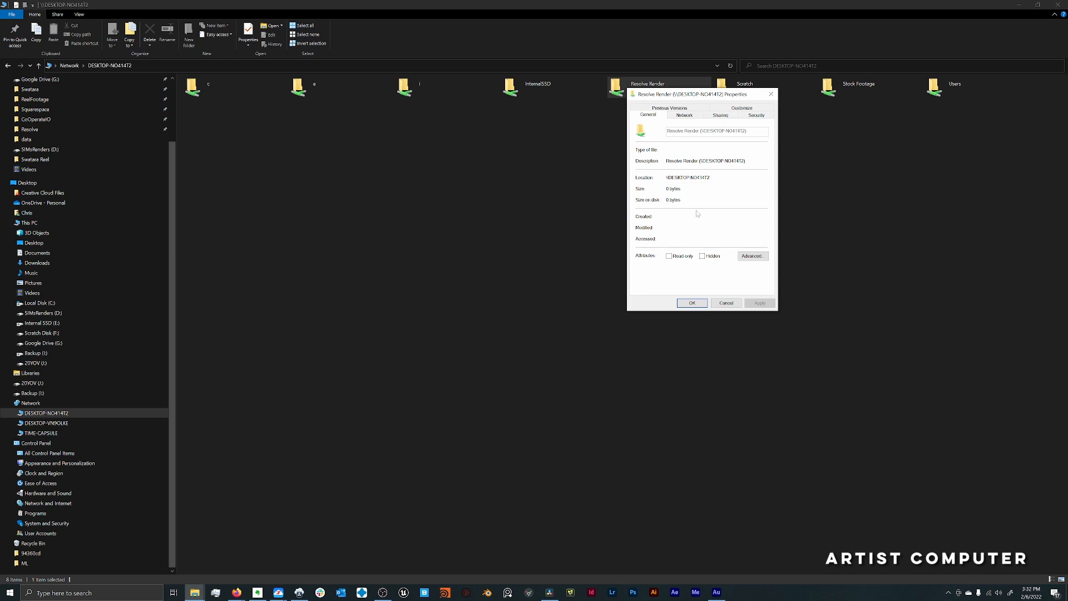
{"action": "left_click_drag", "start_coordinate": [711, 177], "coordinate": [666, 177]}
{"action": "right_click", "coordinate": [688, 177]}
{"action": "left_click", "coordinate": [702, 201]}
{"action": "left_click", "coordinate": [700, 216]}
- Return to DaVinci Resolve and add the Scratch share from DESKTOP-NO414T2 as a media storage location on the artist computer
{"action": "left_click", "coordinate": [549, 593]}
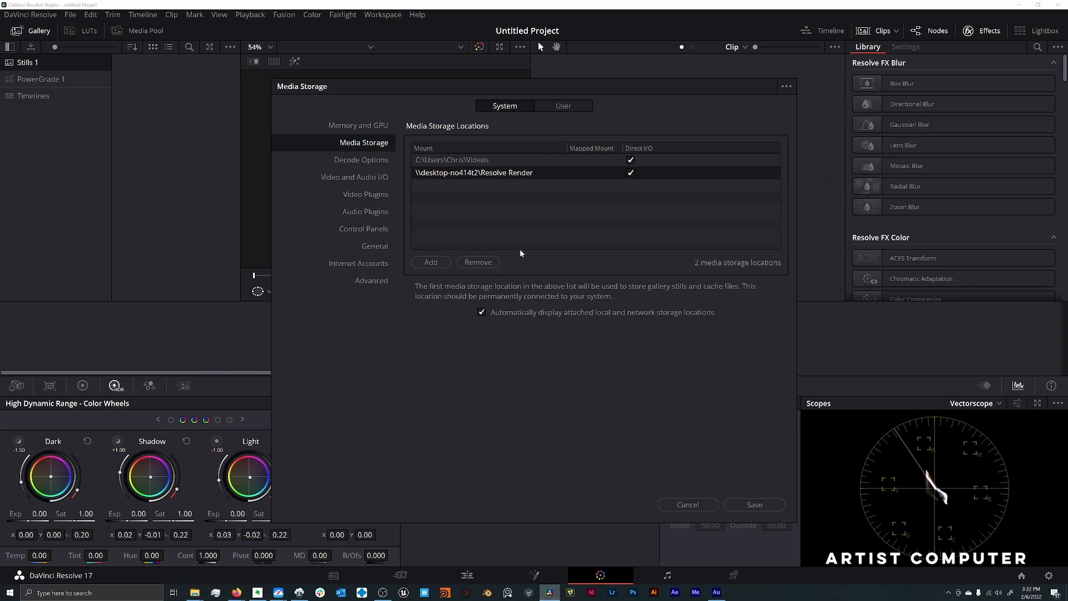
{"action": "left_click", "coordinate": [439, 259]}
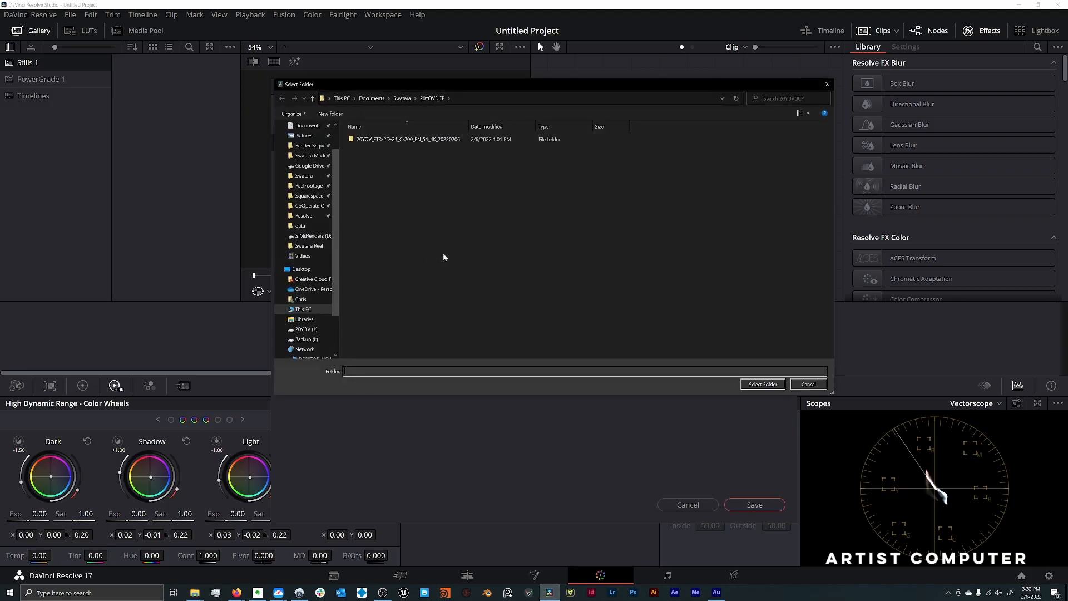
{"action": "scroll", "coordinate": [310, 255], "scroll_direction": "down", "scroll_amount": 2}
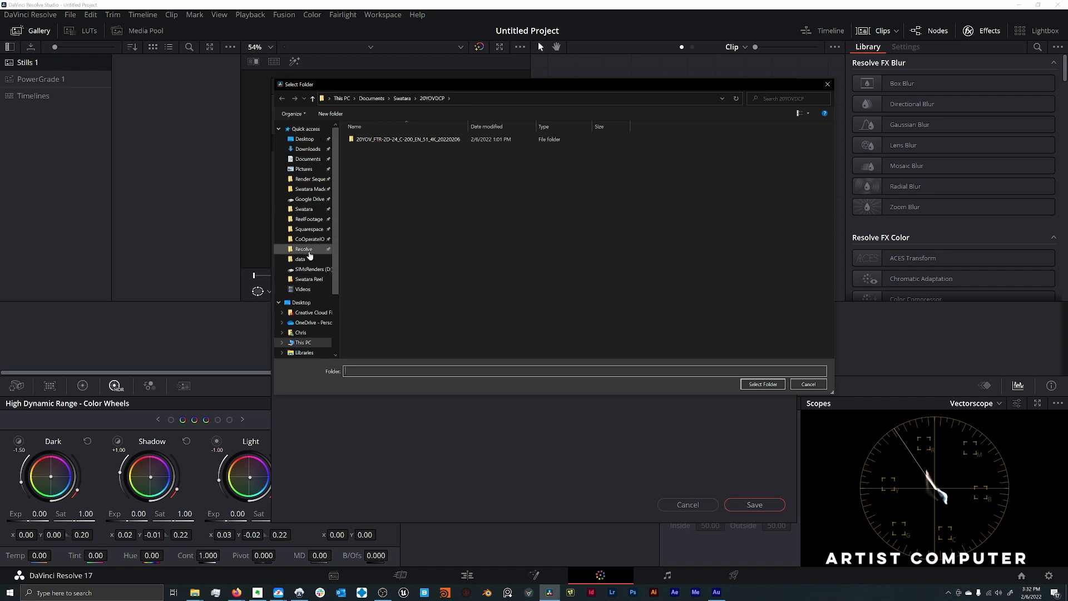
{"action": "scroll", "coordinate": [310, 255], "scroll_direction": "down", "scroll_amount": 1}
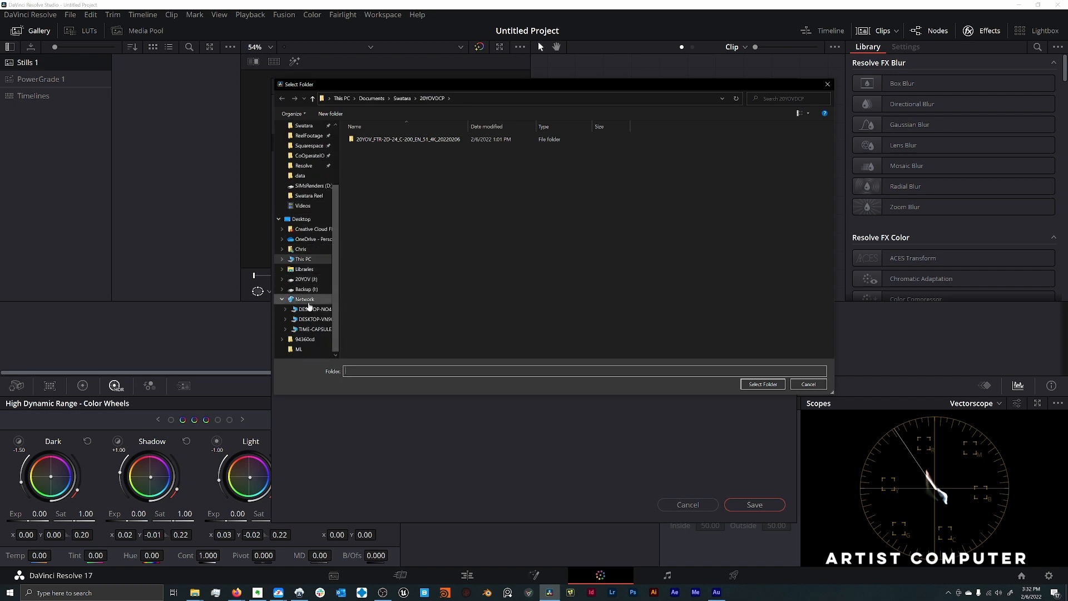
{"action": "left_click", "coordinate": [309, 310]}
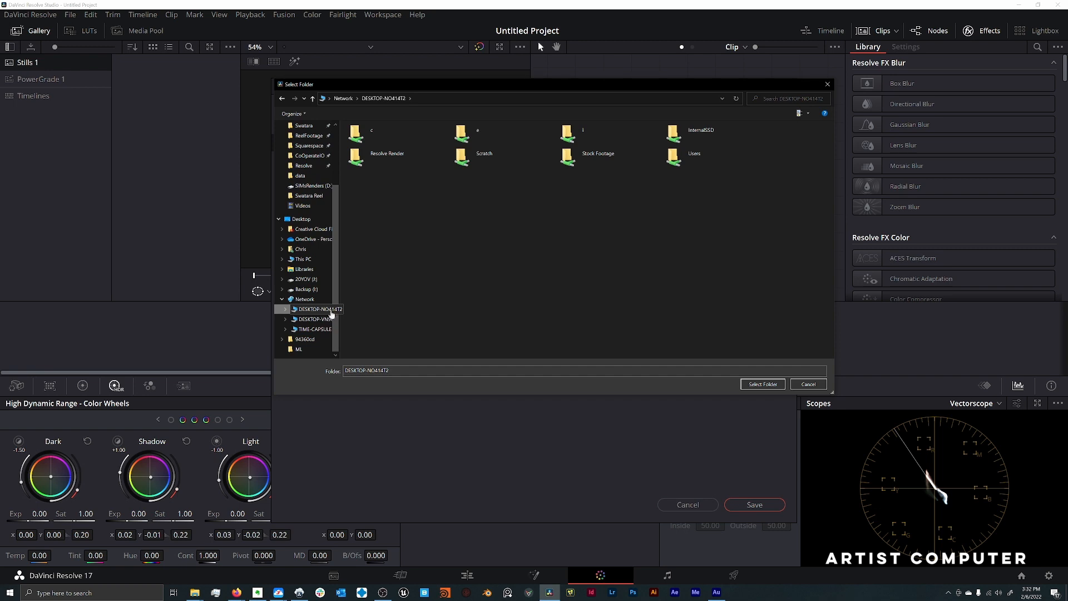
{"action": "left_click_drag", "start_coordinate": [341, 310], "coordinate": [369, 311]}
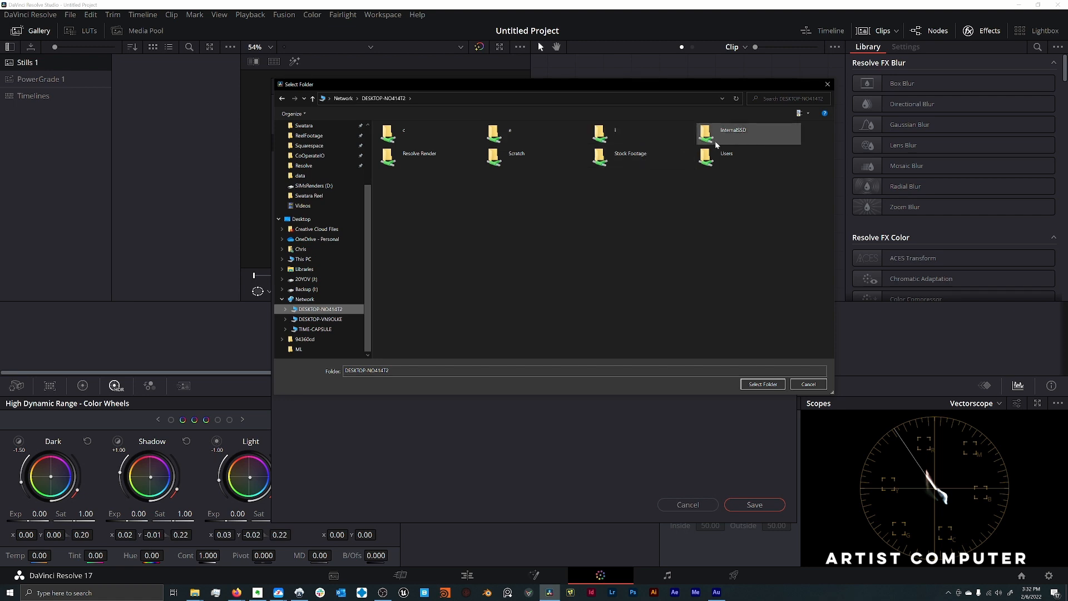
{"action": "left_click", "coordinate": [415, 155]}
{"action": "left_click", "coordinate": [498, 163]}
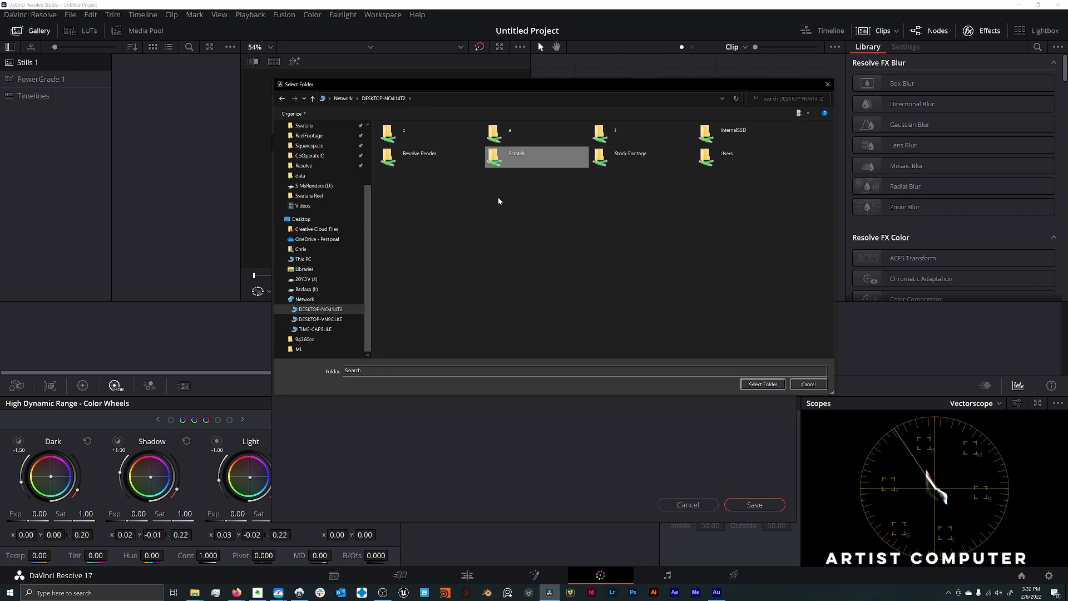
{"action": "left_click", "coordinate": [754, 386]}
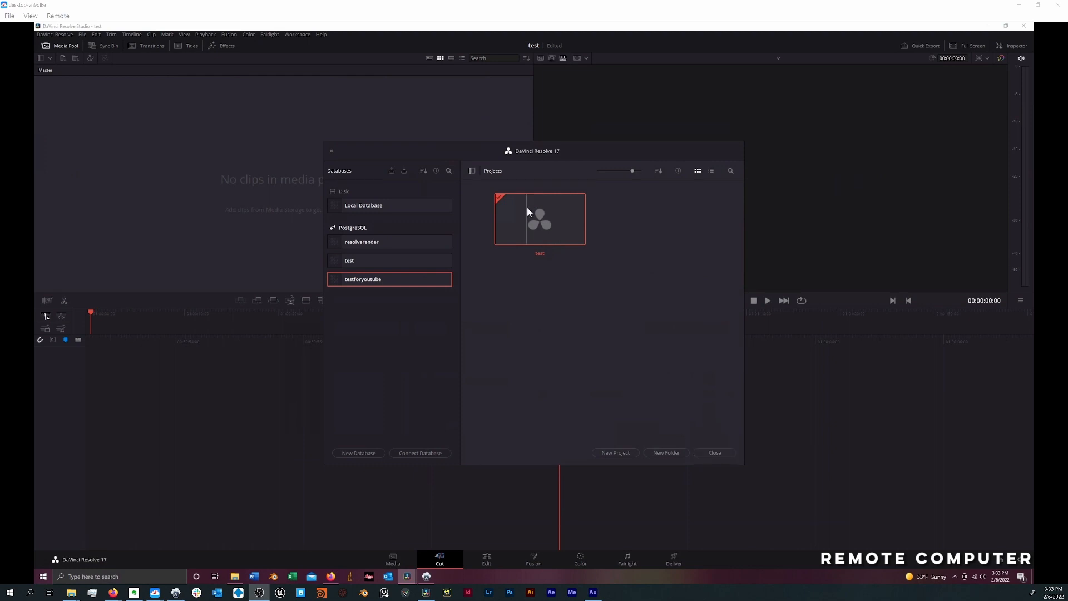
- On the remote computer, open the test project and examine the X:\ entry in the media storage preferences
{"action": "double_click", "coordinate": [538, 233]}
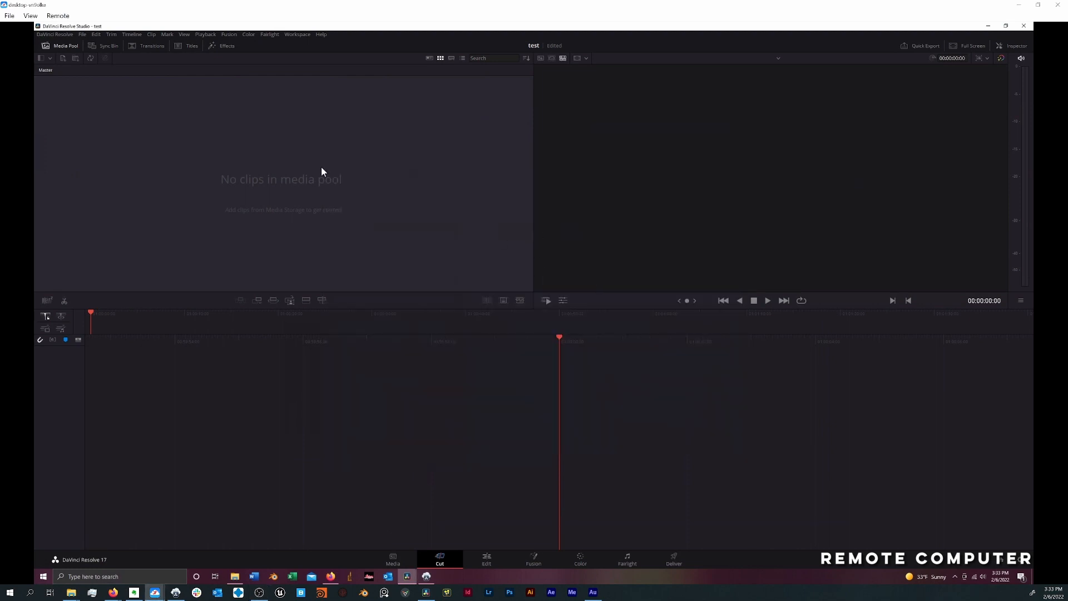
{"action": "left_click", "coordinate": [51, 35]}
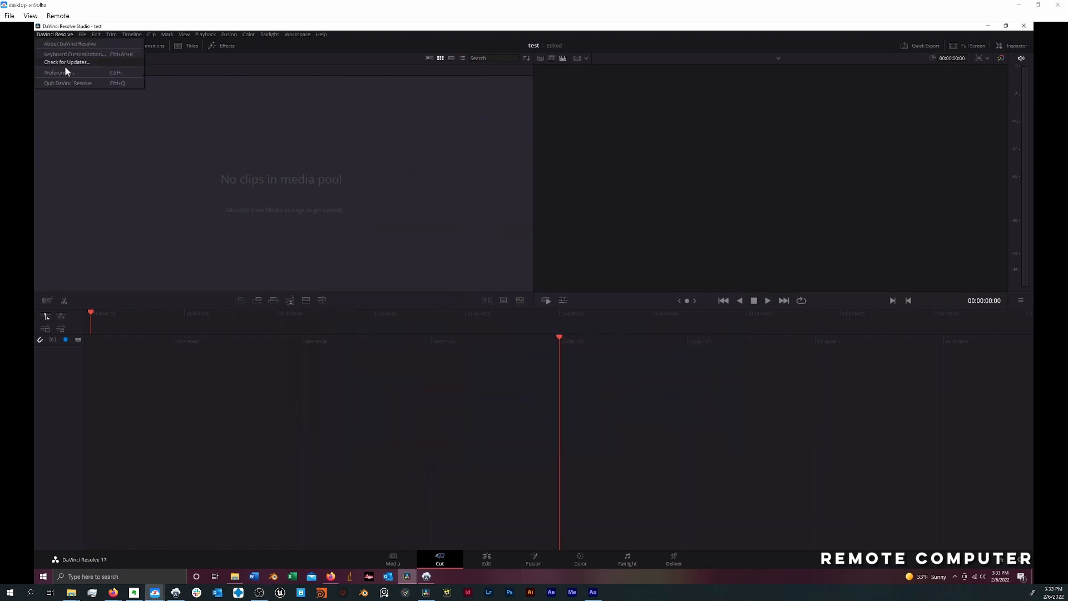
{"action": "left_click", "coordinate": [65, 72]}
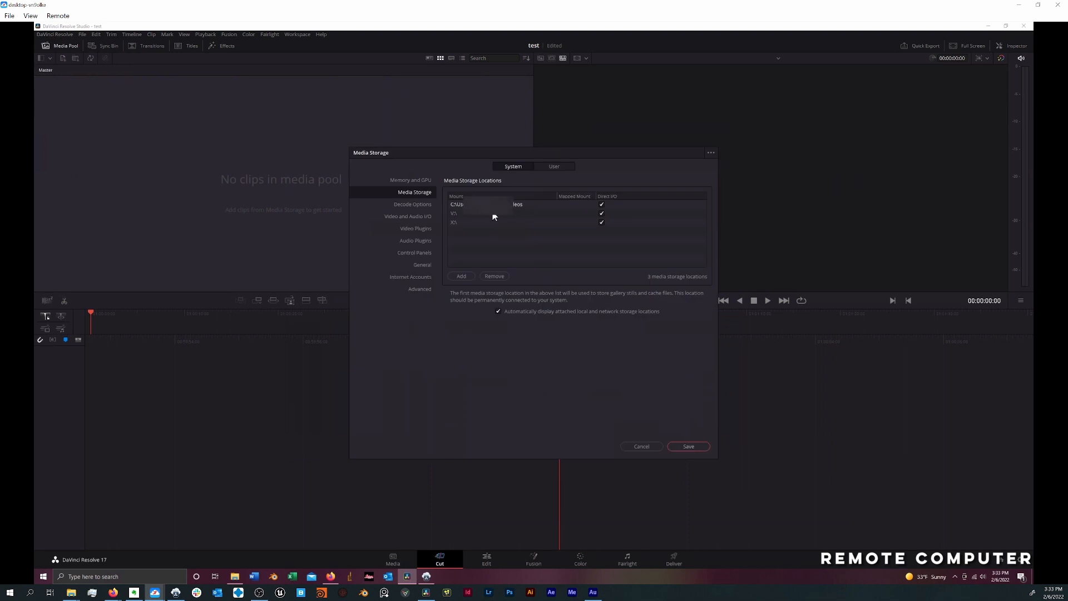
{"action": "left_click", "coordinate": [464, 222]}
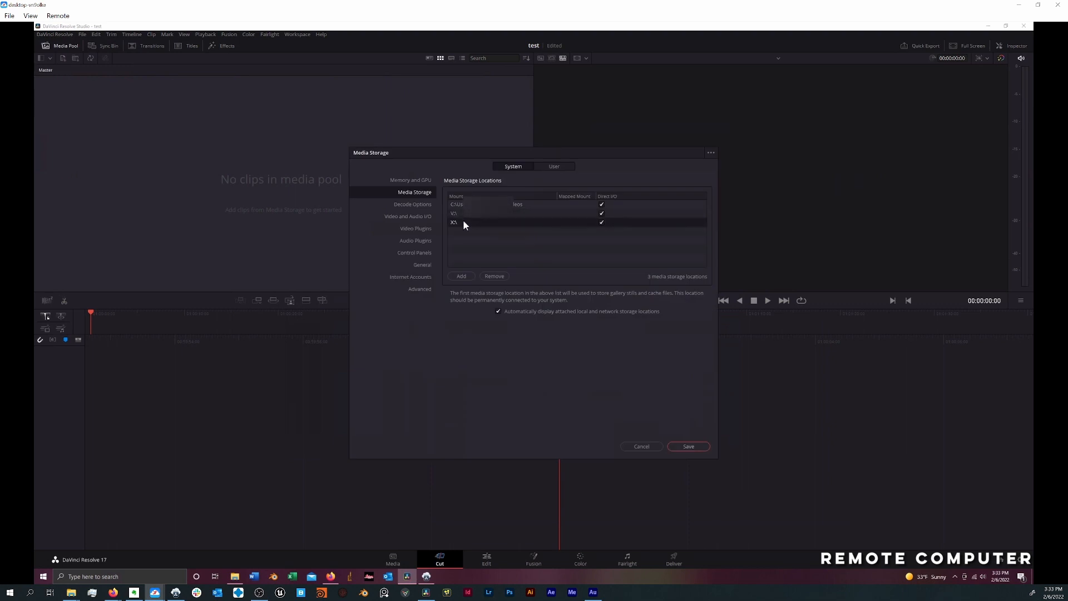
- Add the Scratch share of DESKTOP-NO414T2, mapped as R:, to the remote computer's media storage locations
{"action": "left_click", "coordinate": [468, 276]}
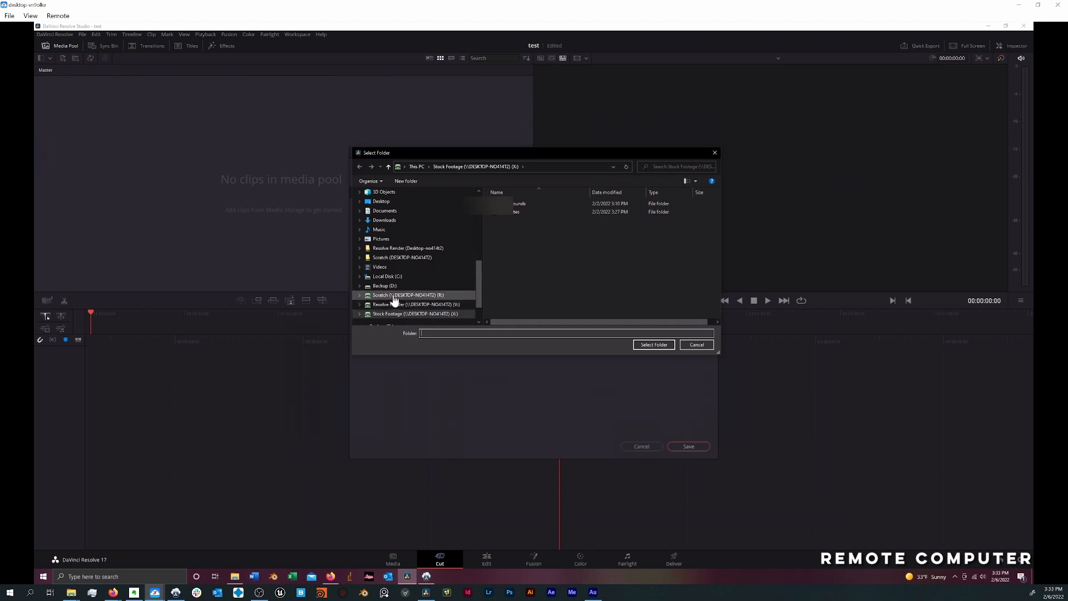
{"action": "left_click", "coordinate": [414, 297]}
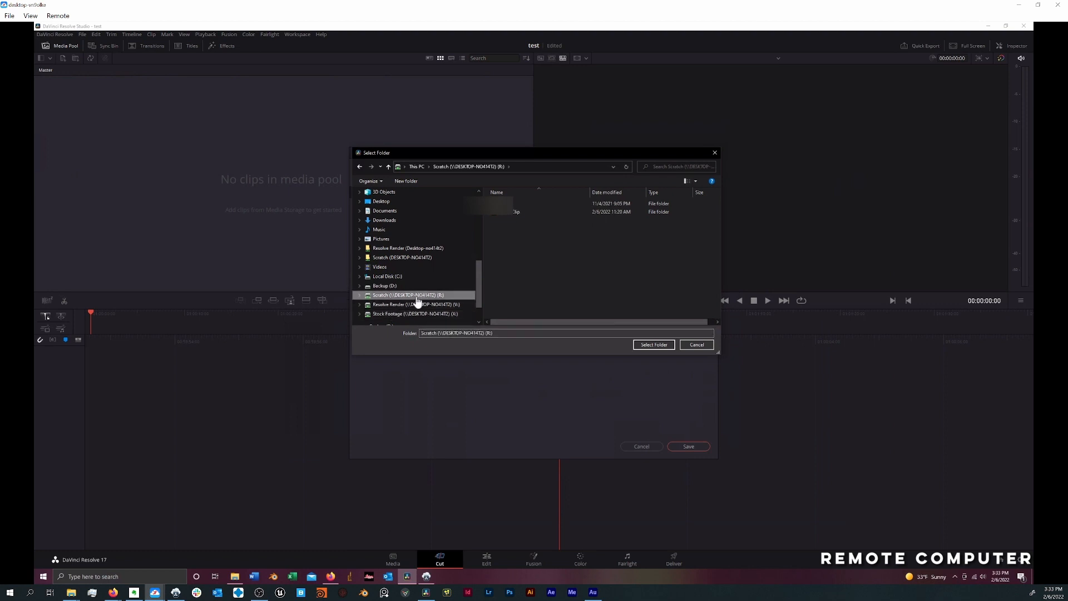
{"action": "left_click", "coordinate": [651, 345]}
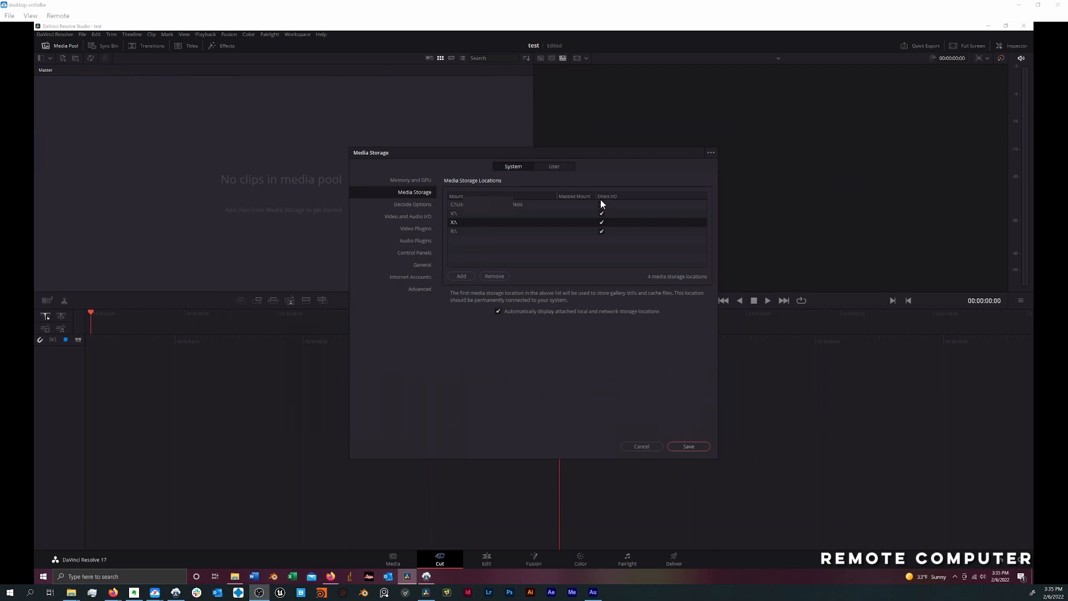
{"action": "left_click", "coordinate": [601, 204]}
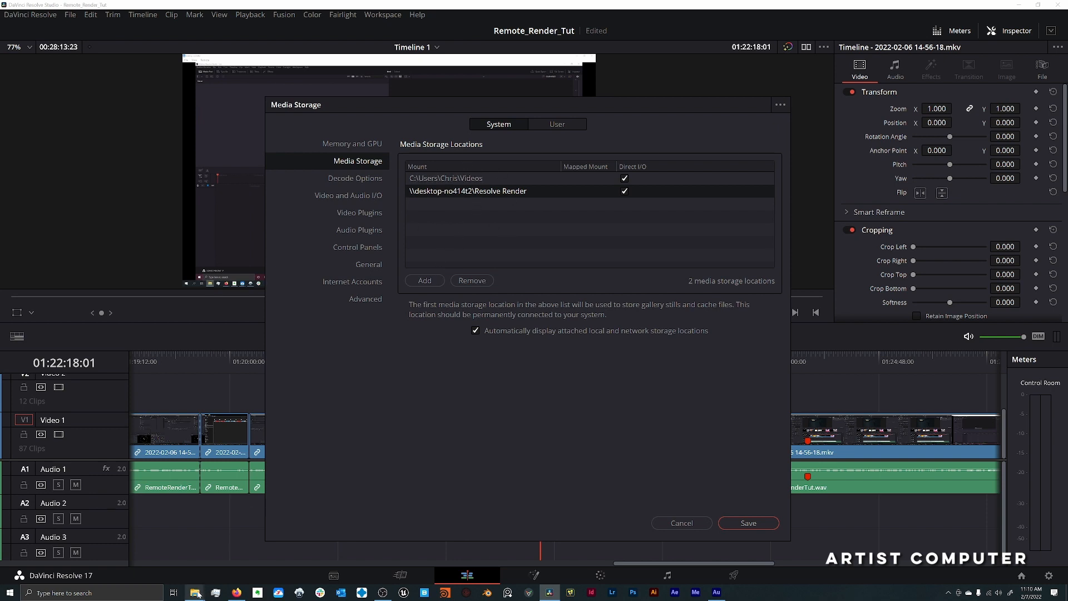
- On the artist computer, add the Scratch share from DESKTOP-NO414T2 as a media storage location and save the preferences
{"action": "left_click", "coordinate": [436, 281]}
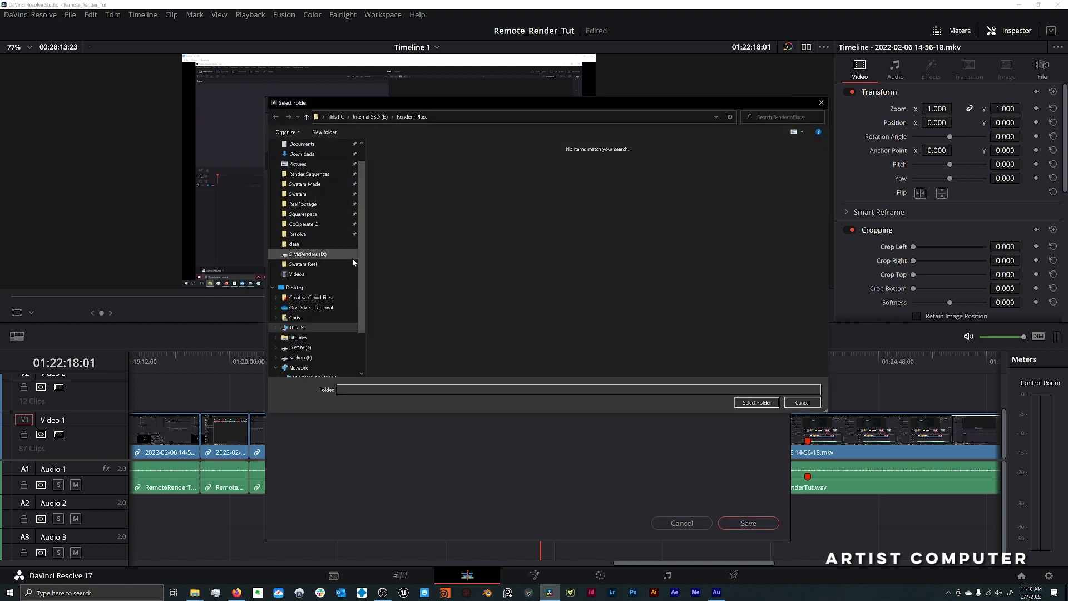
{"action": "scroll", "coordinate": [352, 258], "scroll_direction": "down", "scroll_amount": 2}
{"action": "left_click", "coordinate": [315, 337]}
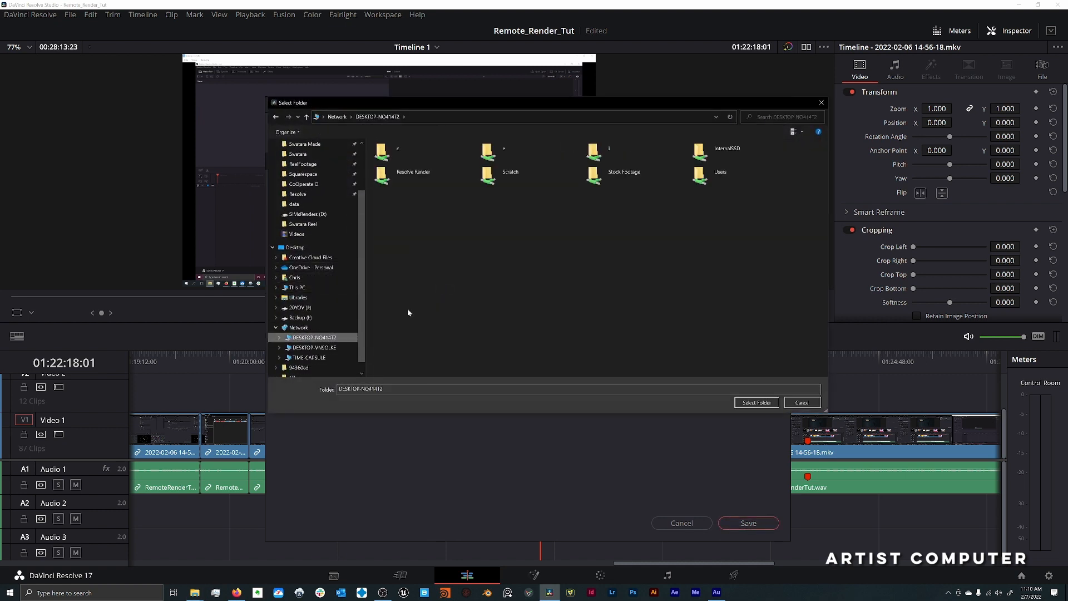
{"action": "left_click", "coordinate": [508, 178]}
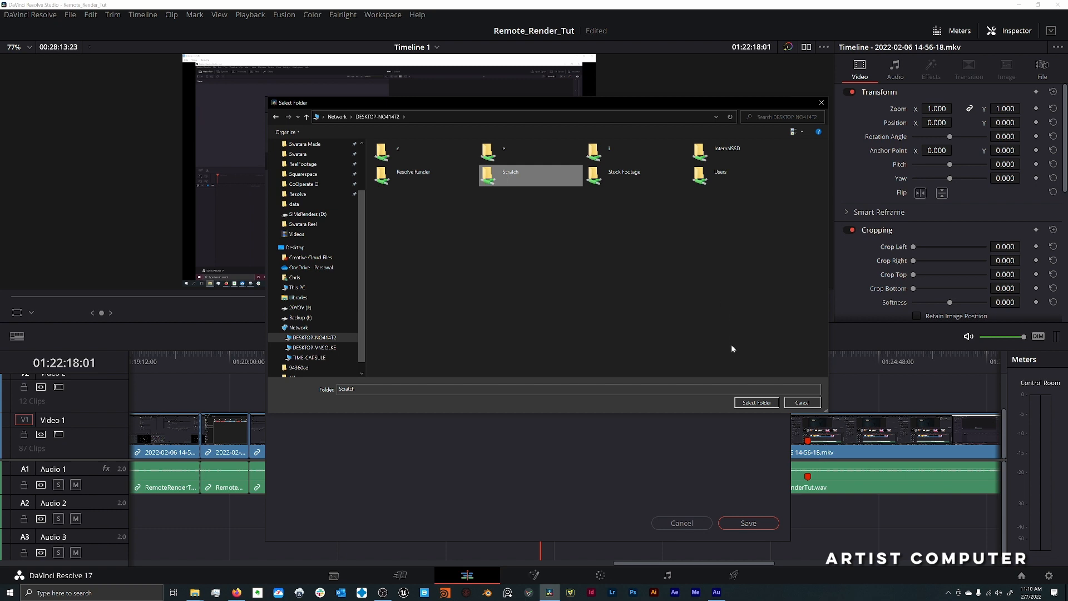
{"action": "left_click", "coordinate": [750, 402]}
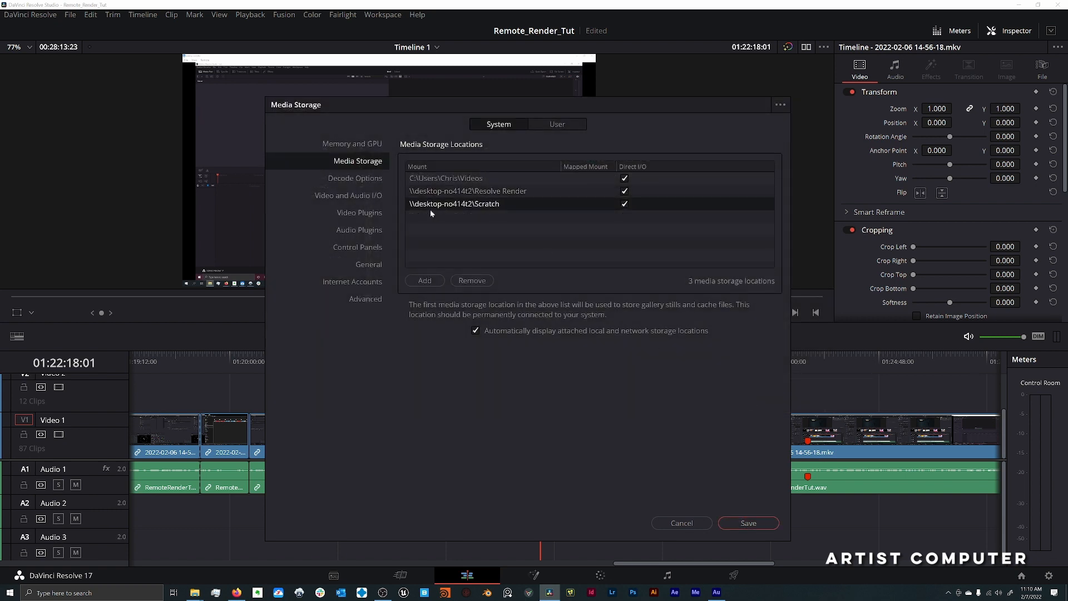
{"action": "left_click", "coordinate": [749, 523]}
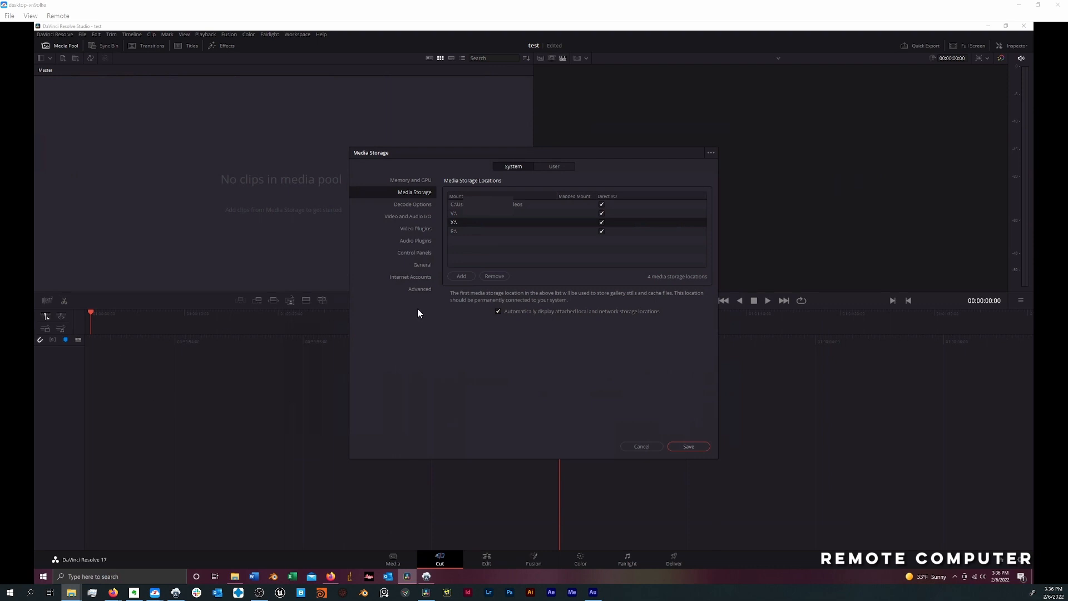
- On the remote computer, cancel the storage preferences and start Remote Rendering on the resolverender database from the Project Manager
{"action": "left_click", "coordinate": [638, 447]}
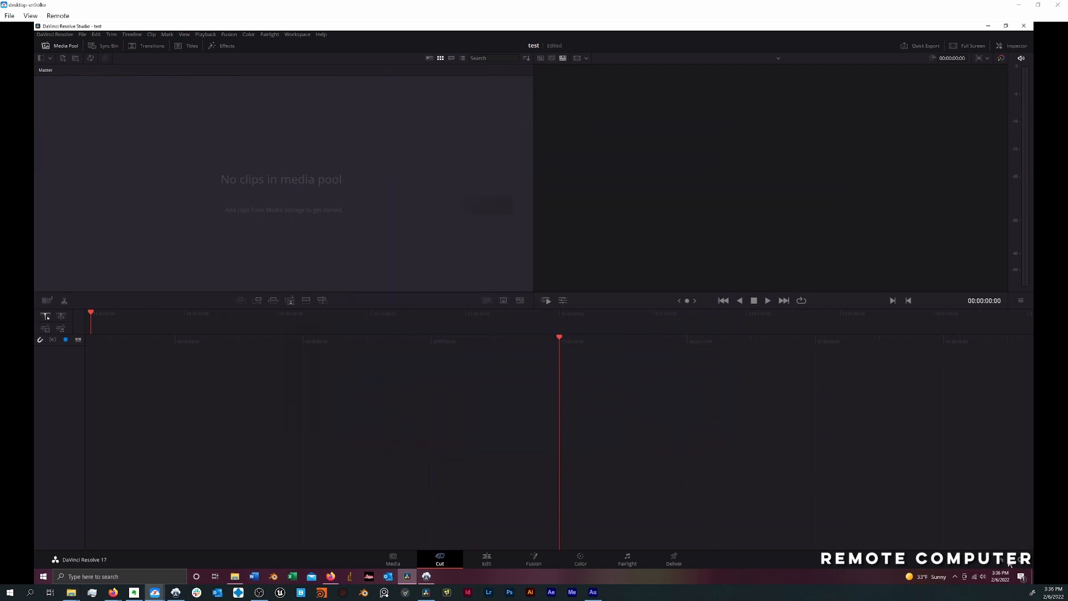
{"action": "left_click", "coordinate": [1004, 562]}
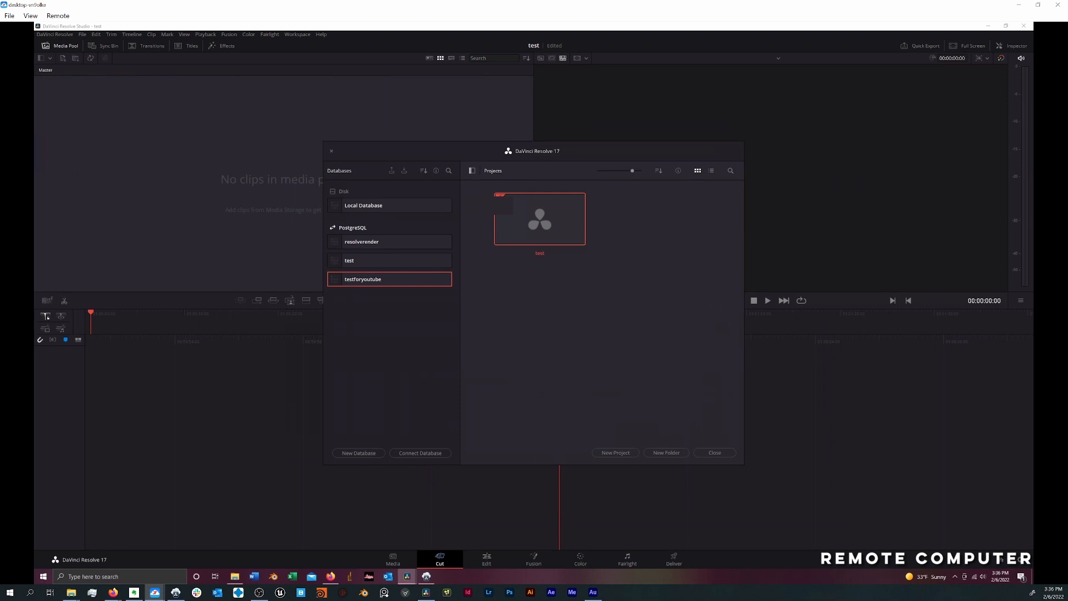
{"action": "left_click", "coordinate": [406, 241]}
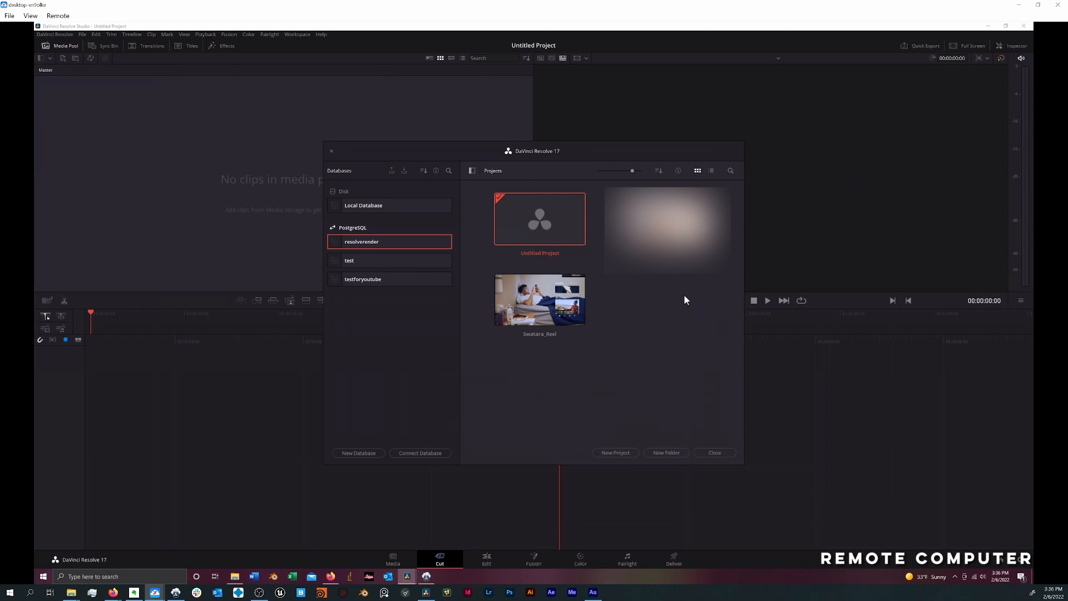
{"action": "right_click", "coordinate": [640, 286]}
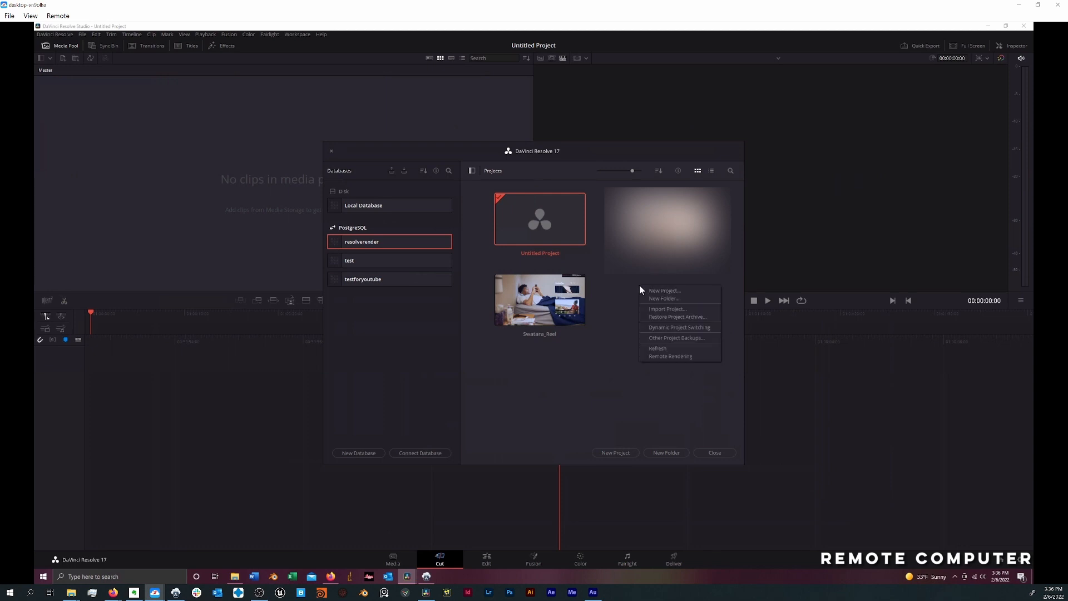
{"action": "left_click", "coordinate": [675, 357]}
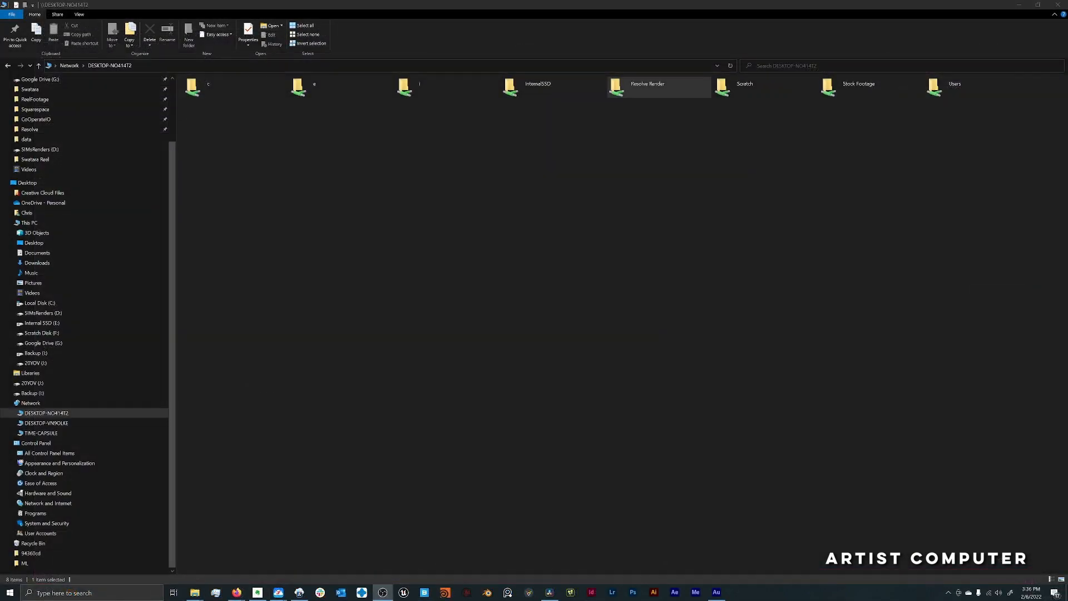
- Switch to DaVinci Resolve on the artist computer, cancel the media storage preferences and open the Project Manager
{"action": "left_click", "coordinate": [548, 592]}
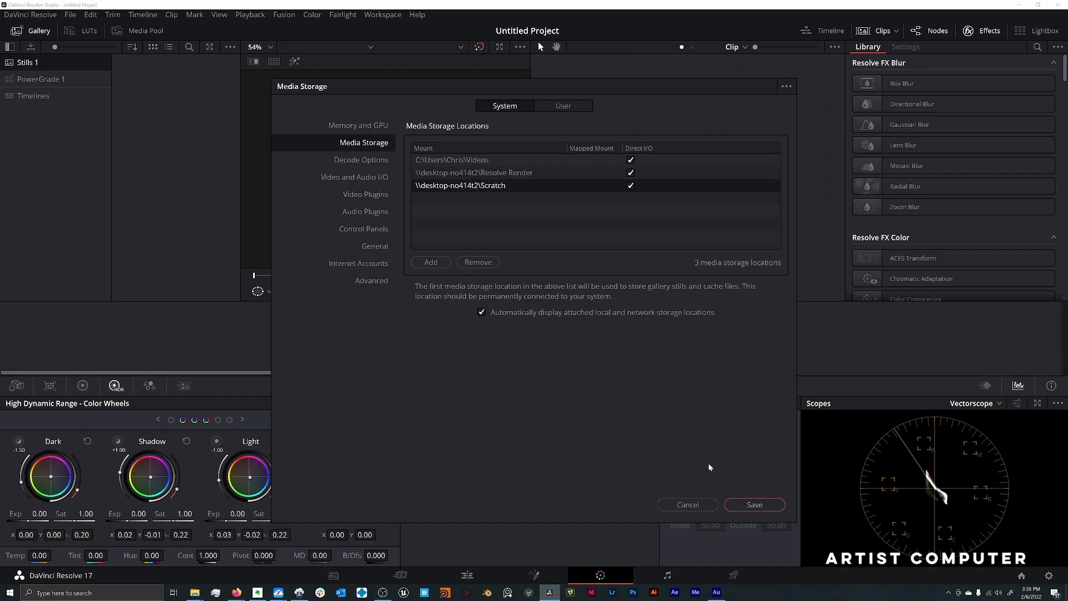
{"action": "left_click", "coordinate": [692, 505]}
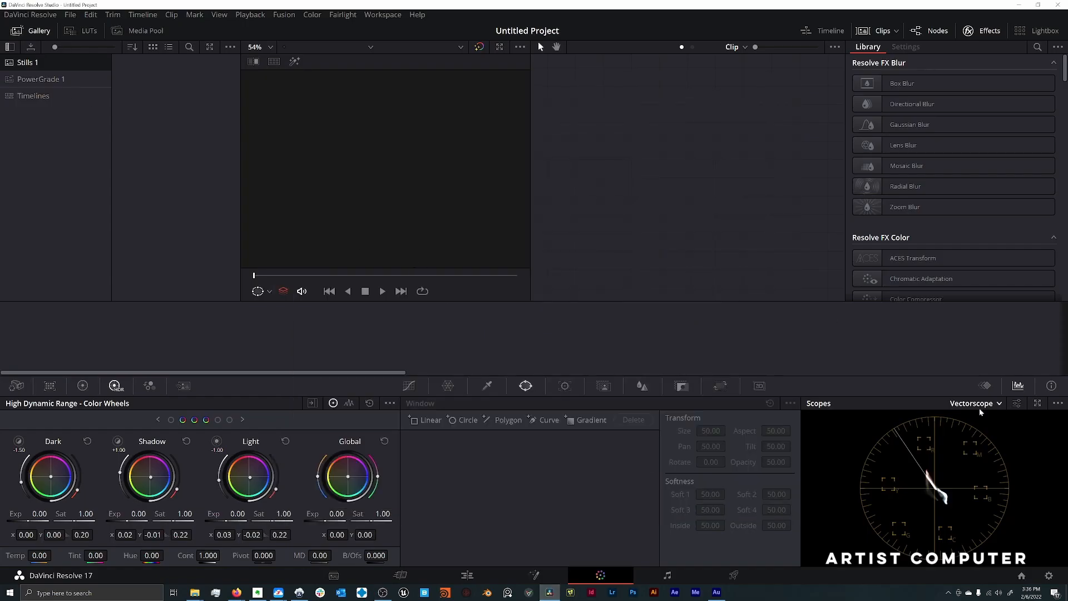
{"action": "left_click", "coordinate": [1022, 576]}
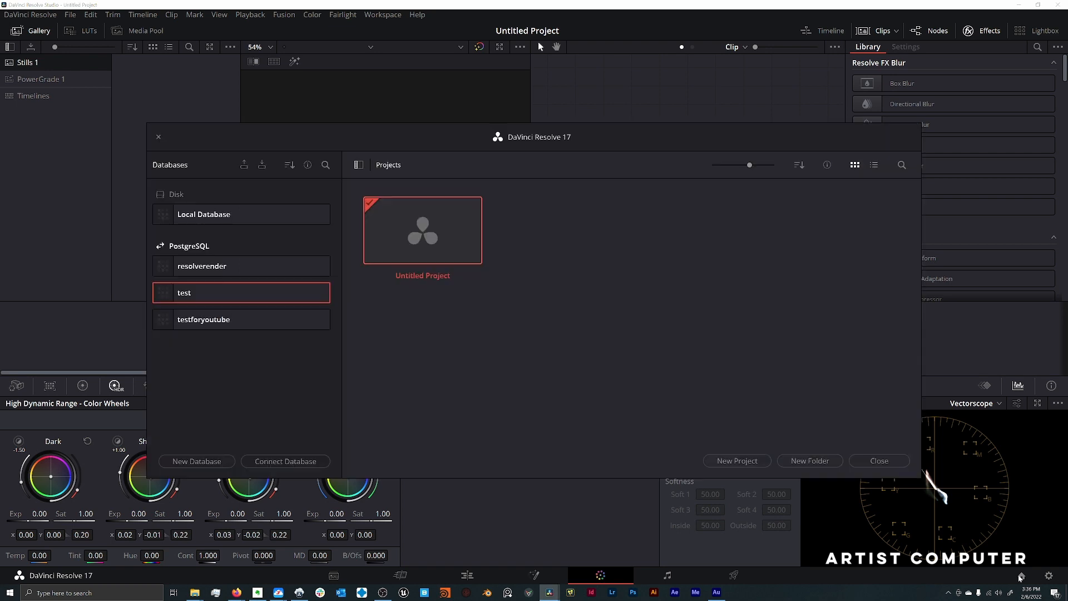
- Open the Swatara_Reel project from the resolverender database and go to the Deliver page
{"action": "left_click", "coordinate": [294, 265]}
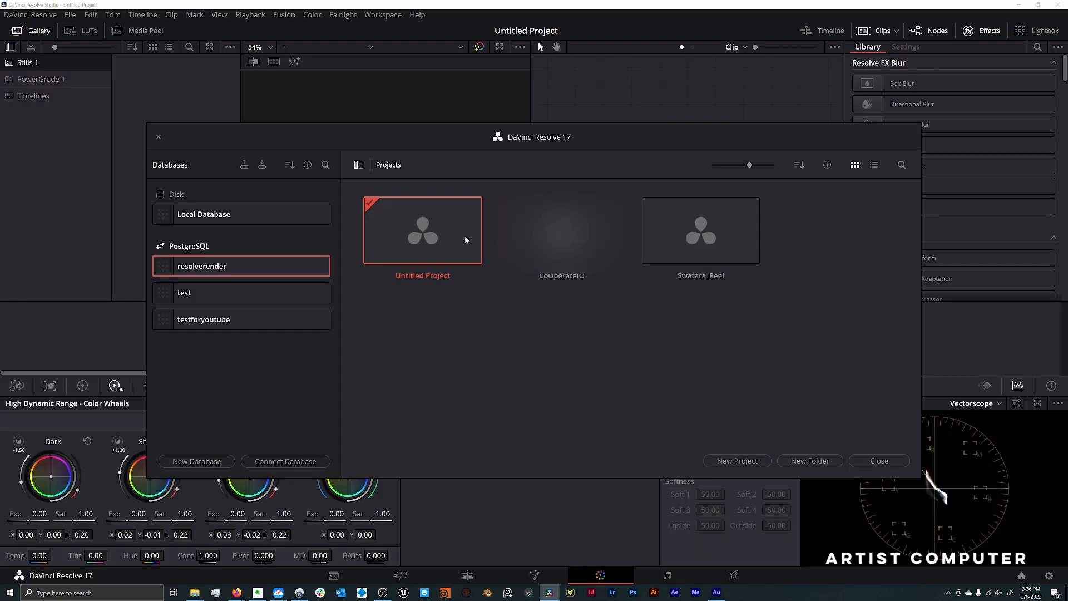
{"action": "double_click", "coordinate": [657, 253]}
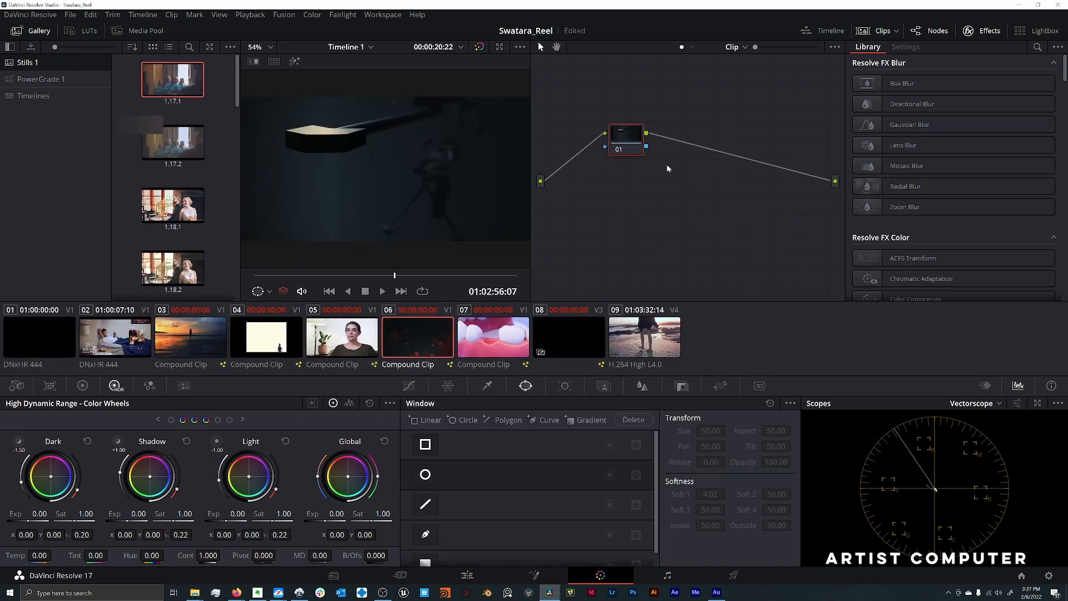
{"action": "left_click", "coordinate": [734, 575]}
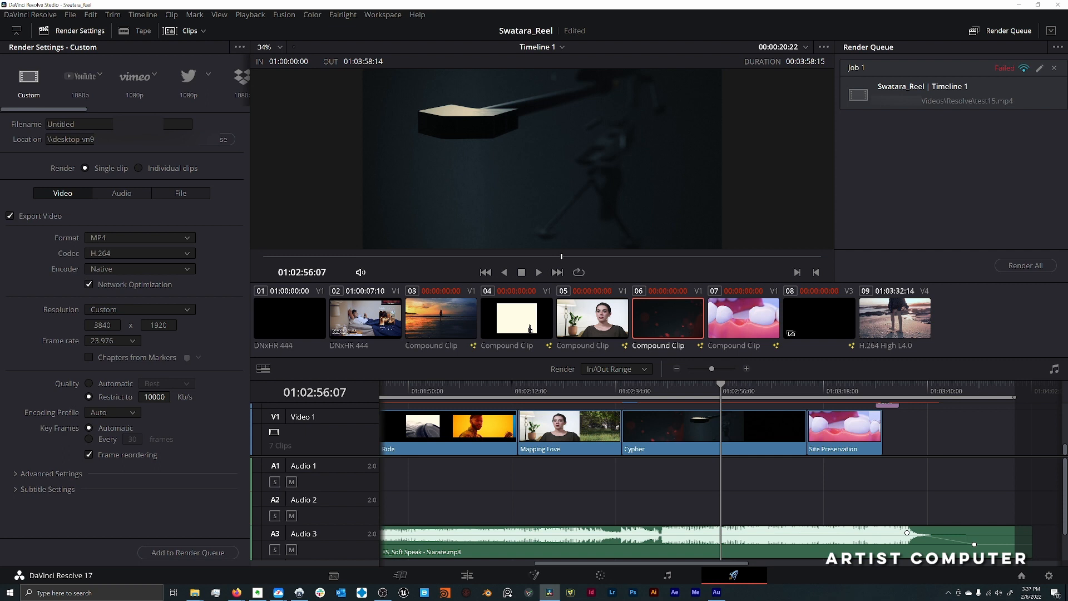
- Check the render location's network path and set the render filename to Test20
{"action": "left_click_drag", "start_coordinate": [49, 139], "coordinate": [215, 143]}
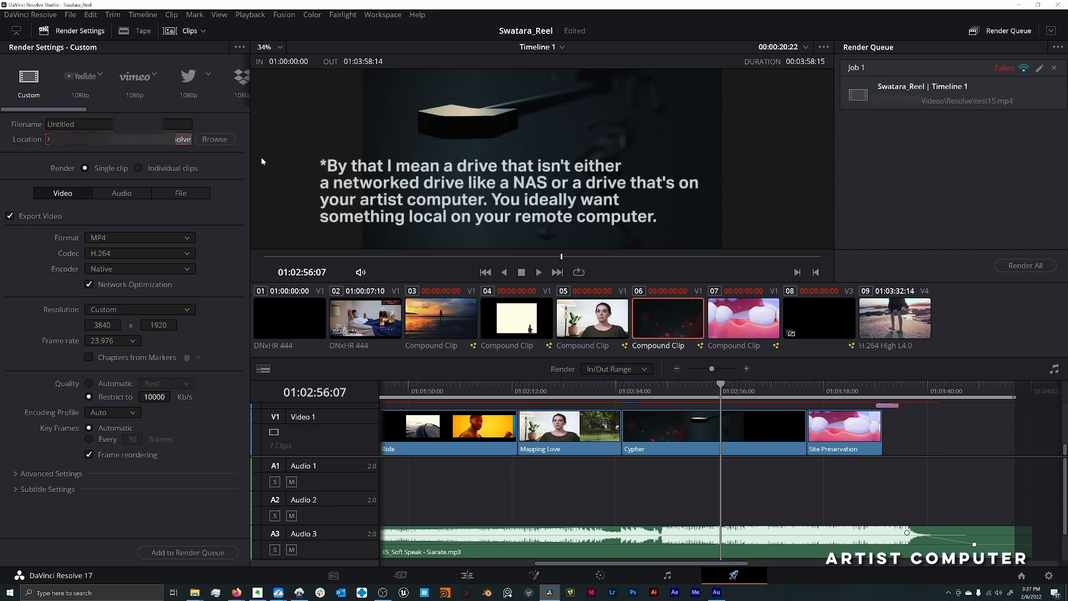
{"action": "left_click", "coordinate": [76, 124]}
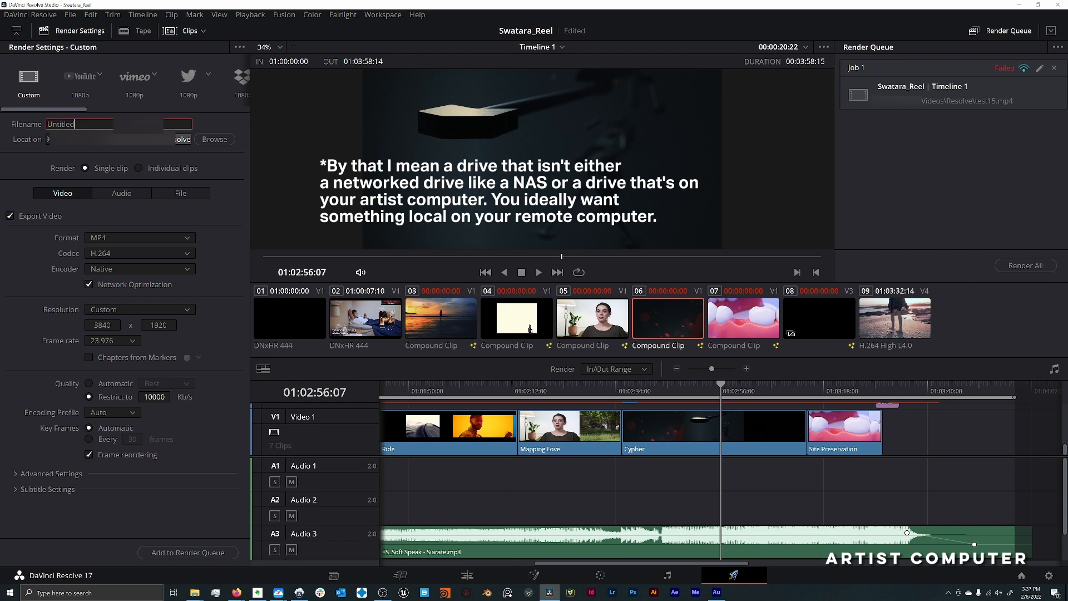
{"action": "key", "text": "BackSpace"}
{"action": "key", "text": "BackSpace"}
{"action": "key", "text": "BackSpace"}
{"action": "key", "text": "BackSpace"}
{"action": "key", "text": "BackSpace"}
{"action": "key", "text": "BackSpace"}
{"action": "key", "text": "BackSpace"}
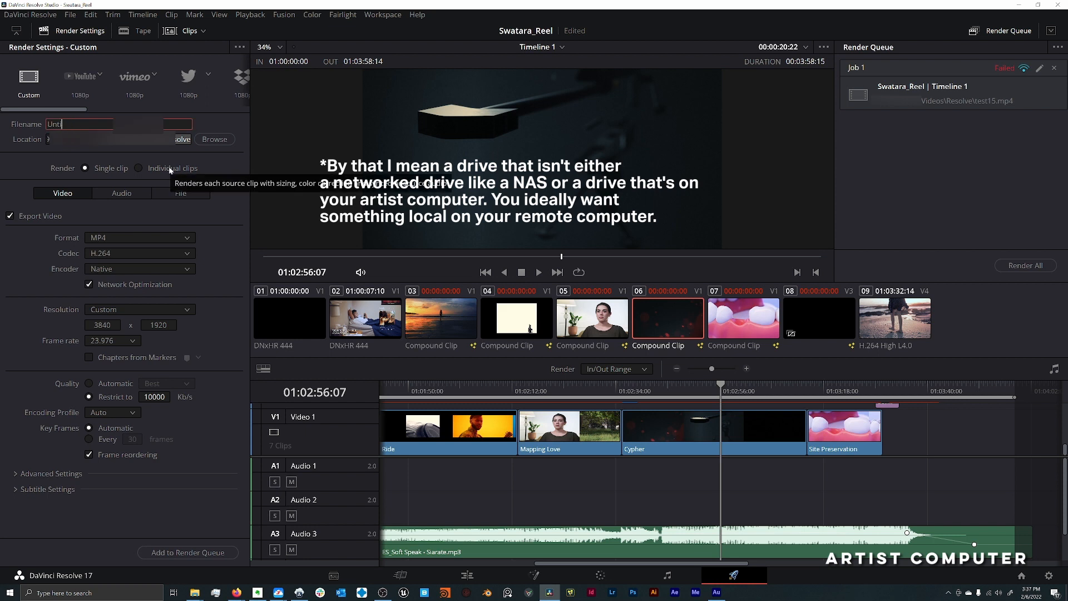
{"action": "key", "text": "BackSpace"}
{"action": "type", "text": "Test20"}
{"action": "left_click", "coordinate": [209, 207]}
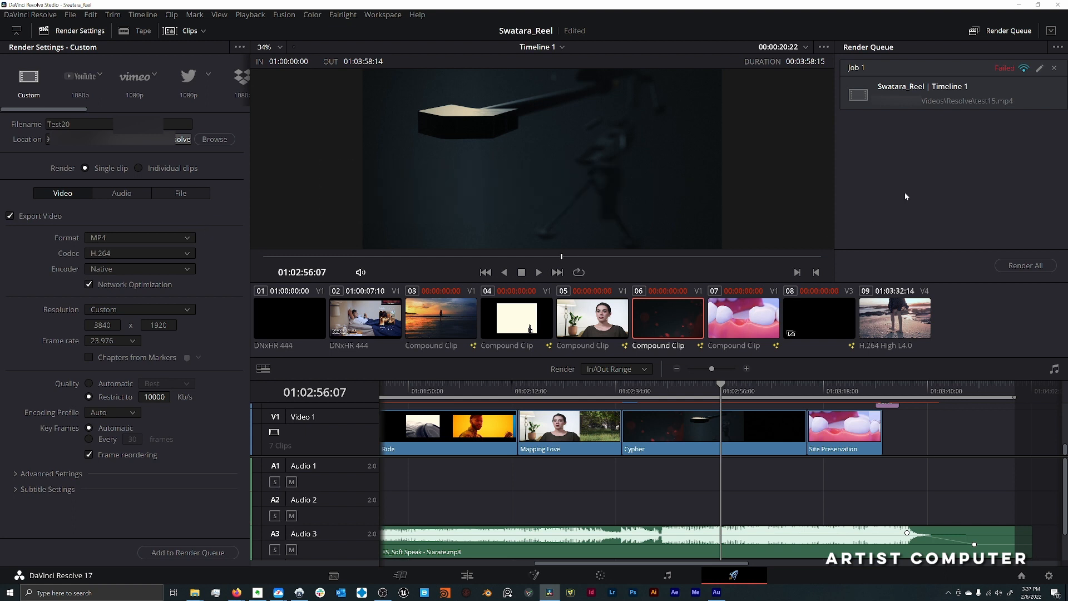
- Remove the old failed job from the render queue and queue the Test20 render with the Native encoder
{"action": "left_click", "coordinate": [1055, 67]}
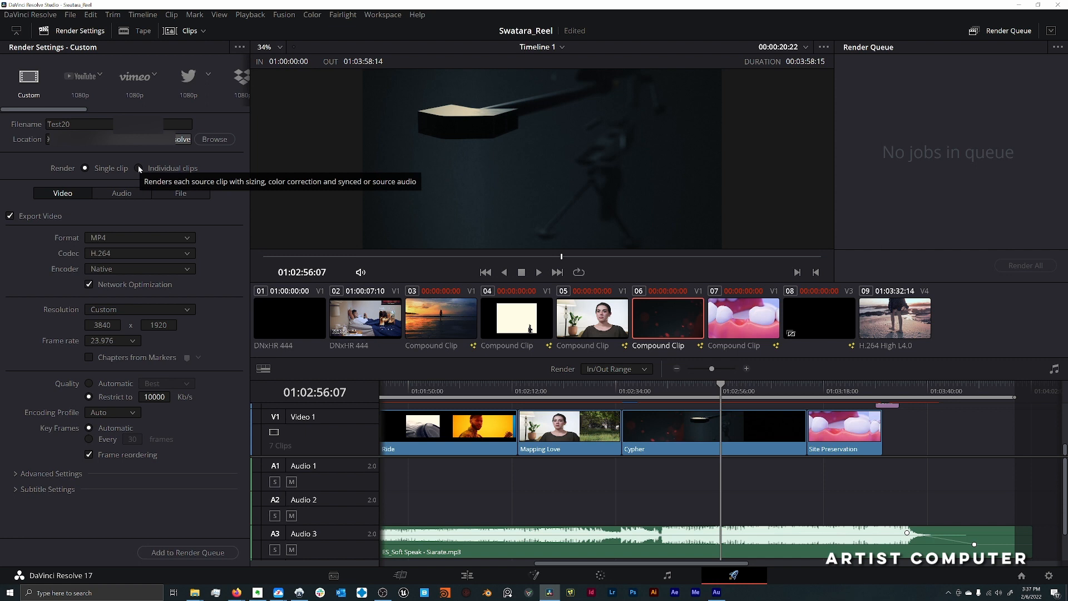
{"action": "left_click", "coordinate": [146, 269]}
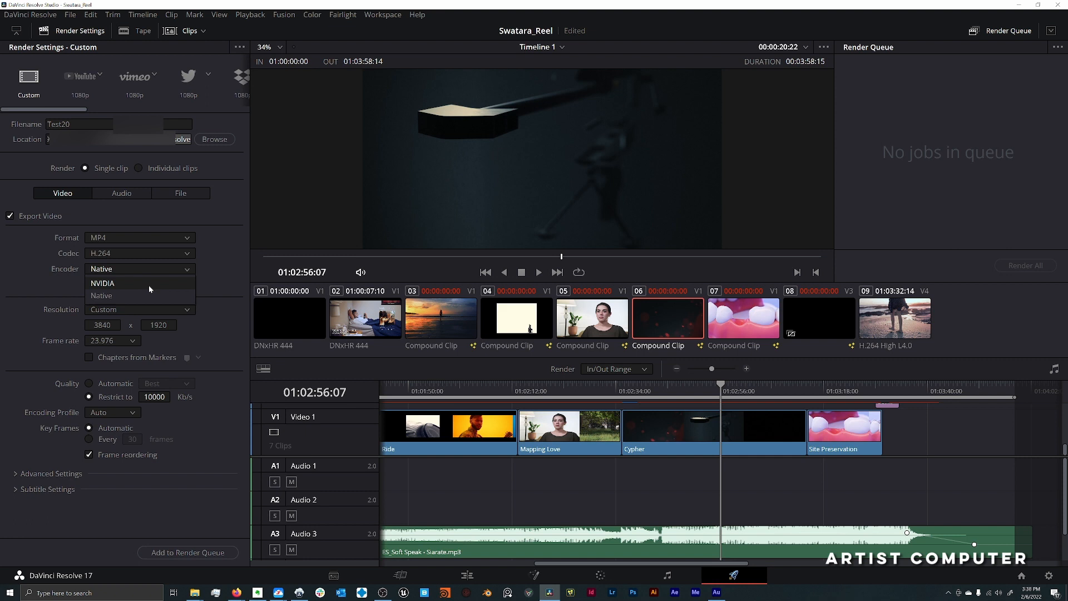
{"action": "left_click", "coordinate": [146, 295]}
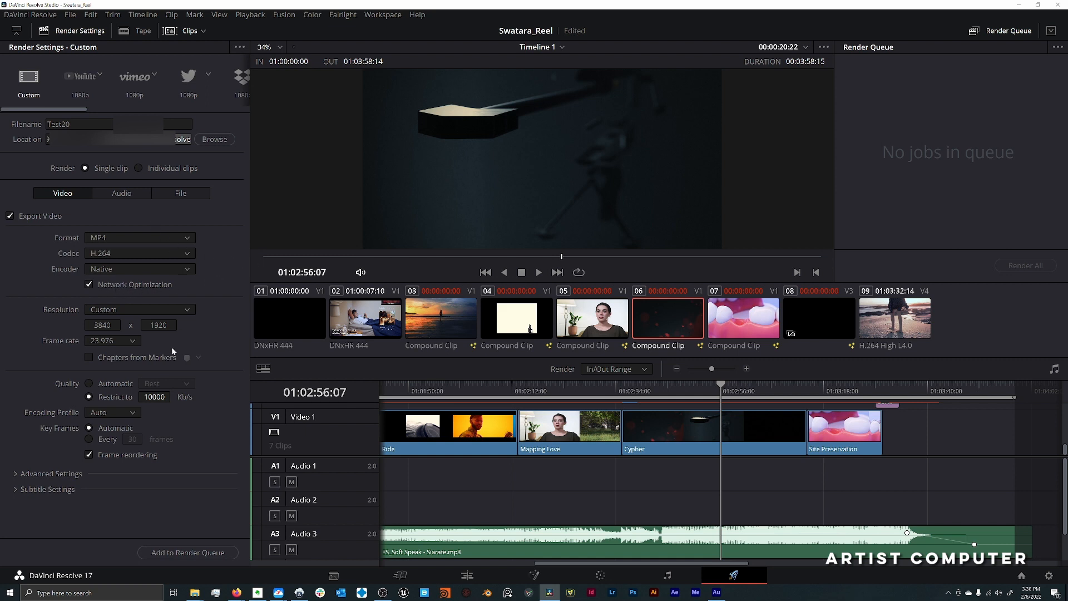
{"action": "left_click", "coordinate": [213, 552]}
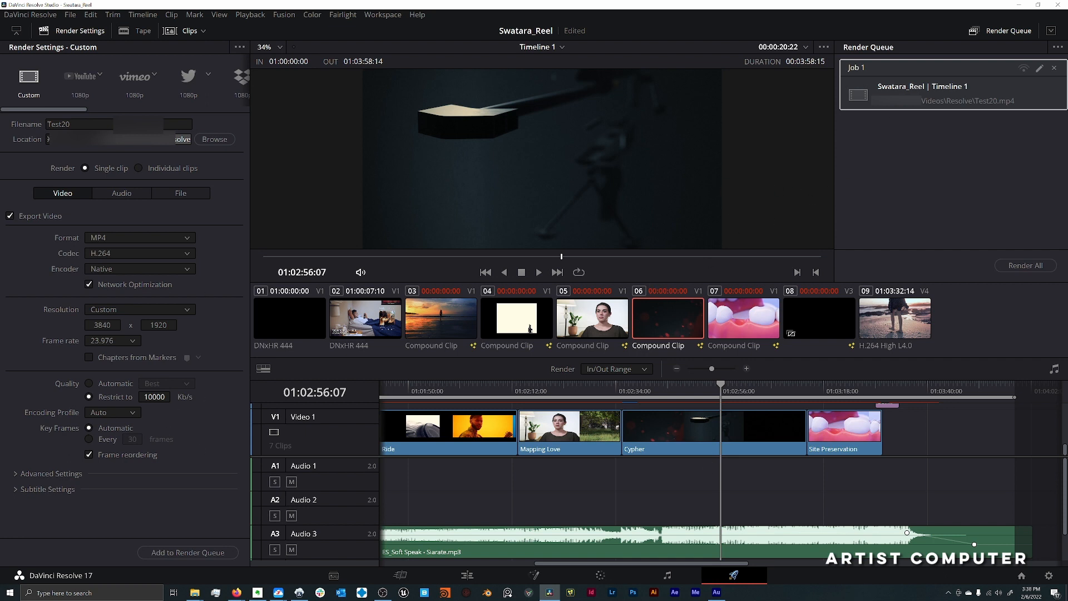
- Assign the Test20 job to the remote computer DESKTOP-VN9OLKE and start rendering, saving the project first
{"action": "left_click", "coordinate": [1023, 69]}
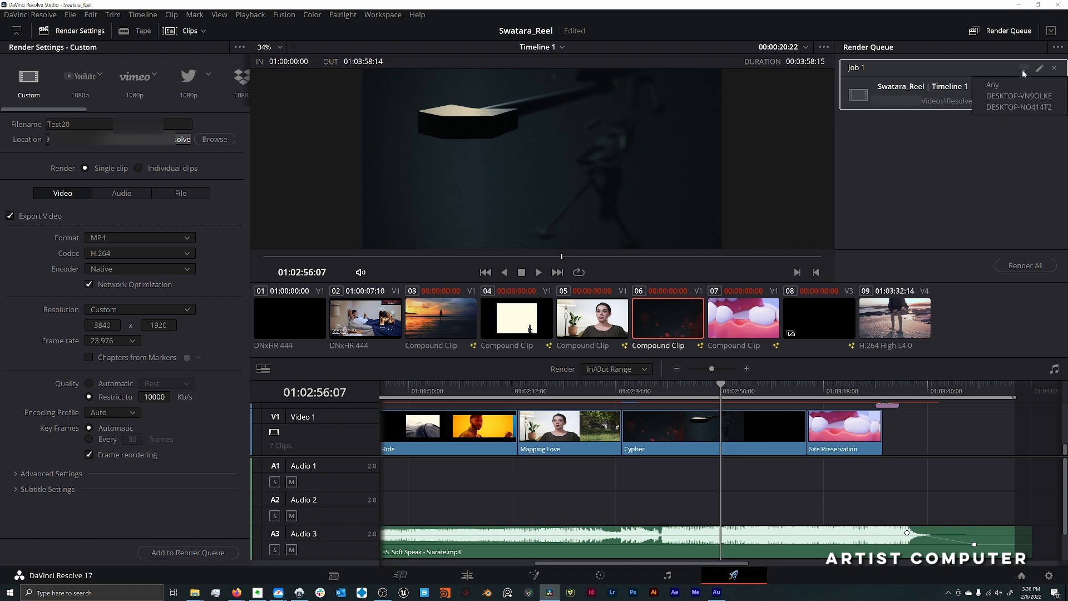
{"action": "left_click", "coordinate": [1011, 97]}
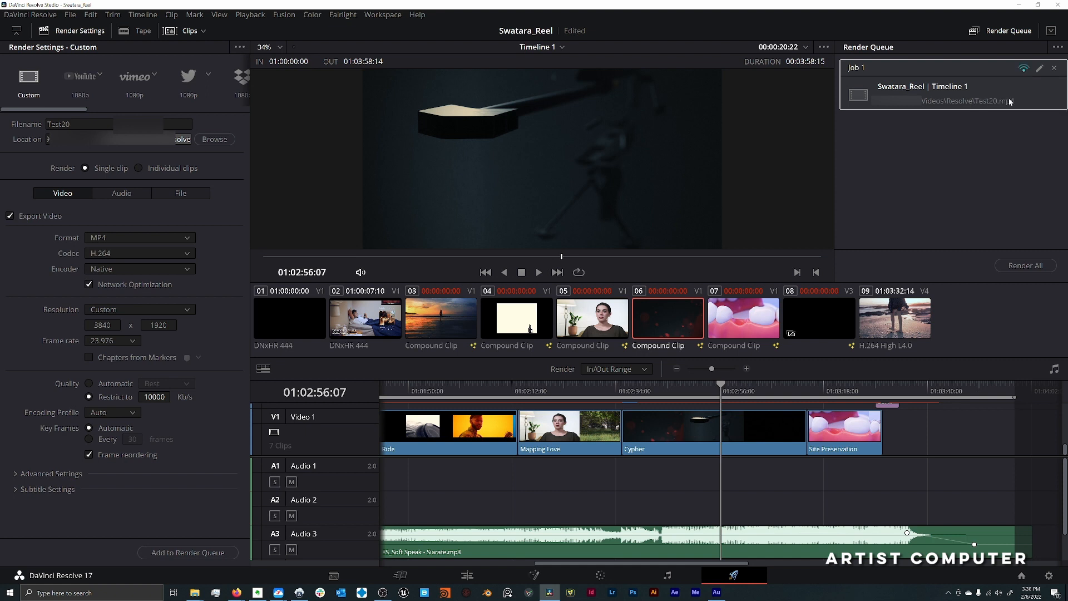
{"action": "left_click", "coordinate": [1022, 267]}
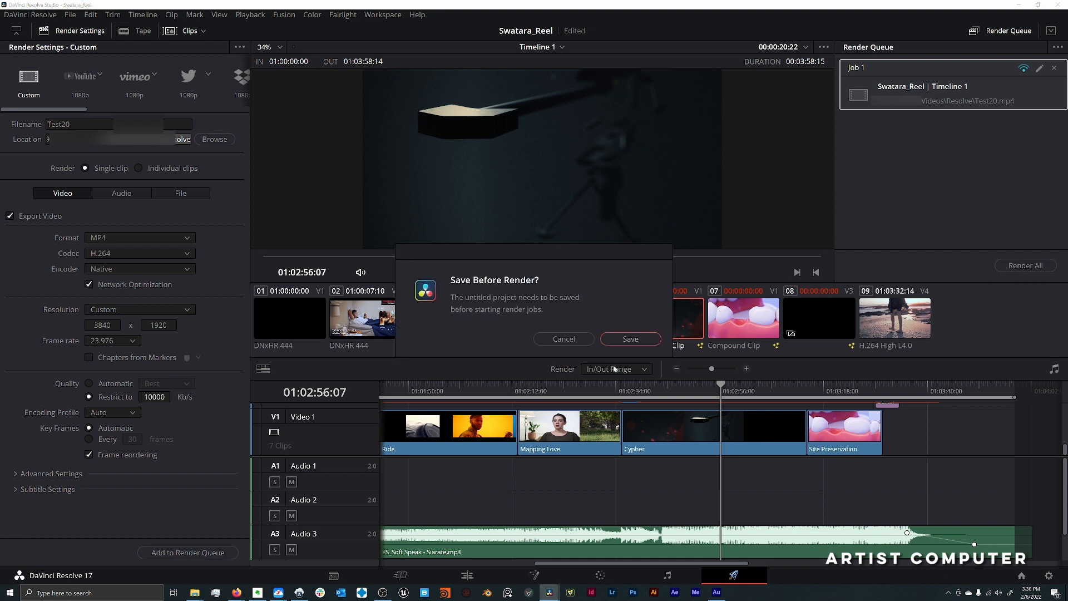
{"action": "left_click", "coordinate": [629, 340]}
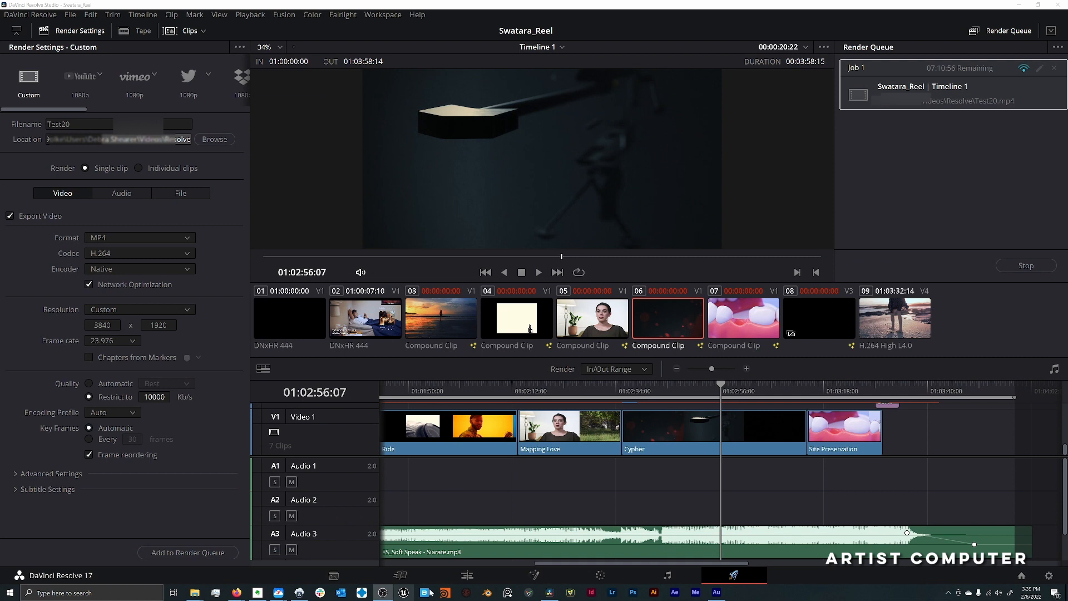
- Look through the Edit, Media, Color and Fairlight pages of Swatara_Reel during the remote render
{"action": "left_click", "coordinate": [467, 575]}
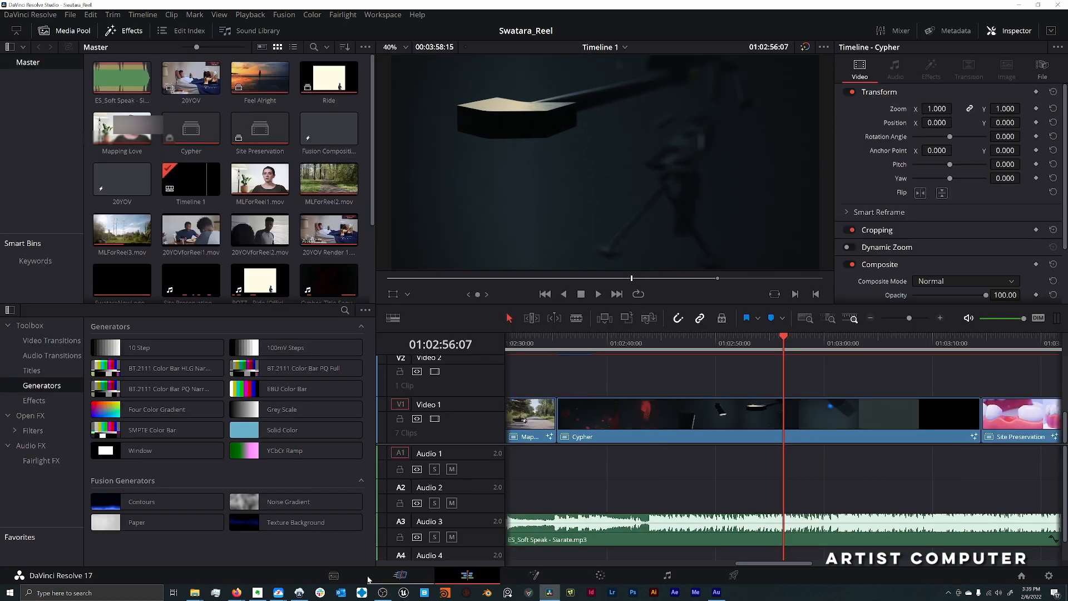
{"action": "left_click", "coordinate": [334, 575]}
{"action": "left_click", "coordinate": [467, 575]}
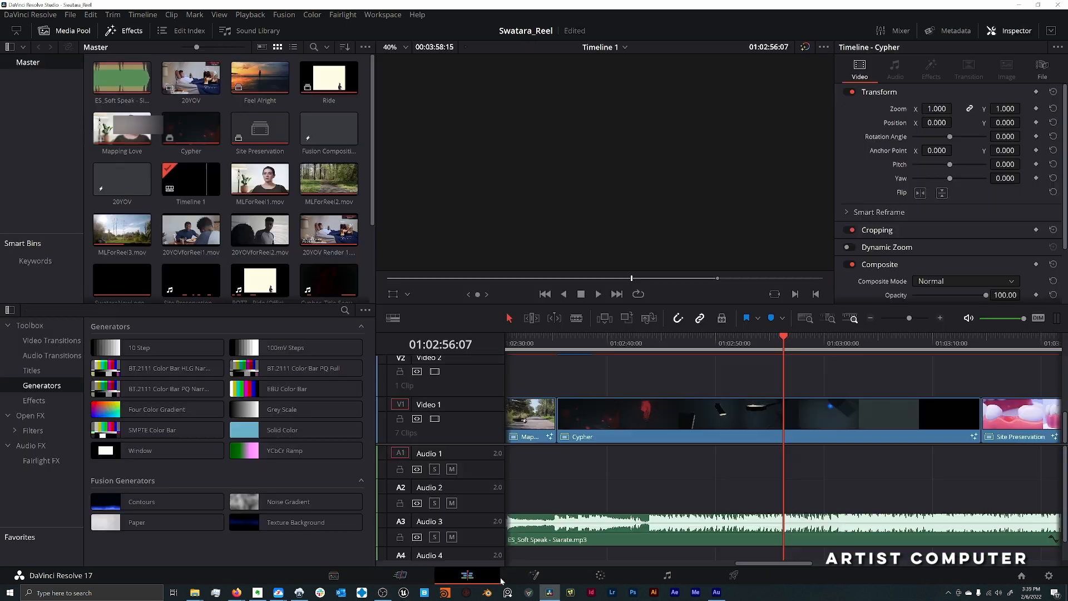
{"action": "left_click", "coordinate": [615, 578]}
{"action": "left_click", "coordinate": [679, 580]}
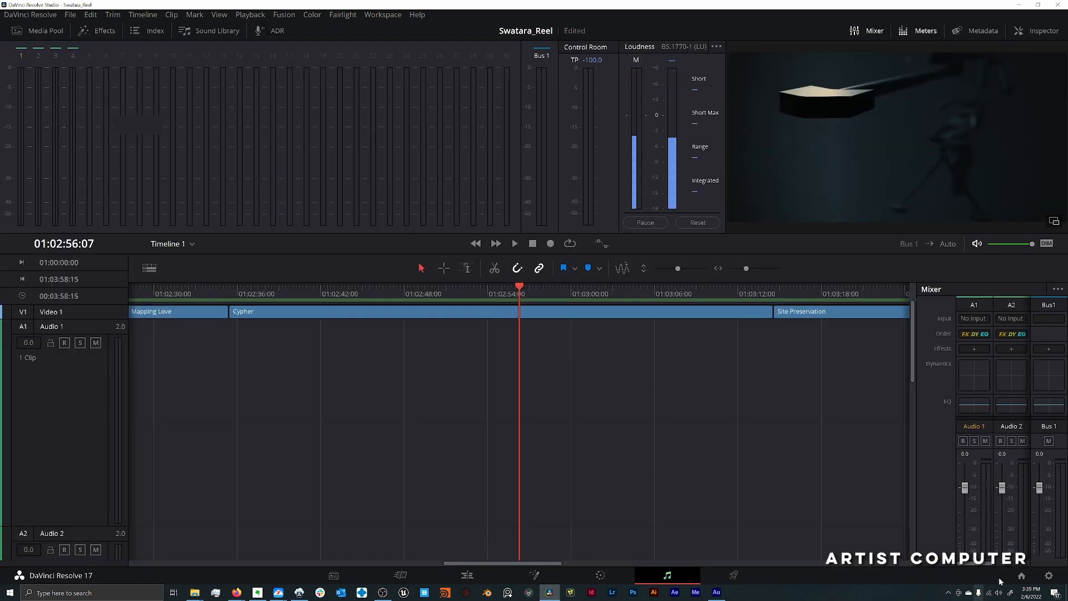
- Switch to the CoOperateIO project in the resolverender database and return to Swatara_Reel through the Project Manager
{"action": "left_click", "coordinate": [1022, 575]}
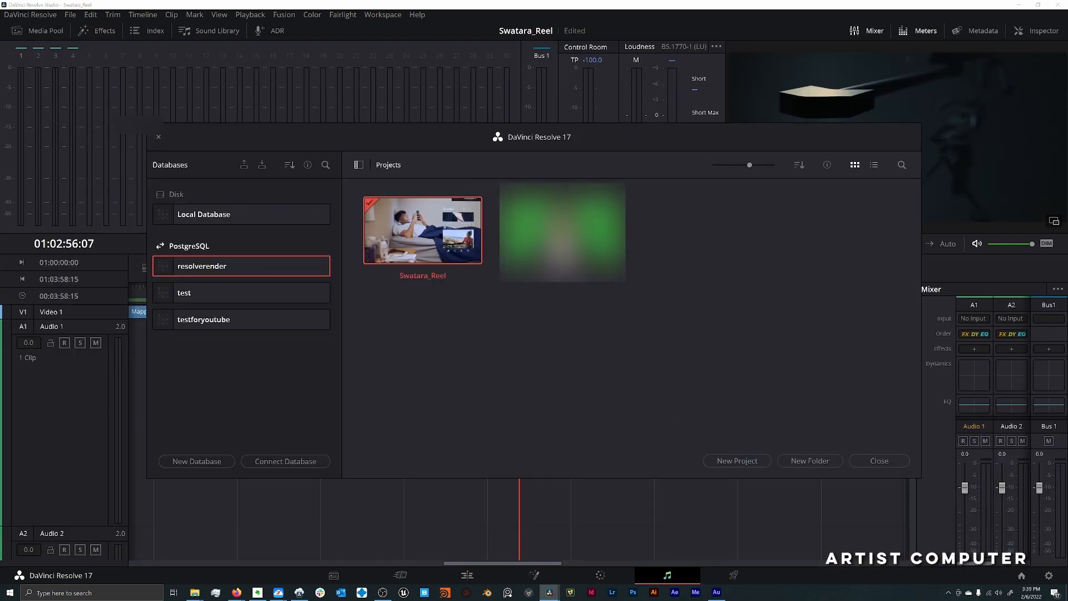
{"action": "double_click", "coordinate": [562, 232]}
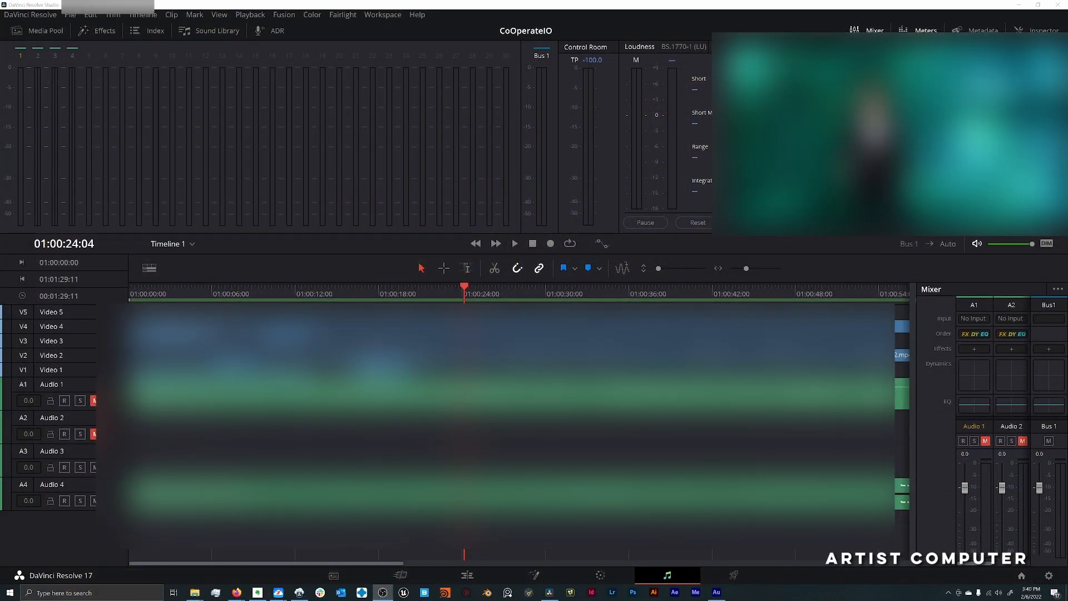
{"action": "left_click", "coordinate": [1021, 575]}
{"action": "double_click", "coordinate": [392, 224]}
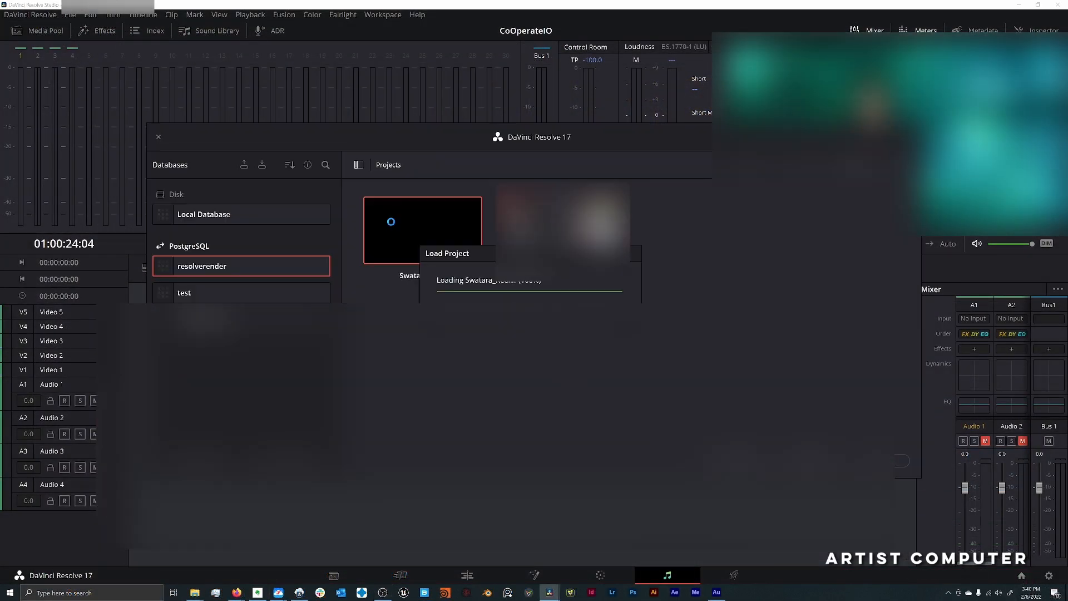